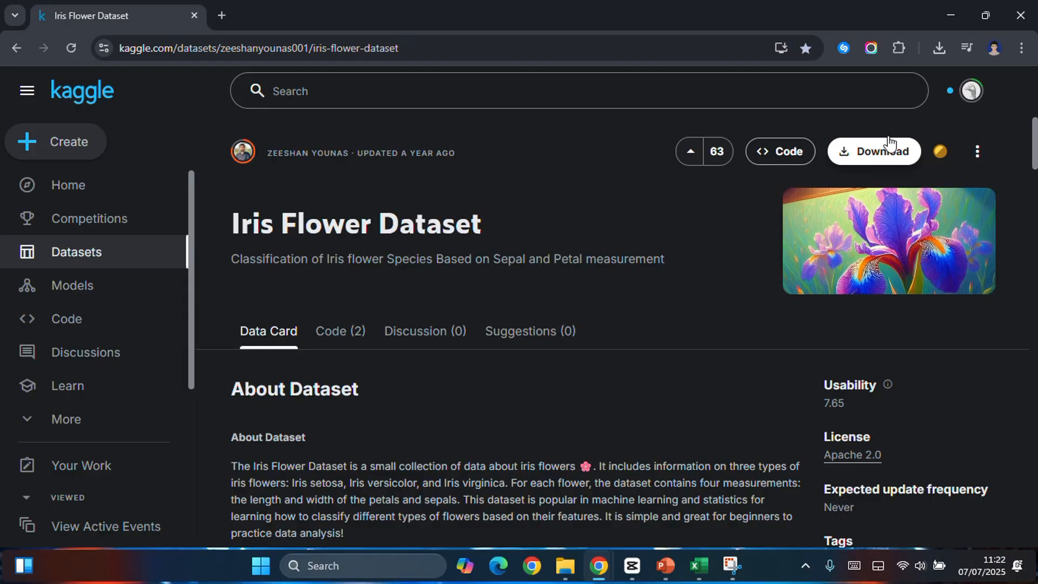
# Step: Open the iris_flower_dataset CSV file from the PERTEMUAN 13 folder to view its raw rows, and close it
pyautogui.click(951, 15)
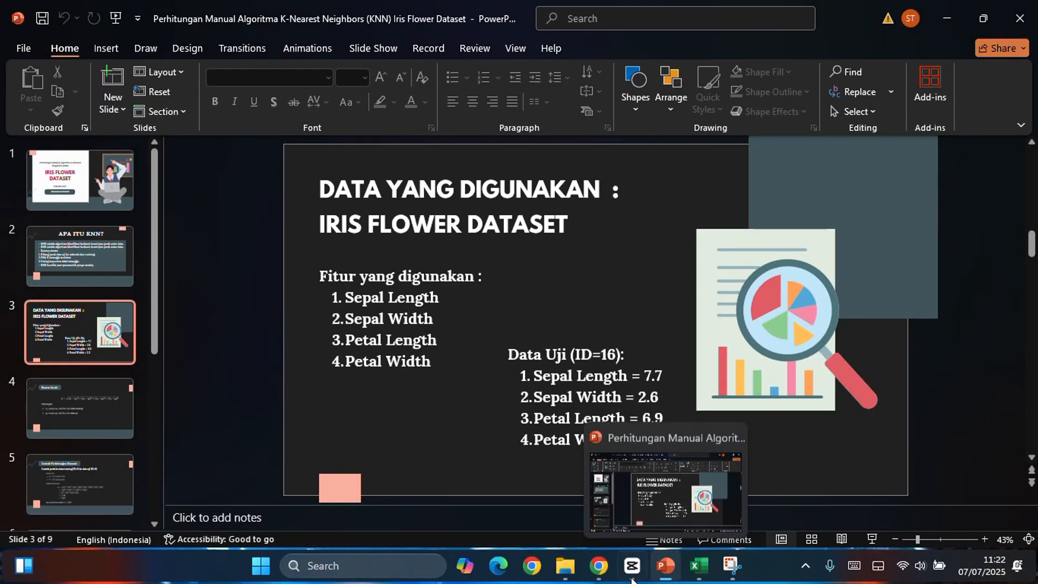
pyautogui.click(566, 565)
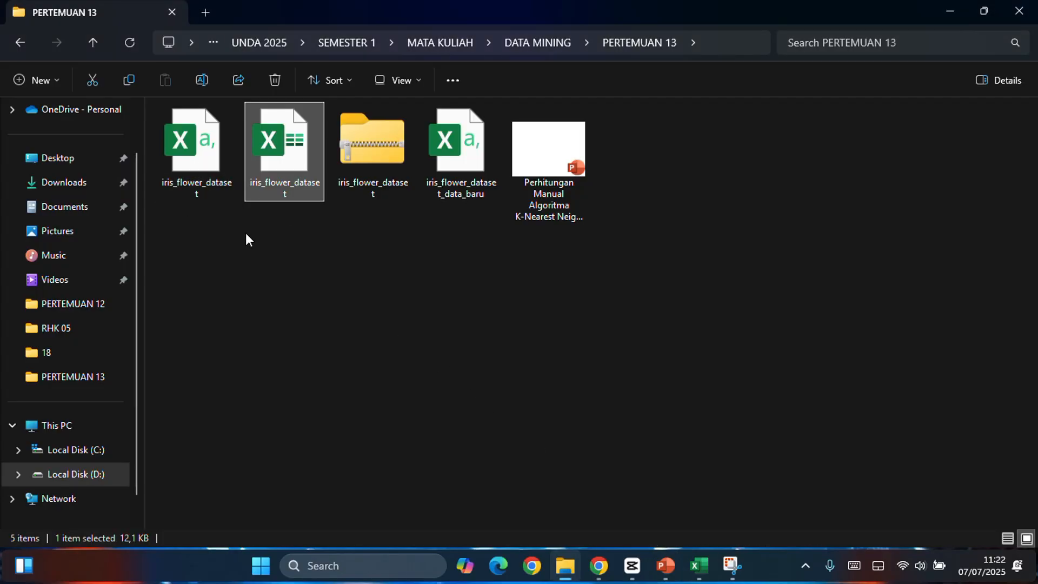
pyautogui.click(400, 180)
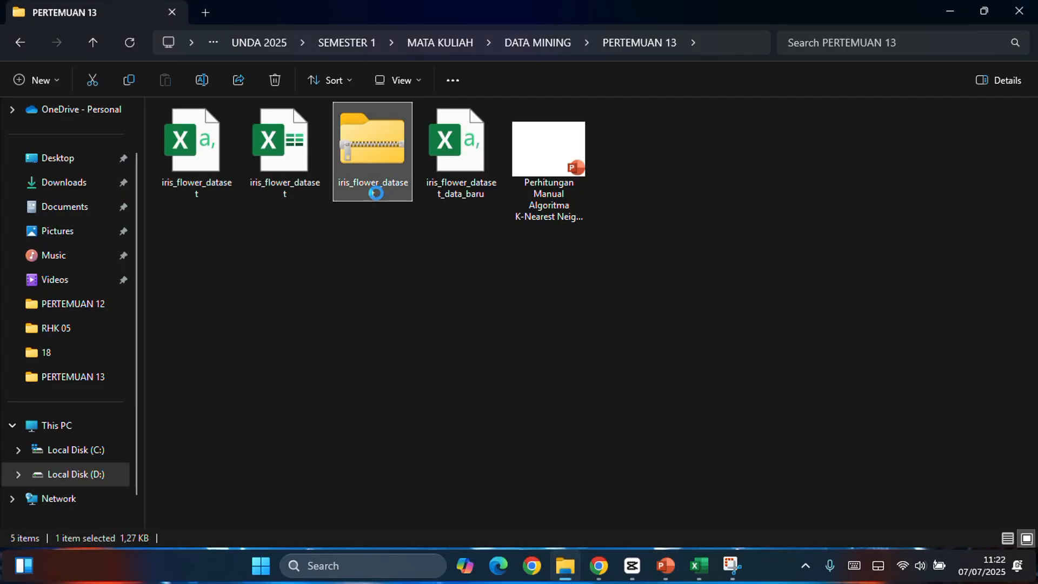
pyautogui.click(187, 187)
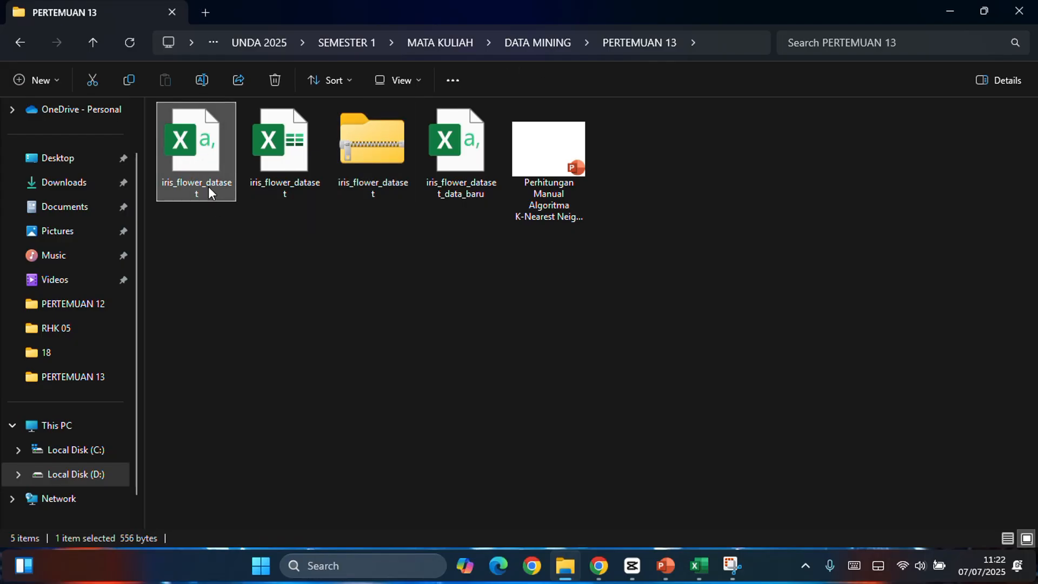
pyautogui.doubleClick(208, 181)
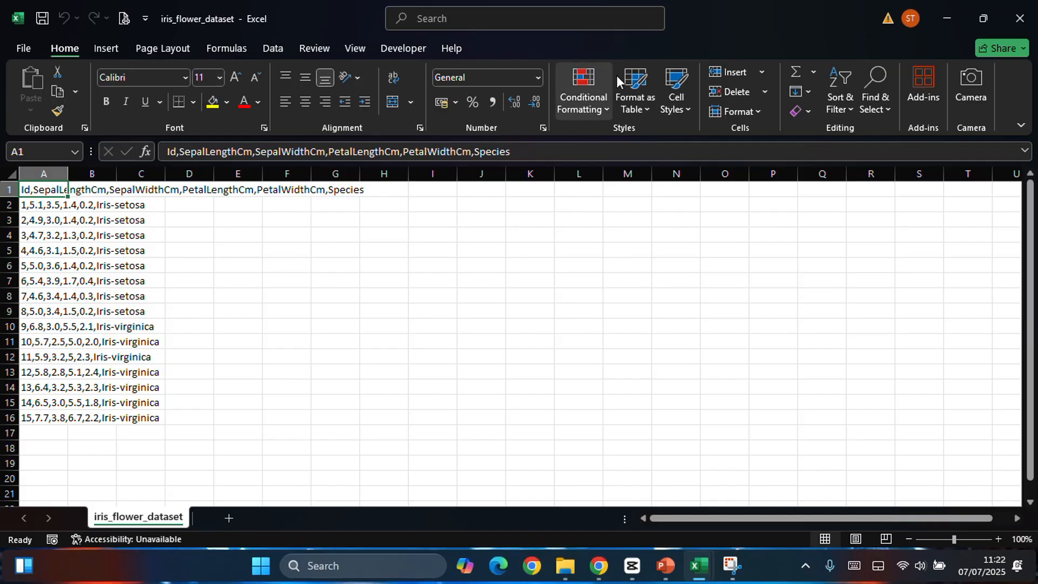
pyautogui.click(1009, 24)
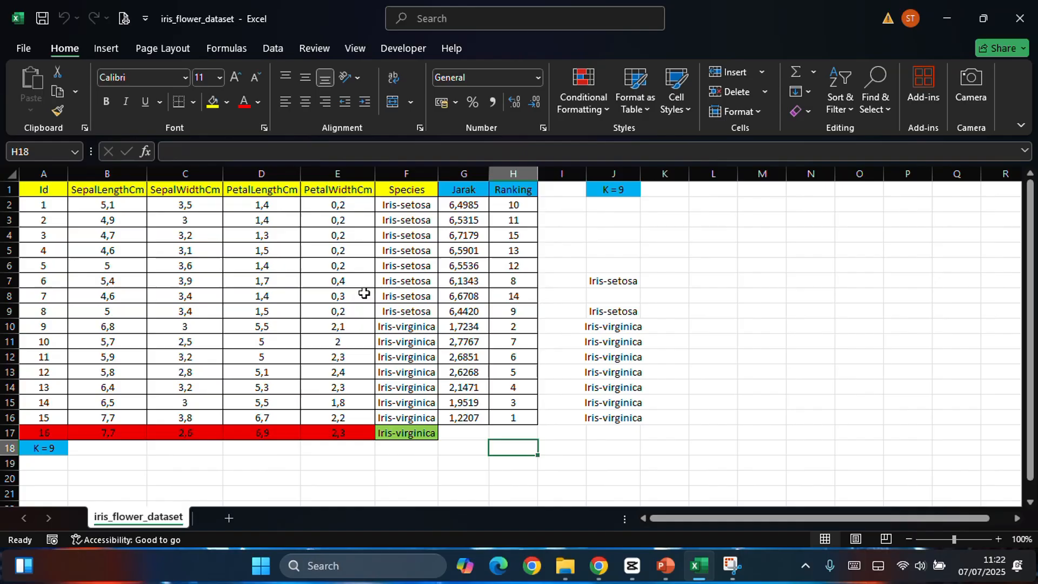
# Step: Inspect the distance formula in G2 and the K = 9 nearest-neighbour formula in J4 of the formatted Excel workbook
pyautogui.click(759, 386)
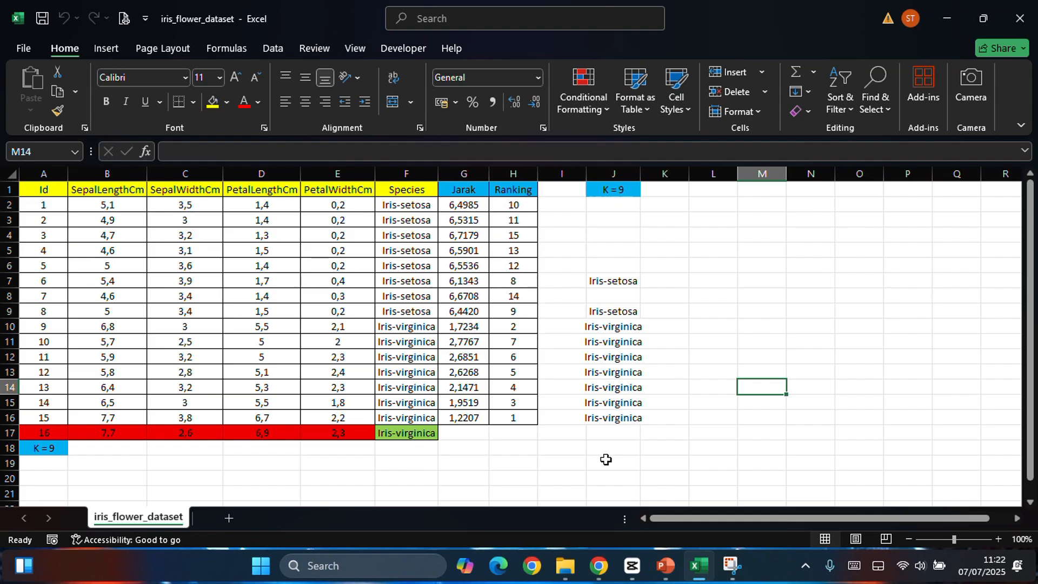
pyautogui.click(463, 204)
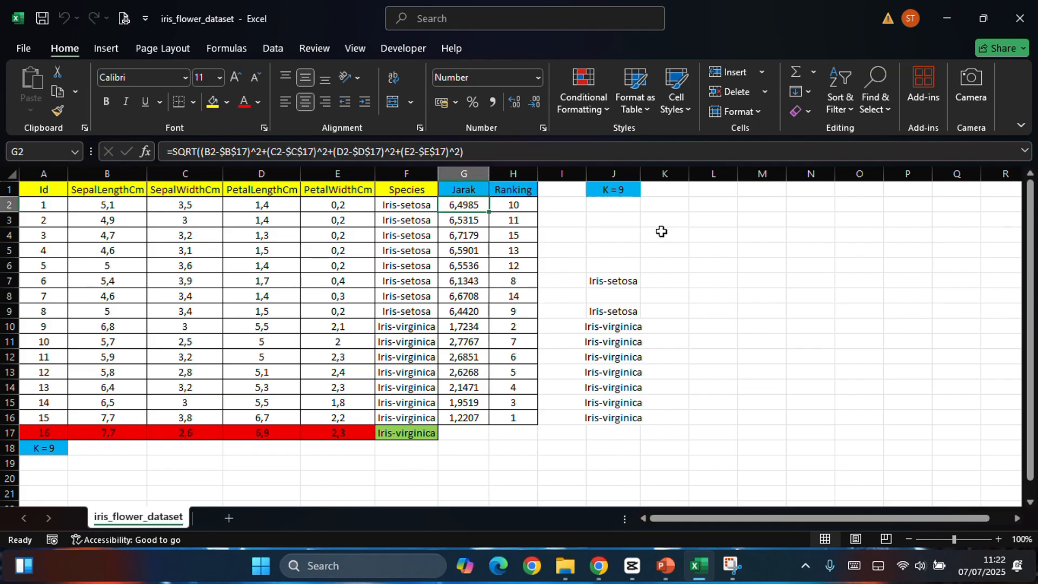
pyautogui.press('Left')
pyautogui.click(636, 233)
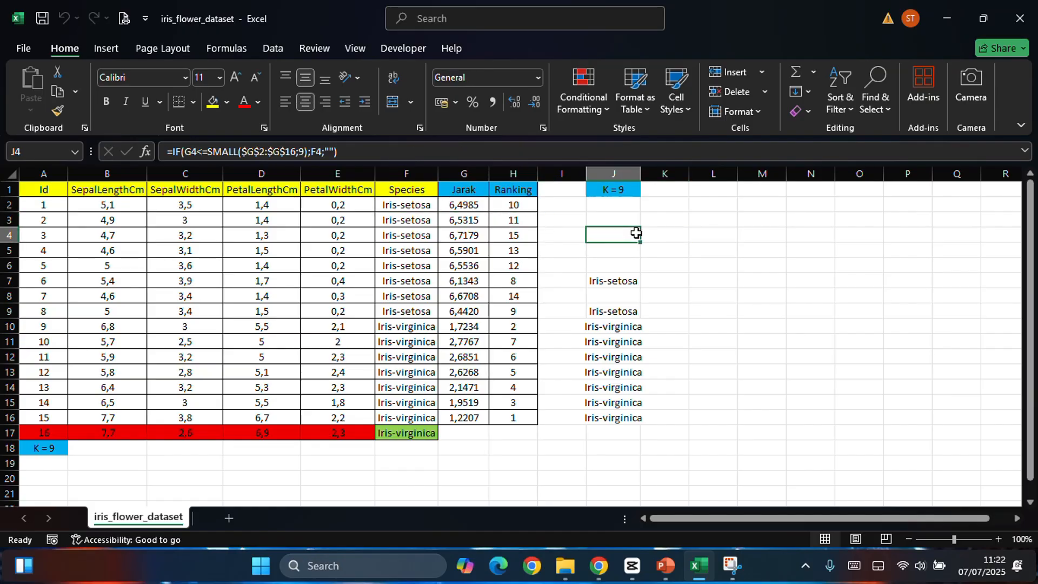
pyautogui.click(463, 205)
pyautogui.click(656, 232)
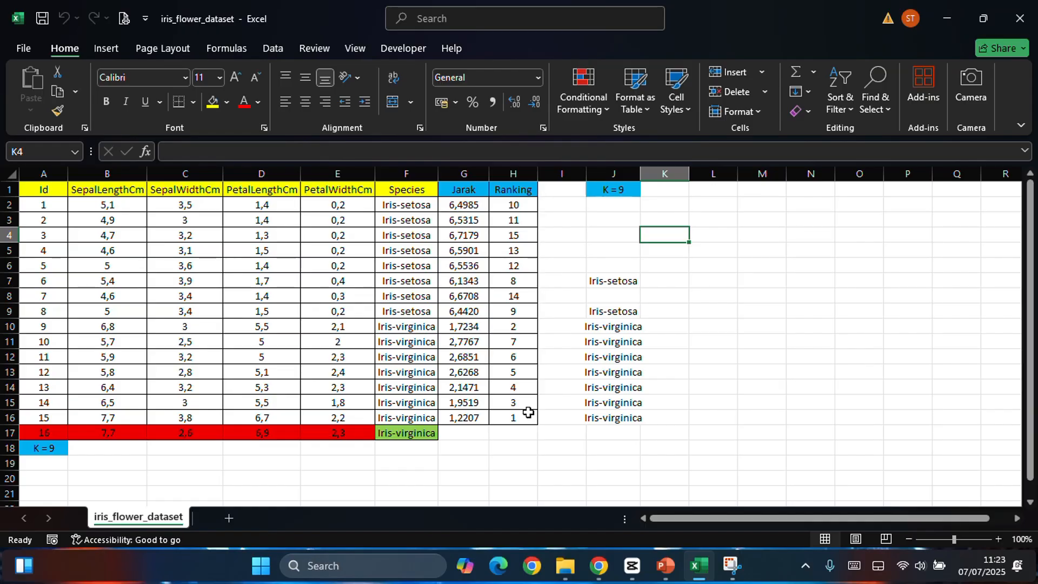
# Step: Check the feature list on the PowerPoint dataset slide, and go through the four sepal and petal headers in Excel
pyautogui.moveTo(668, 568)
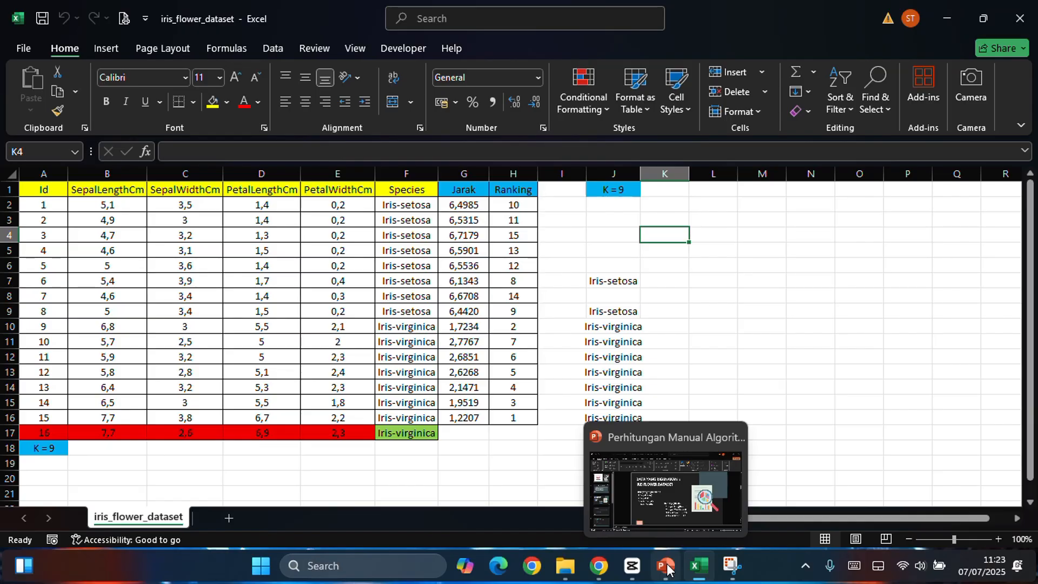
pyautogui.click(666, 566)
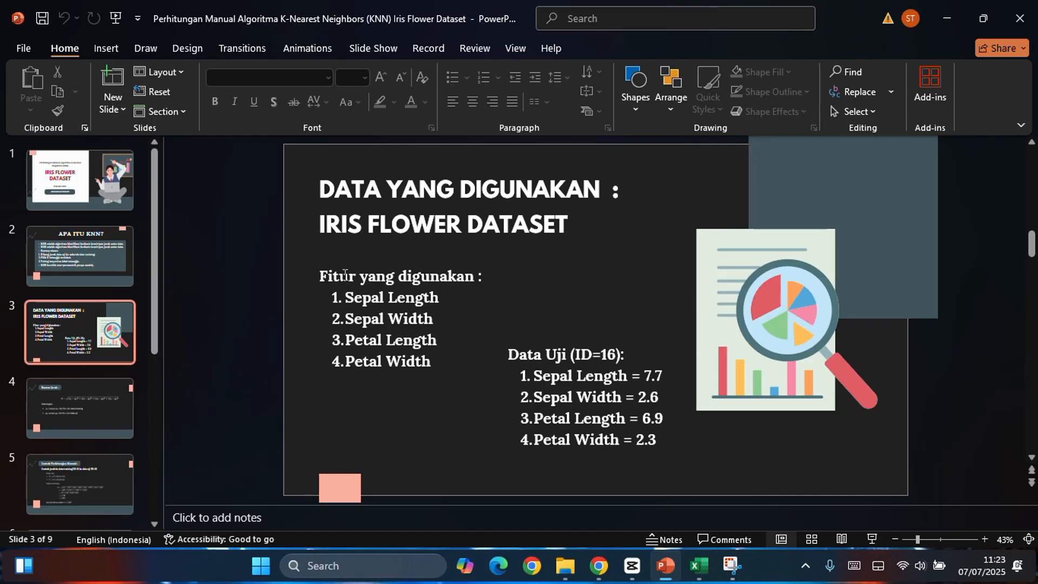
pyautogui.hotkey('alt', 'Tab')
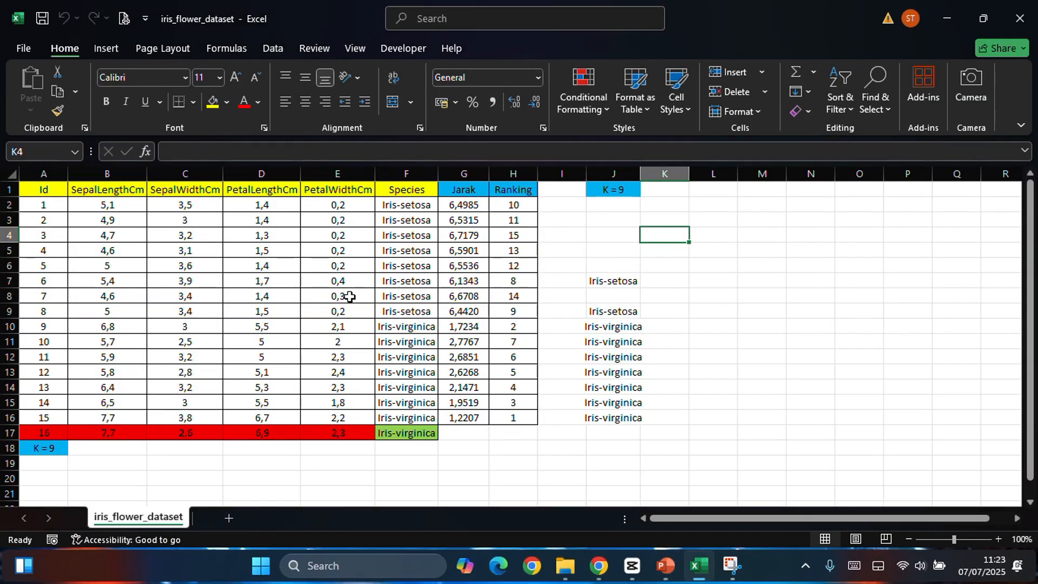
pyautogui.click(133, 190)
pyautogui.click(180, 190)
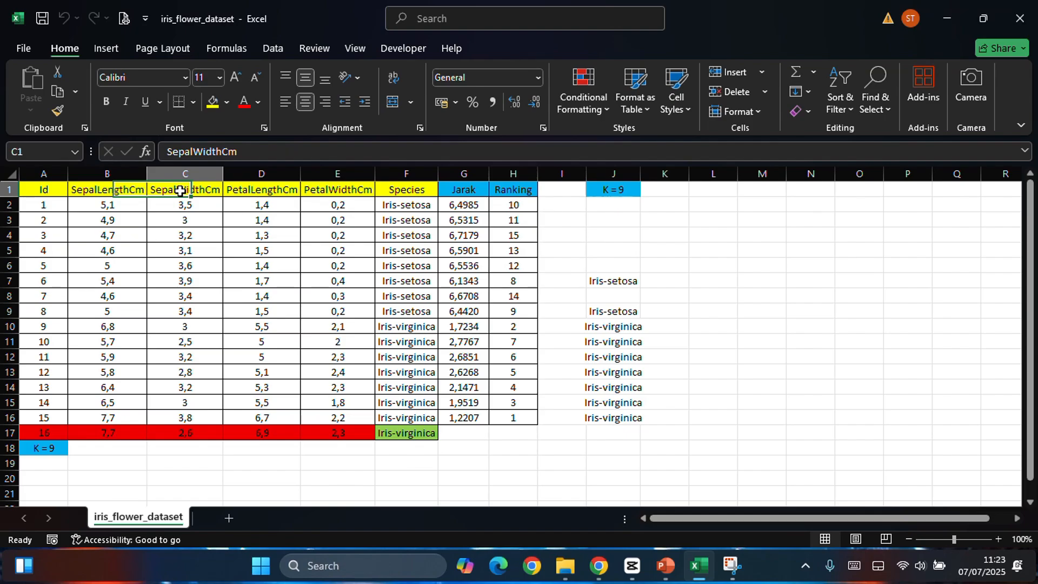
pyautogui.click(262, 190)
pyautogui.click(347, 188)
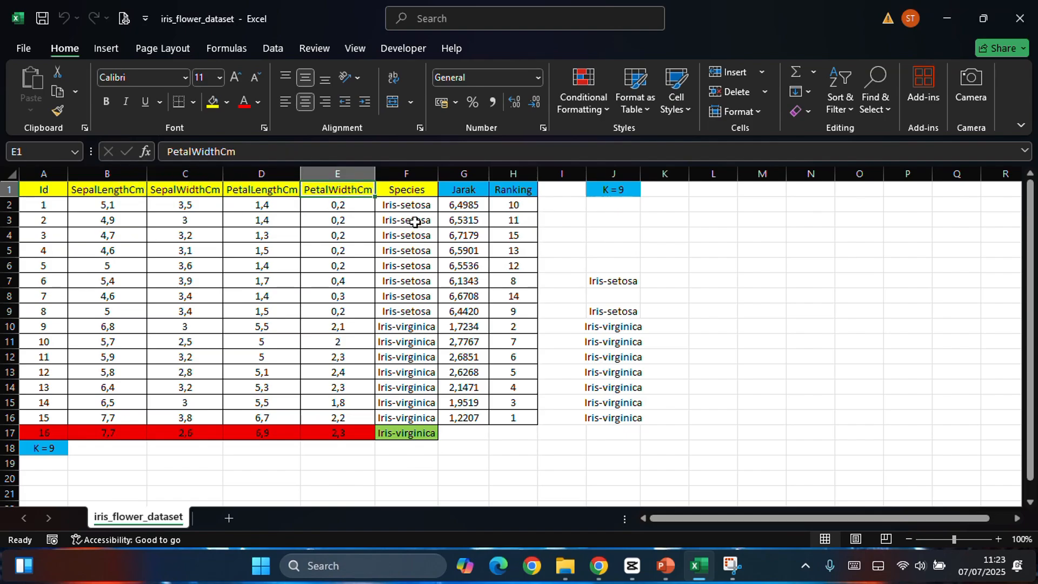
# Step: Examine the Id and Species columns, including the first Iris-setosa and first Iris-virginica entries
pyautogui.click(43, 174)
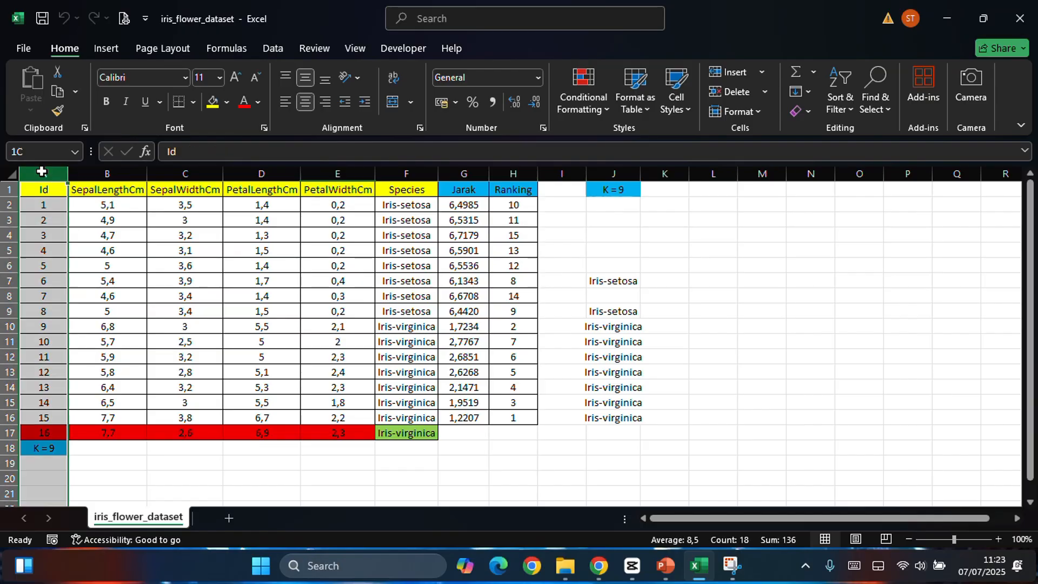
pyautogui.click(731, 249)
pyautogui.click(407, 173)
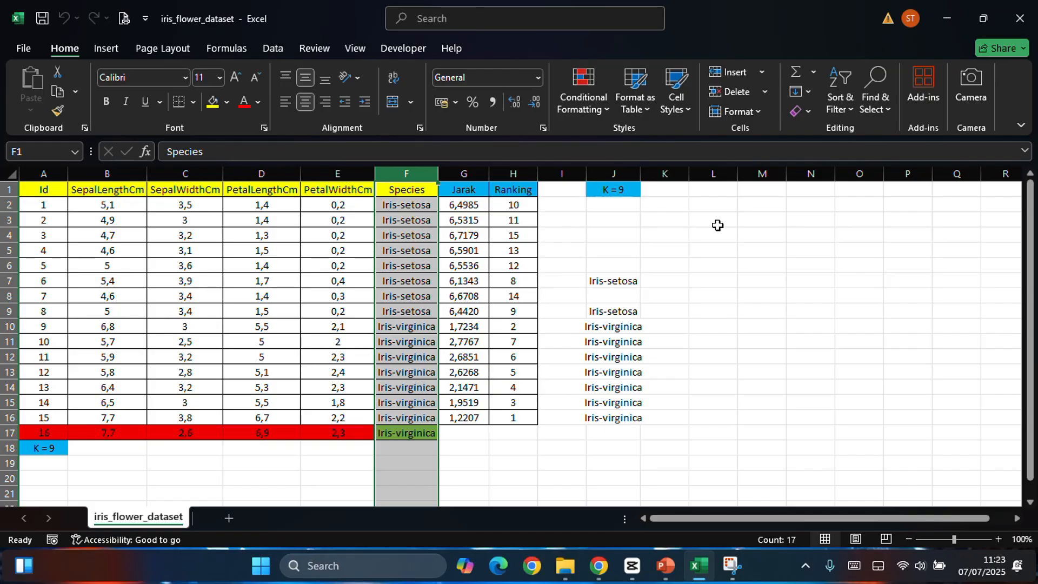
pyautogui.click(718, 225)
pyautogui.click(405, 209)
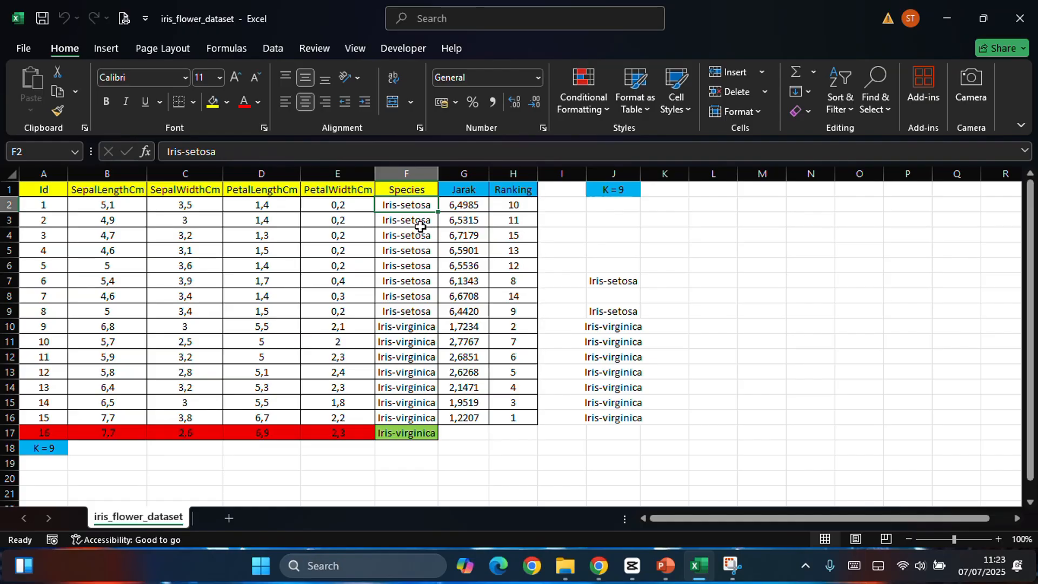
pyautogui.click(409, 328)
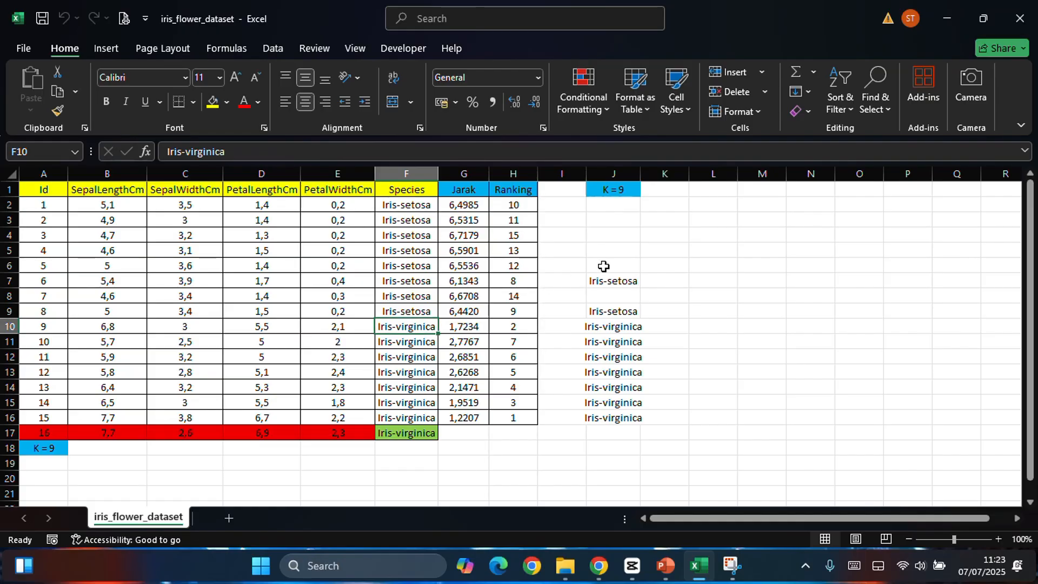
# Step: Highlight the training data in A2:F16, followed by the test record in A17:E17
pyautogui.click(43, 207)
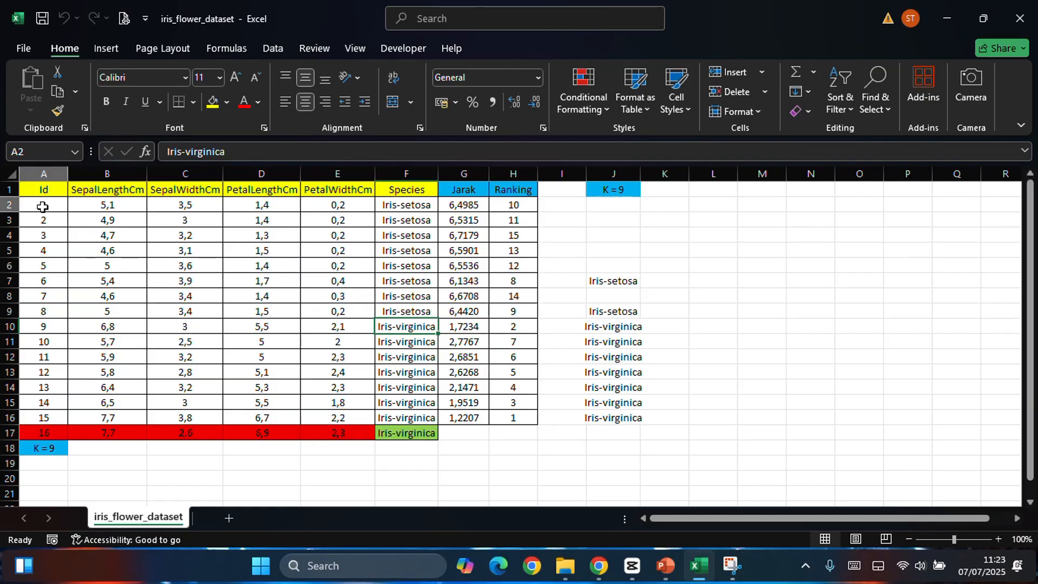
pyautogui.moveTo(42, 207); pyautogui.dragTo(396, 417)
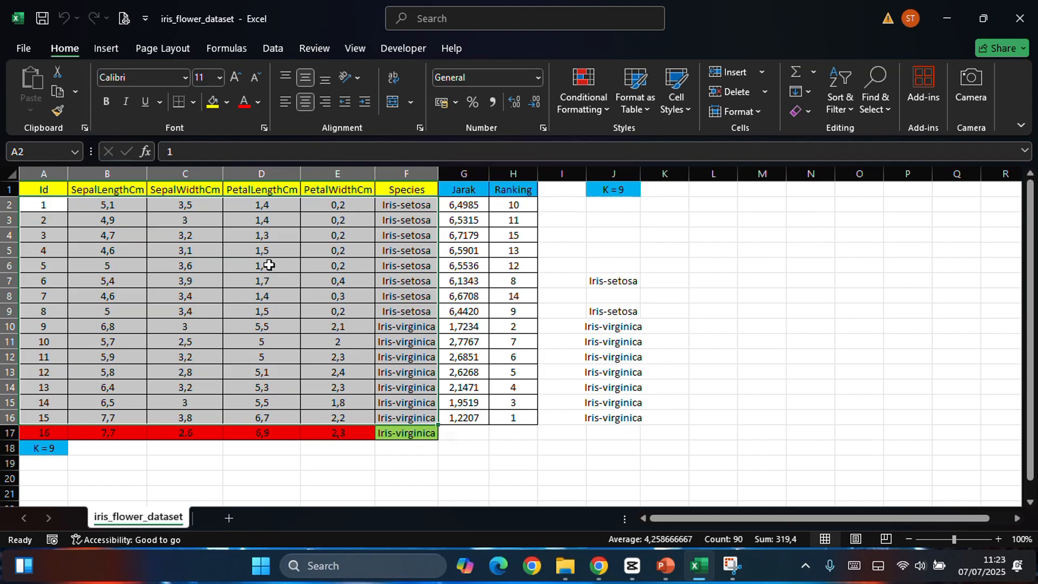
pyautogui.moveTo(24, 432); pyautogui.dragTo(346, 431)
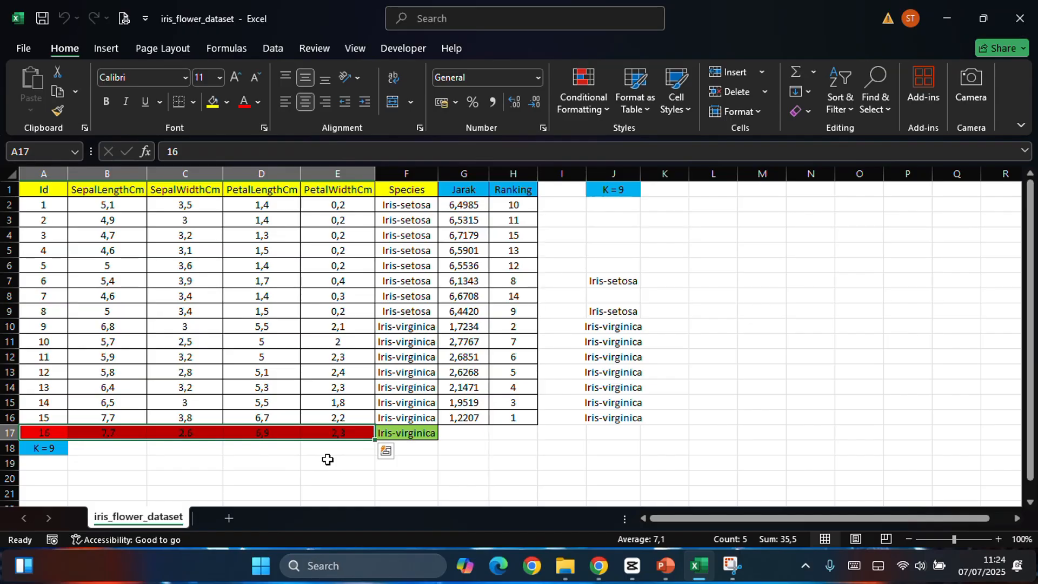
# Step: Replace the species of the test record in F17 with "?"
pyautogui.click(417, 431)
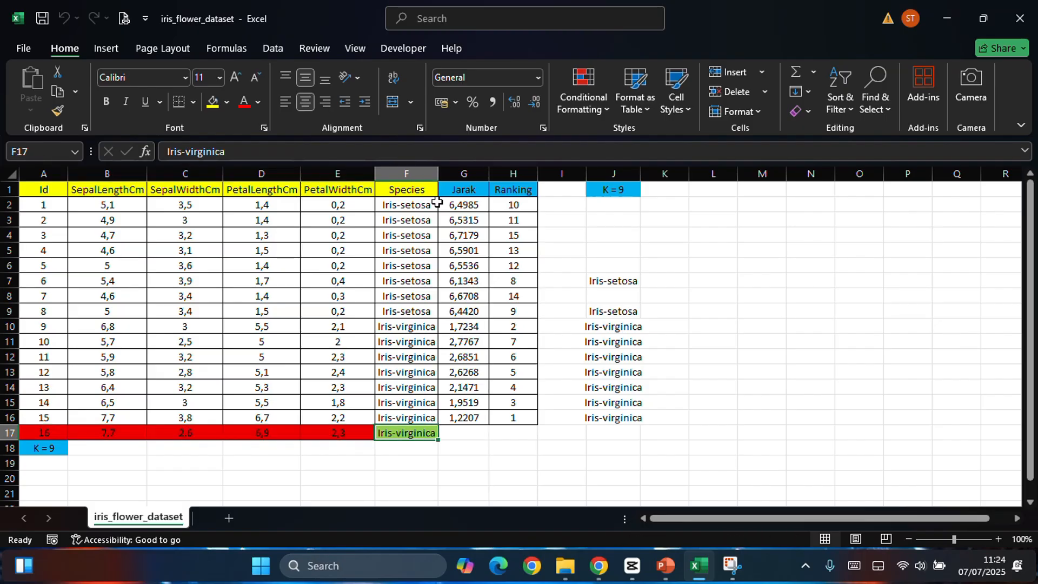
pyautogui.press('F2')
pyautogui.press('Escape')
pyautogui.write('?')
pyautogui.press('Return')
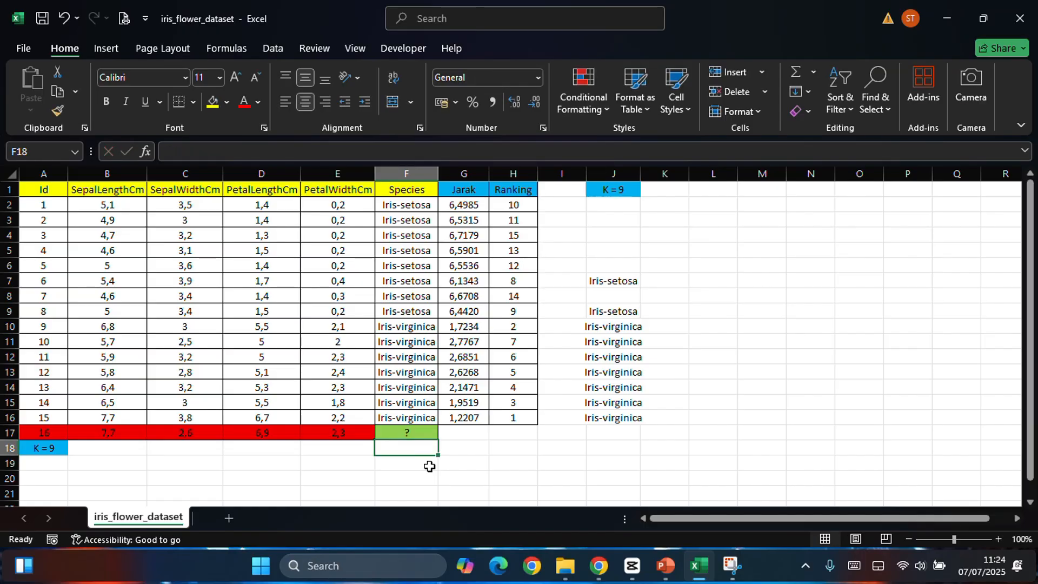
pyautogui.press('Up')
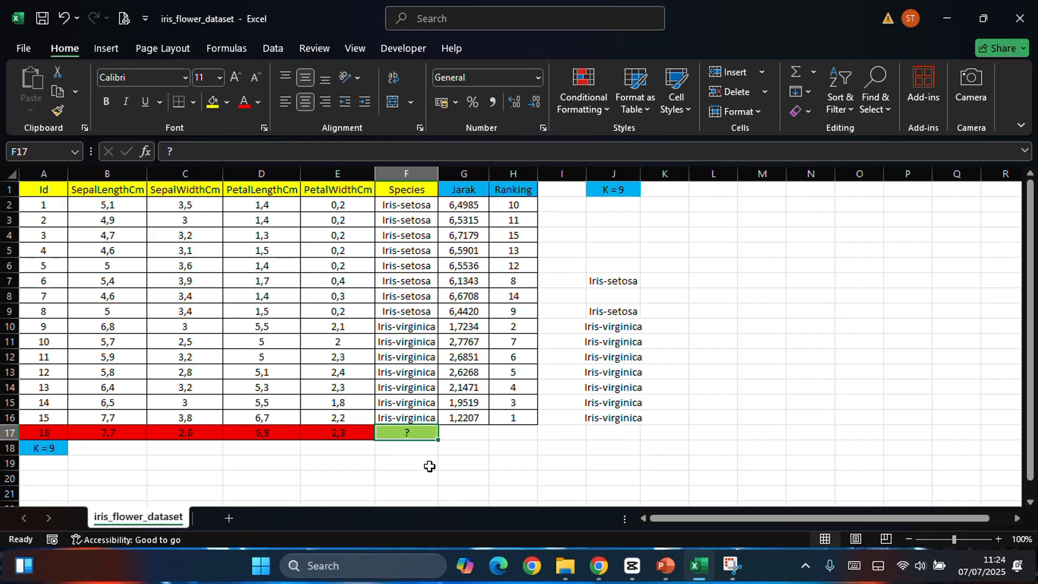
pyautogui.press('Left')
pyautogui.press('Left')
pyautogui.press('Left')
pyautogui.press('Right')
pyautogui.press('Right')
pyautogui.press('Right')
# Step: Compare the Data Uji (ID=16) values on the PowerPoint slide with the four feature cells B17 to E17 in Excel
pyautogui.hotkey('alt', 'Tab')
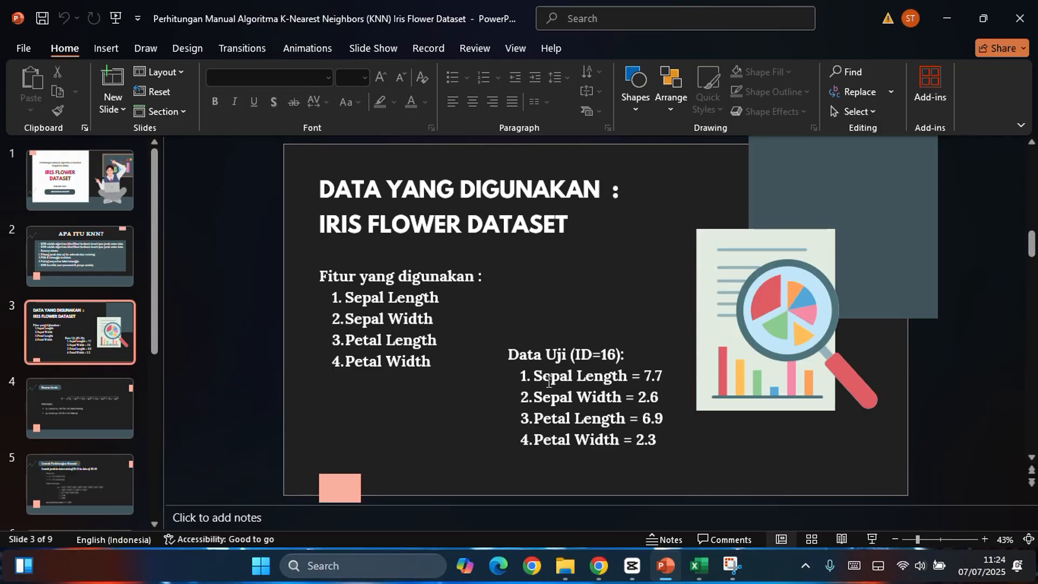
pyautogui.hotkey('alt', 'Tab')
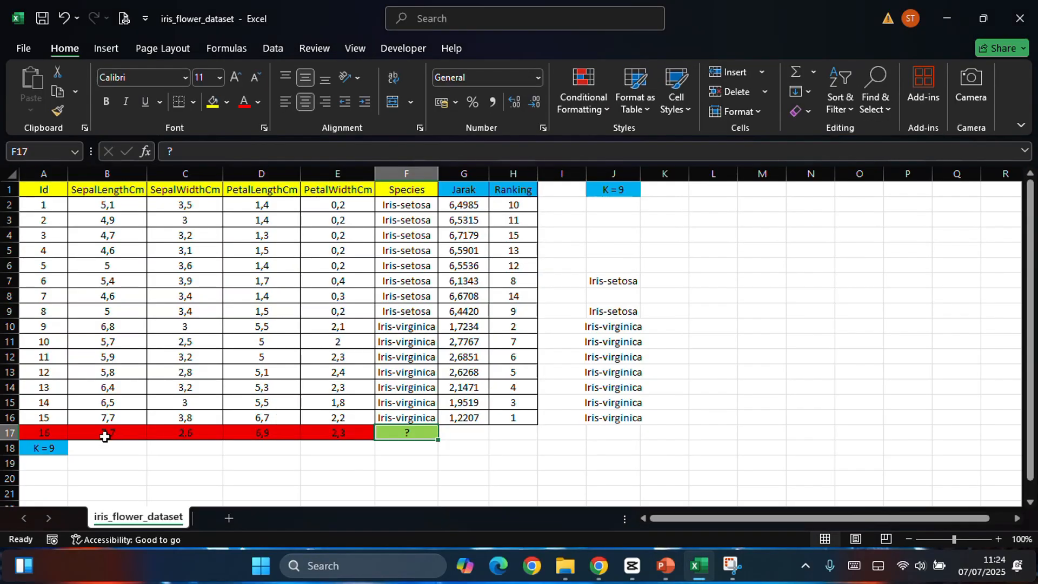
pyautogui.click(105, 433)
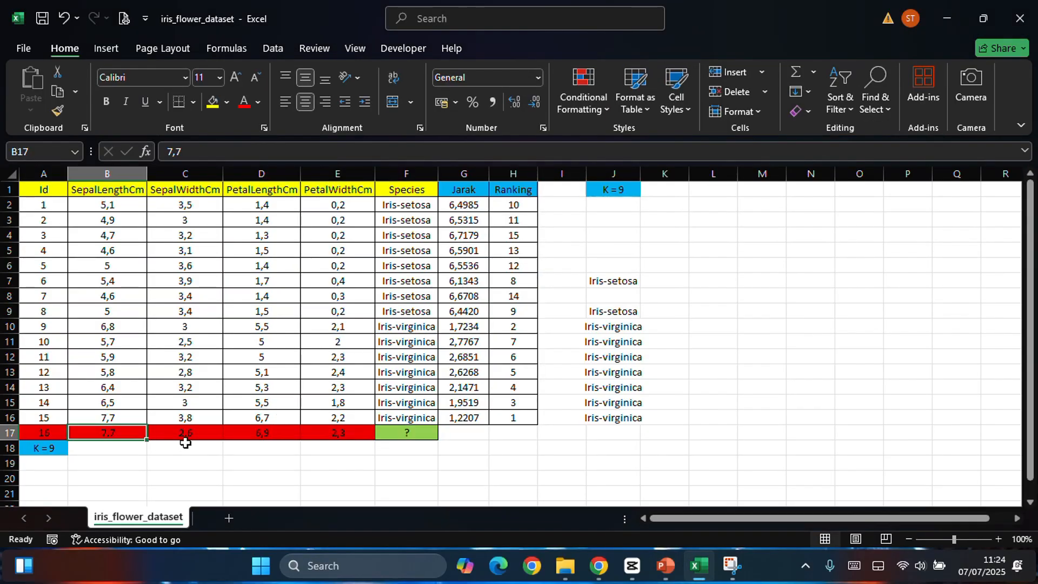
pyautogui.hotkey('alt', 'Tab')
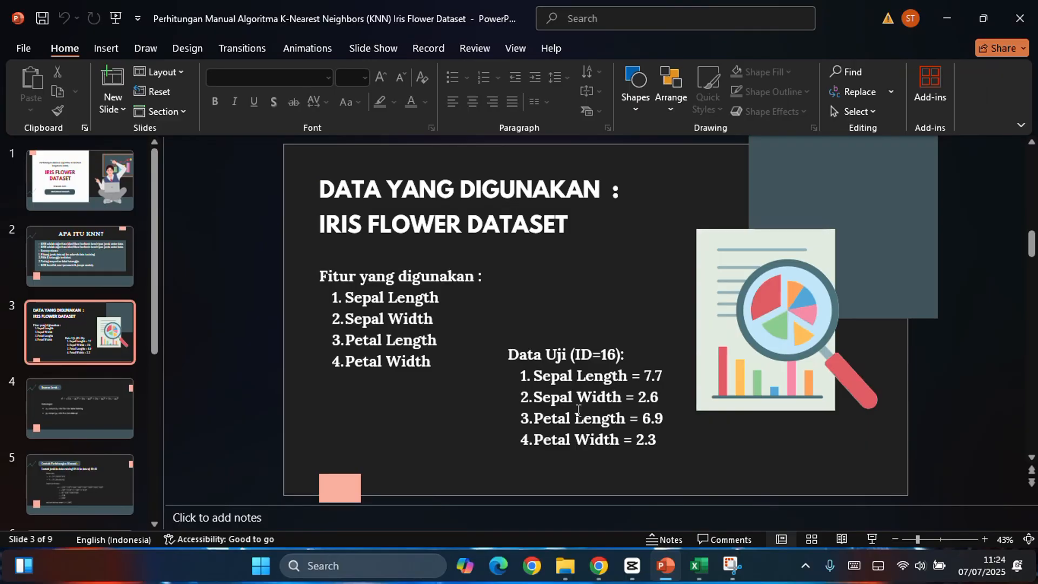
pyautogui.hotkey('alt', 'Tab')
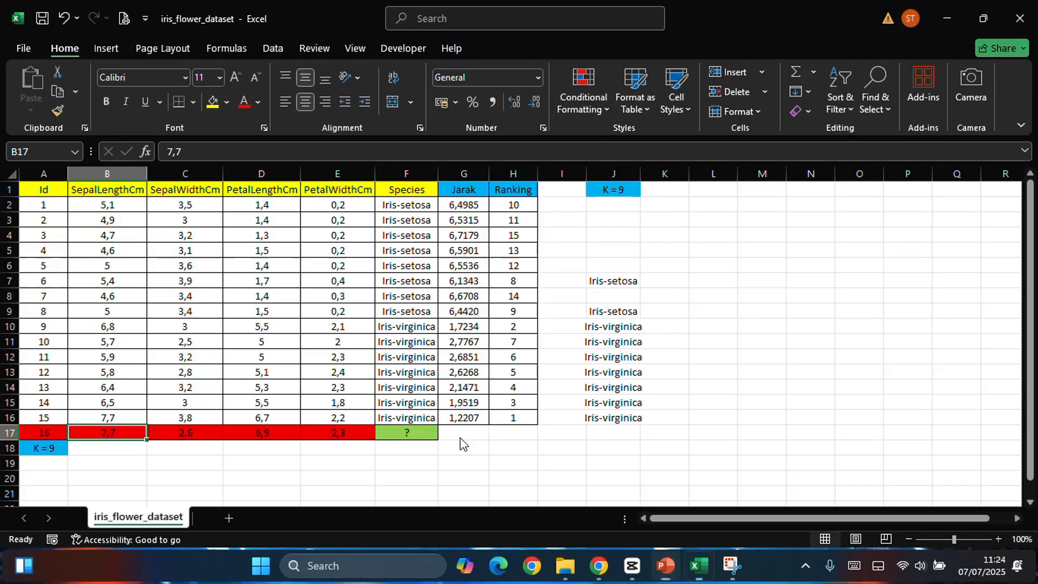
pyautogui.click(198, 433)
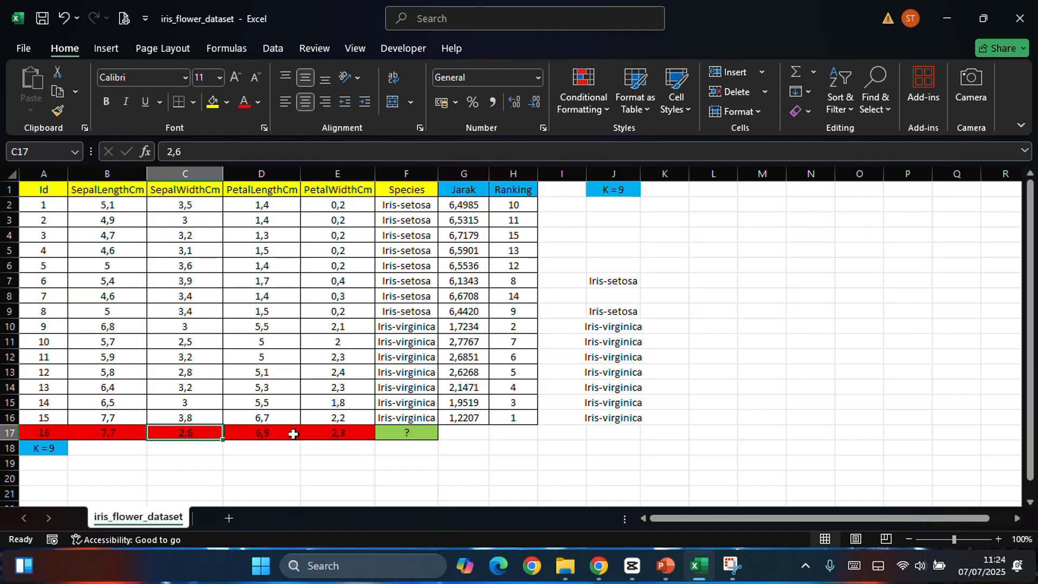
pyautogui.click(293, 434)
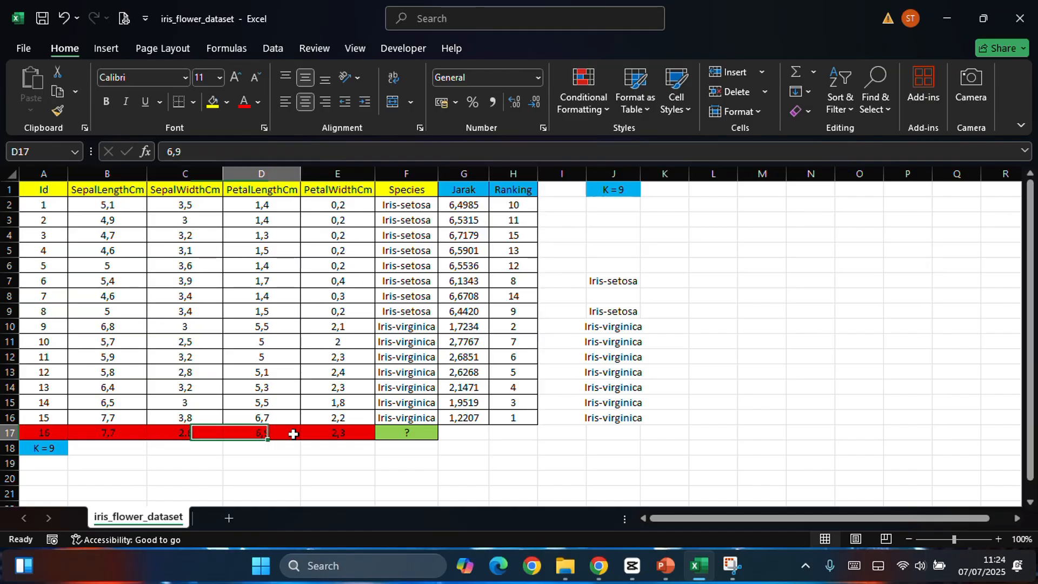
pyautogui.click(361, 433)
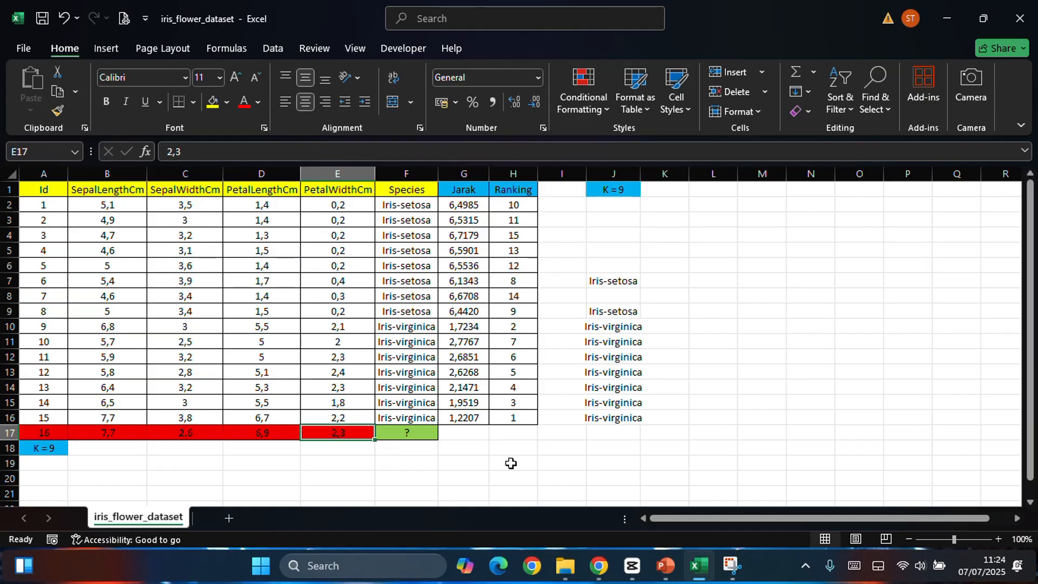
# Step: View the Rumus Jarak slide in PowerPoint, and return to the Jarak column header in Excel
pyautogui.hotkey('alt', 'Tab')
pyautogui.scroll(-2, 521, 445)
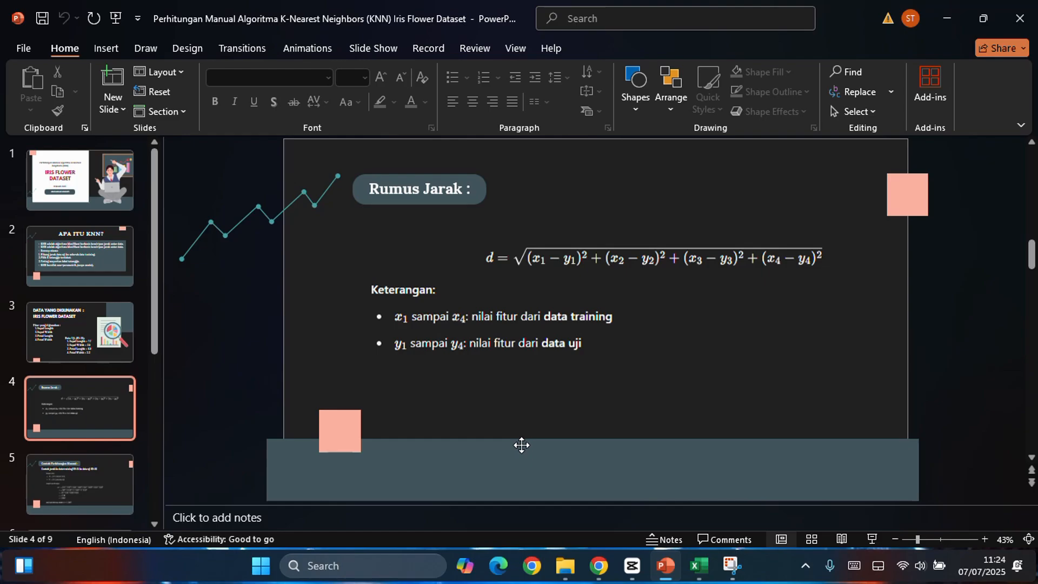
pyautogui.hotkey('alt', 'Tab')
pyautogui.click(459, 190)
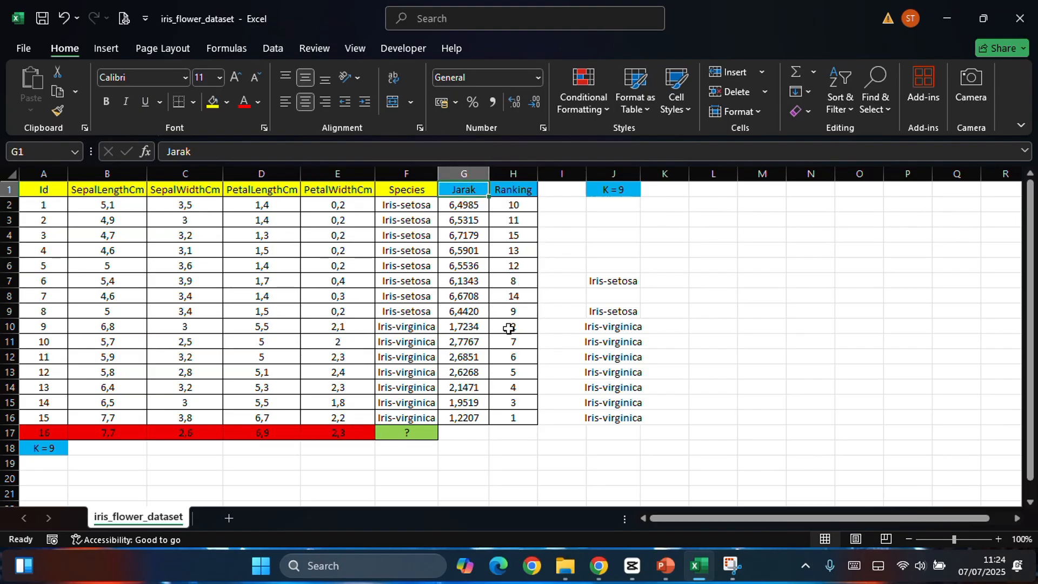
# Step: Point out the K = 9 cell A18 and the Jarak header G1, and switch to the Rumus Jarak slide in PowerPoint
pyautogui.click(35, 452)
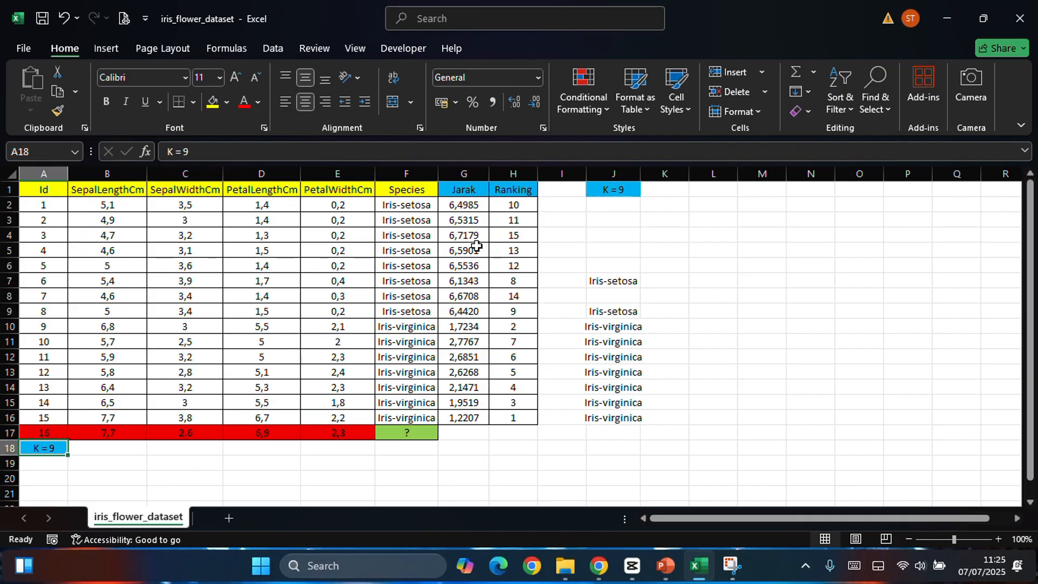
pyautogui.click(459, 191)
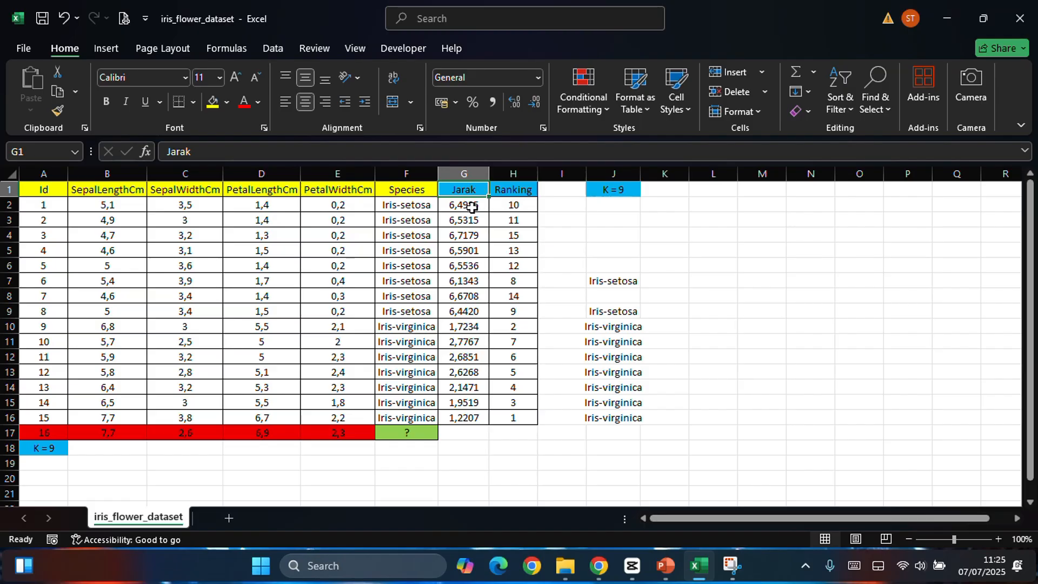
pyautogui.hotkey('alt', 'Tab')
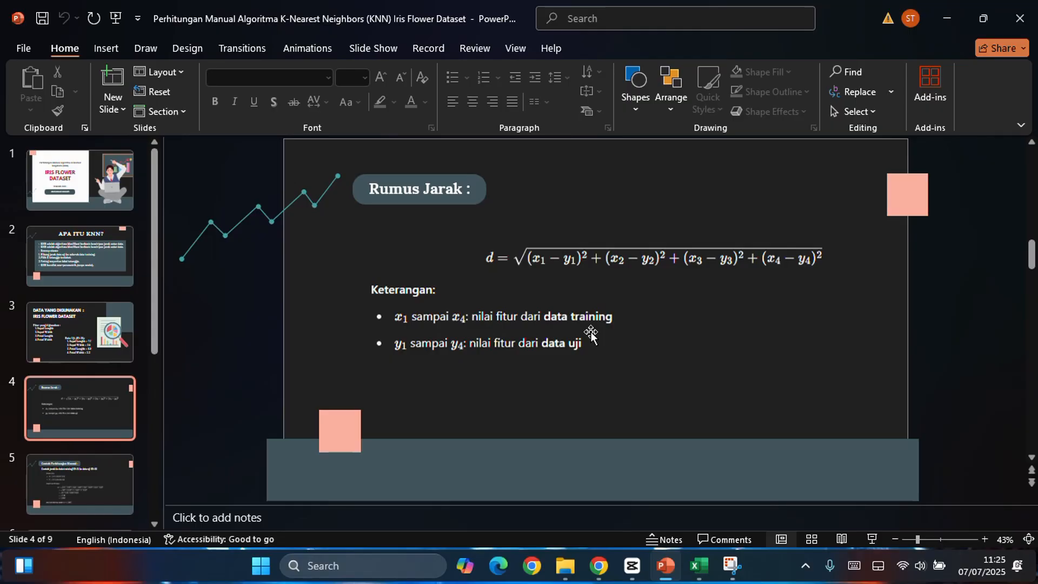
# Step: Match the formula's data training and data uji terms to Excel by highlighting A2:F16 and A17:E17, and return to the PowerPoint formula slide
pyautogui.hotkey('alt', 'Tab')
pyautogui.moveTo(61, 204); pyautogui.dragTo(412, 417)
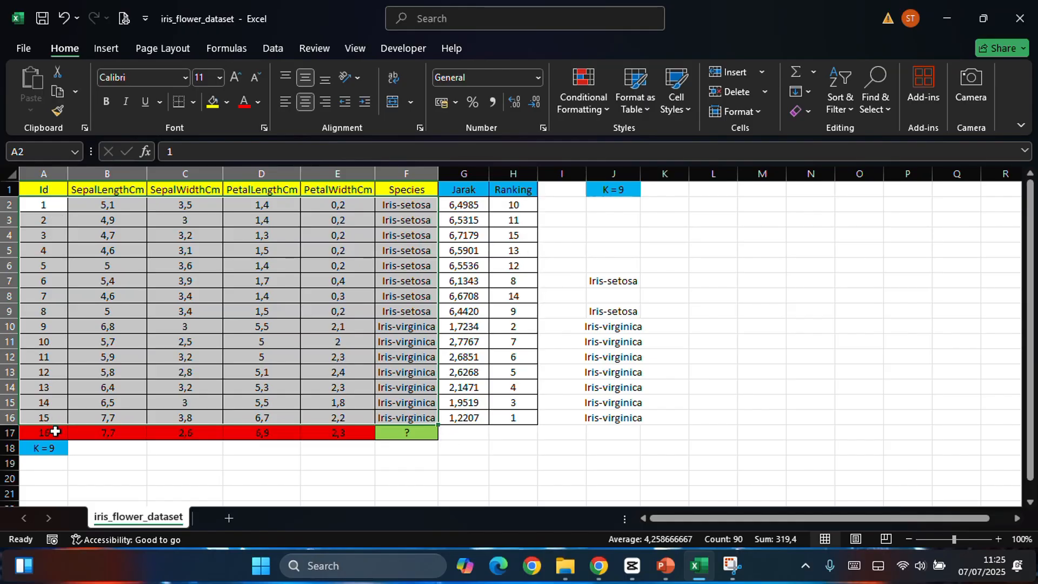
pyautogui.hotkey('alt', 'Tab')
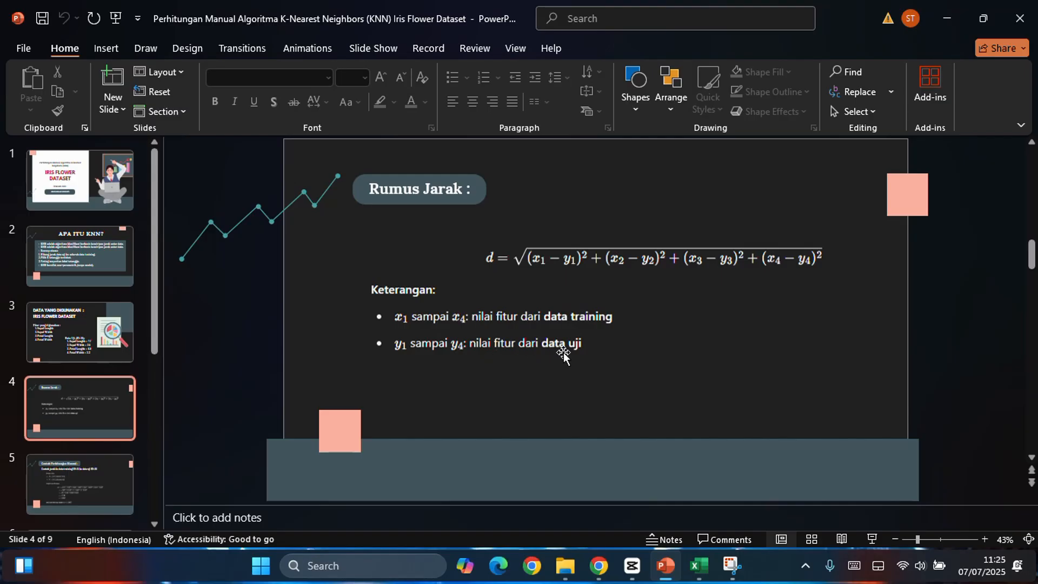
pyautogui.hotkey('alt', 'Tab')
pyautogui.click(79, 400)
pyautogui.moveTo(43, 432); pyautogui.dragTo(360, 432)
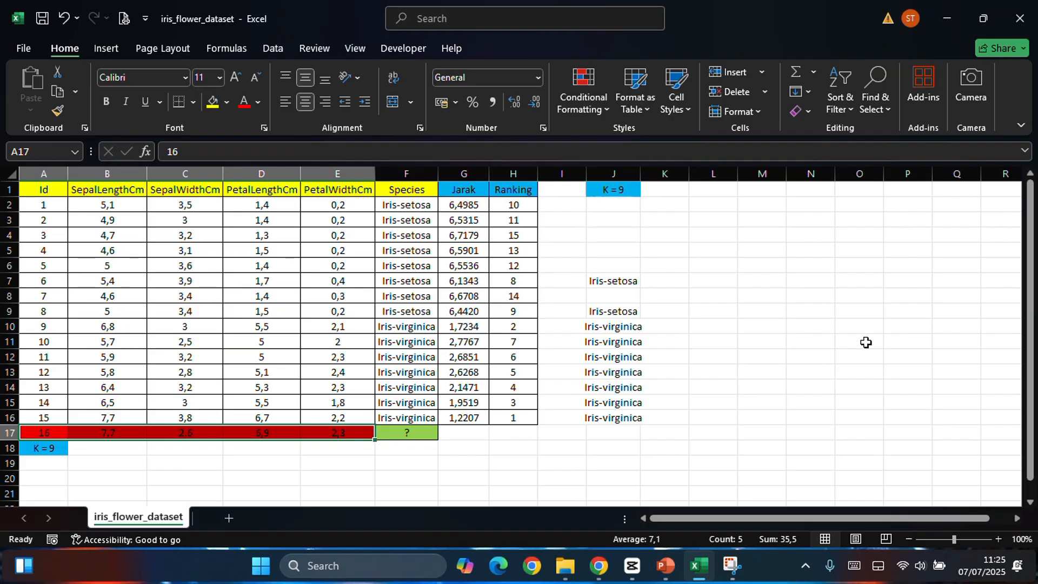
pyautogui.hotkey('alt', 'Tab')
pyautogui.click(803, 338)
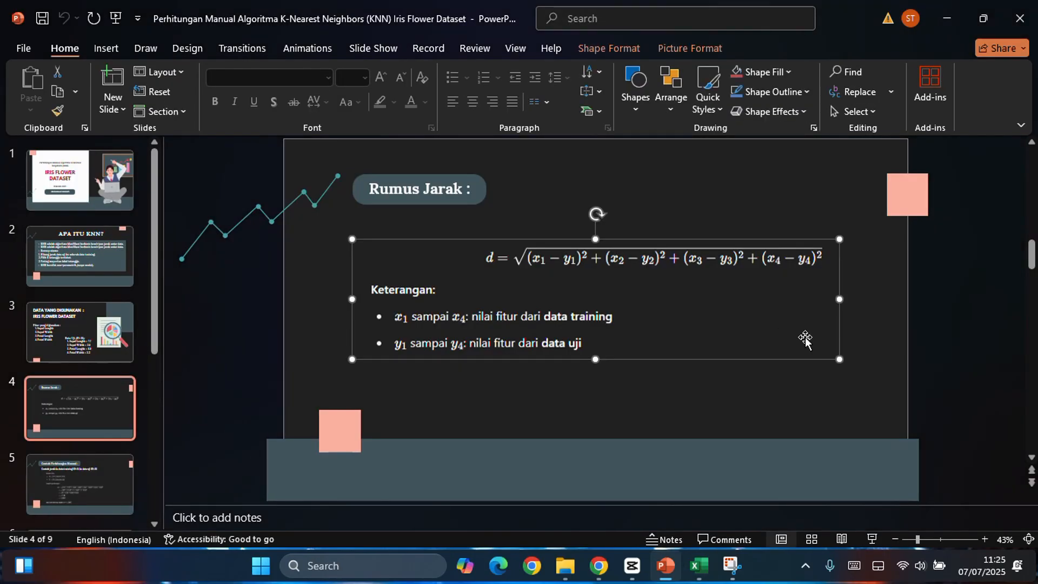
pyautogui.click(930, 331)
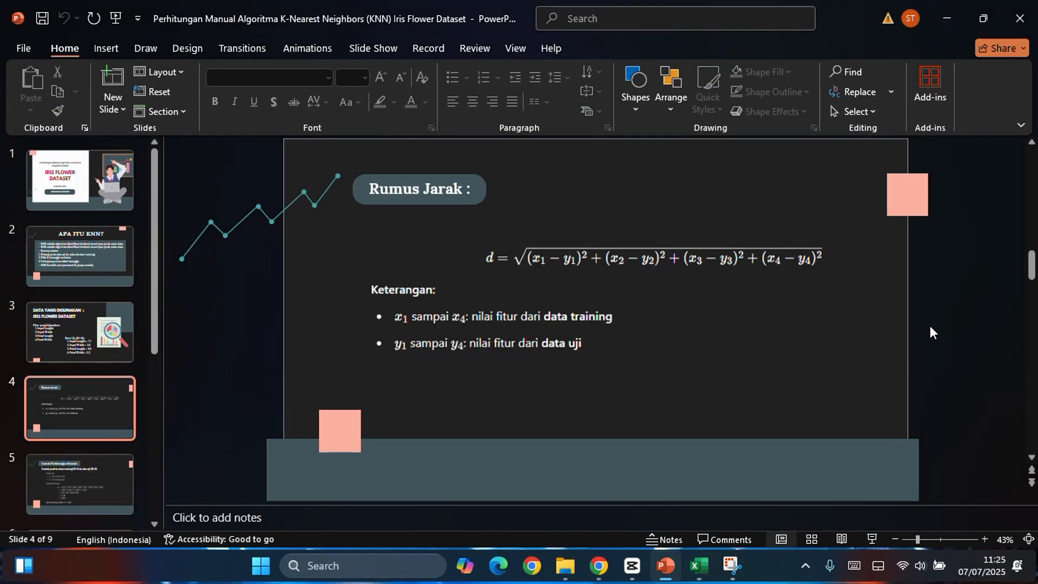
# Step: View the Contoh Perhitungan Manual slide and compare its ID=15 values with record 15 in Excel, starting from B16, before returning to PowerPoint
pyautogui.scroll(-1, 930, 327)
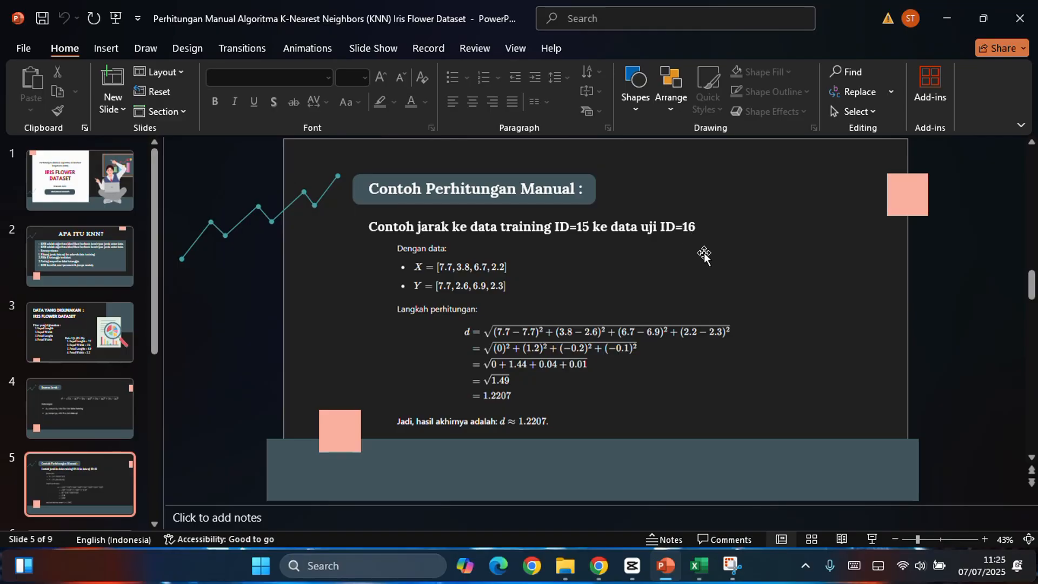
pyautogui.hotkey('alt', 'Tab')
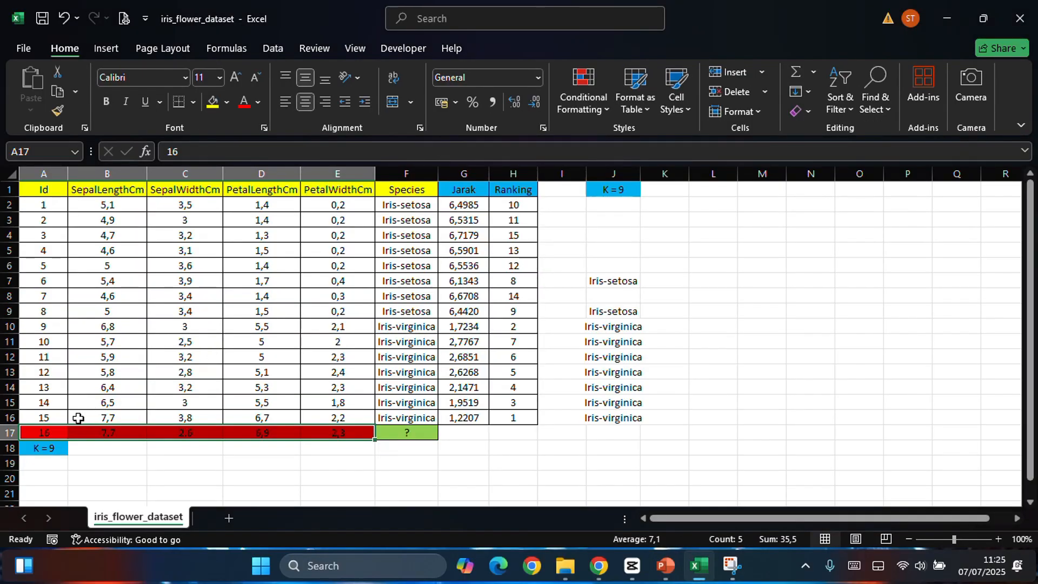
pyautogui.click(139, 422)
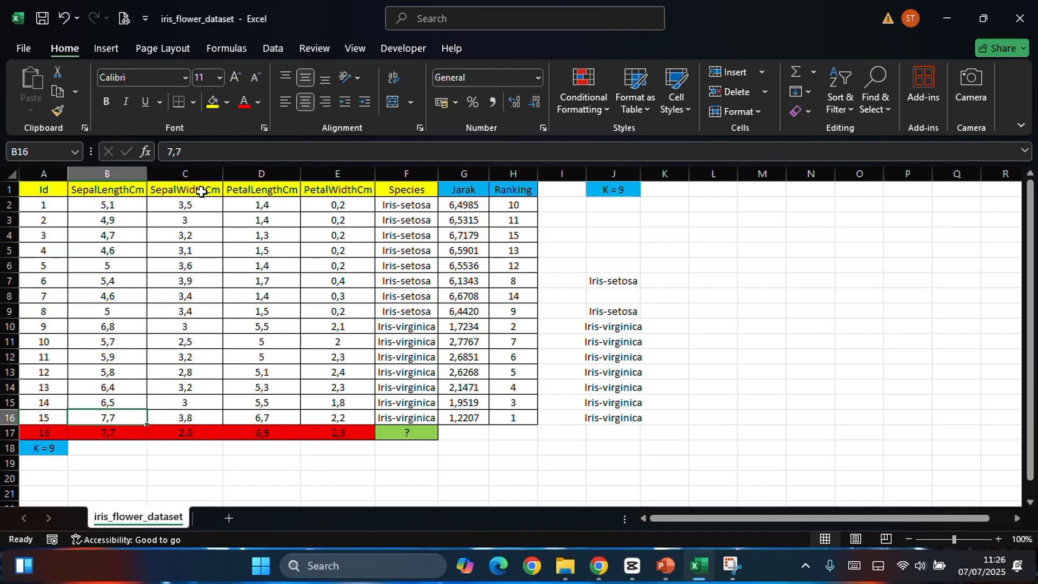
pyautogui.hotkey('alt', 'Tab')
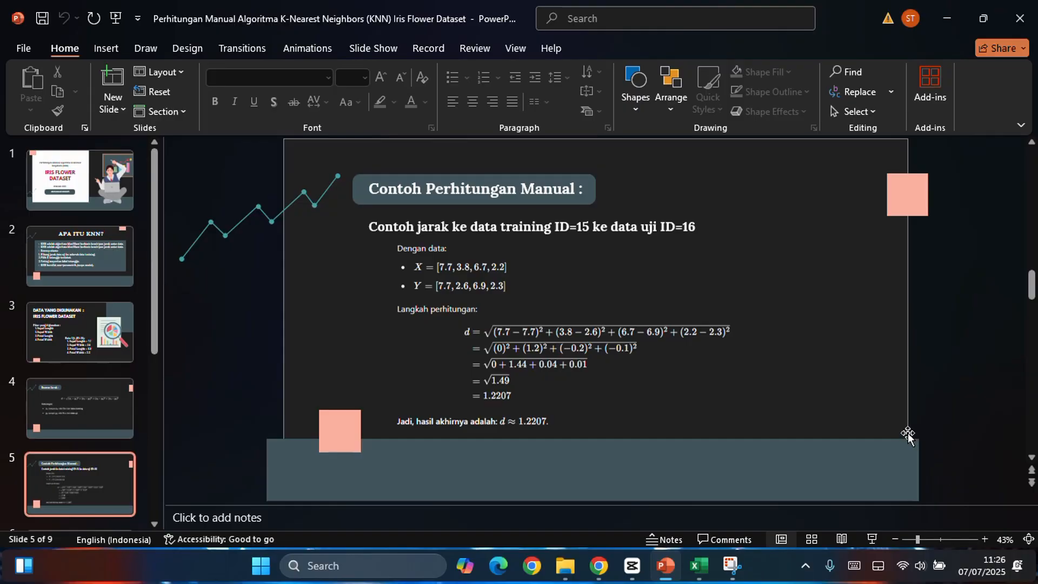
pyautogui.press('F5')
pyautogui.press('Escape')
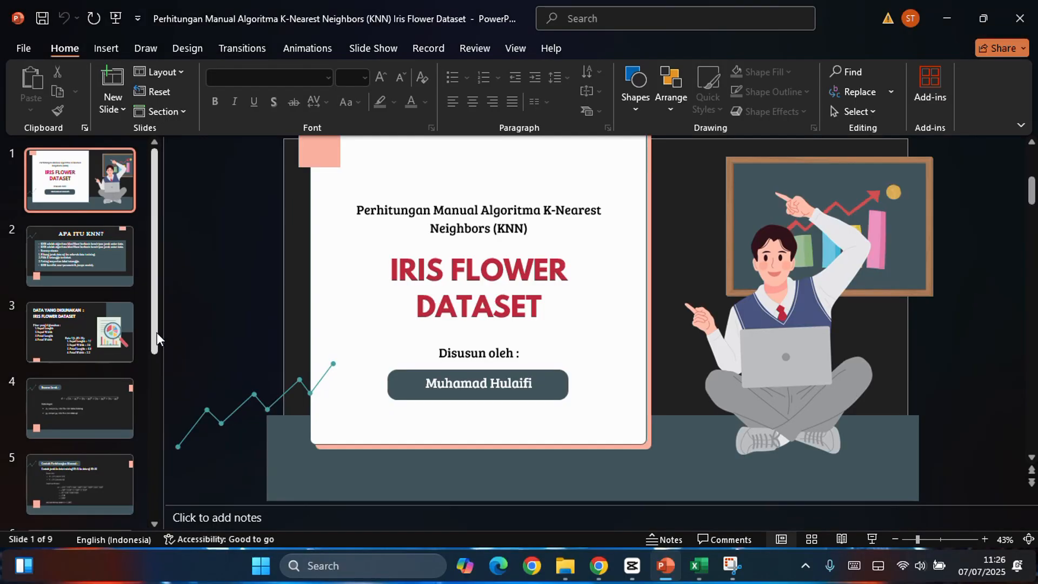
pyautogui.moveTo(156, 333); pyautogui.dragTo(158, 468)
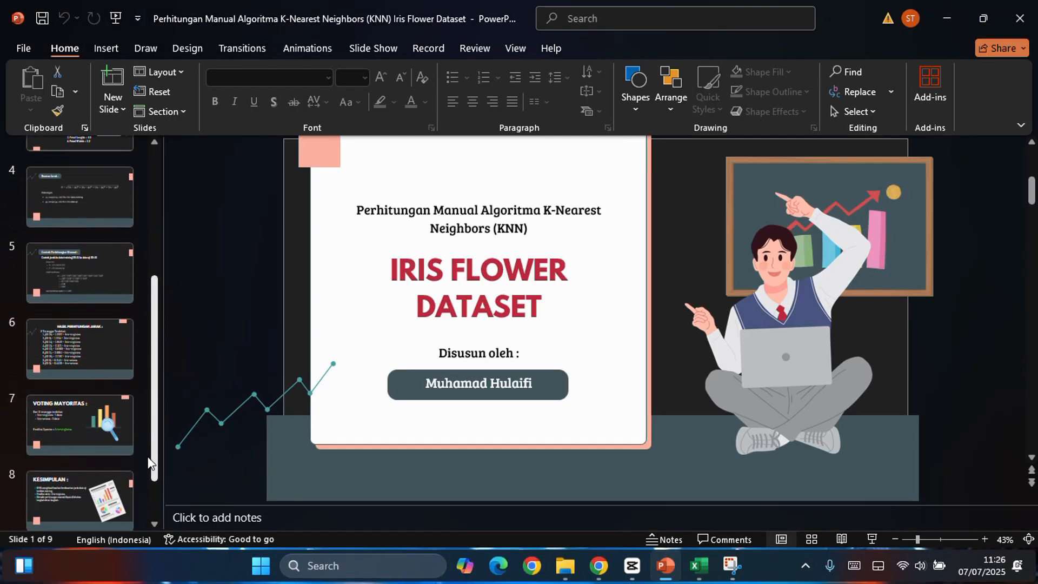
pyautogui.click(81, 224)
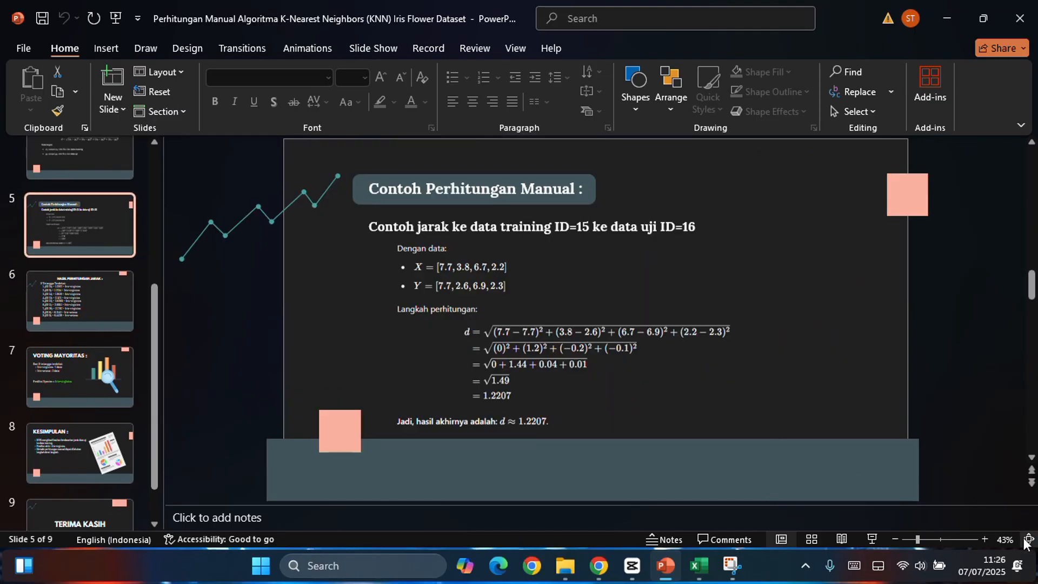
# Step: Start the slide show from the Contoh Perhitungan Manual slide and activate the Pen annotation tool
pyautogui.click(869, 538)
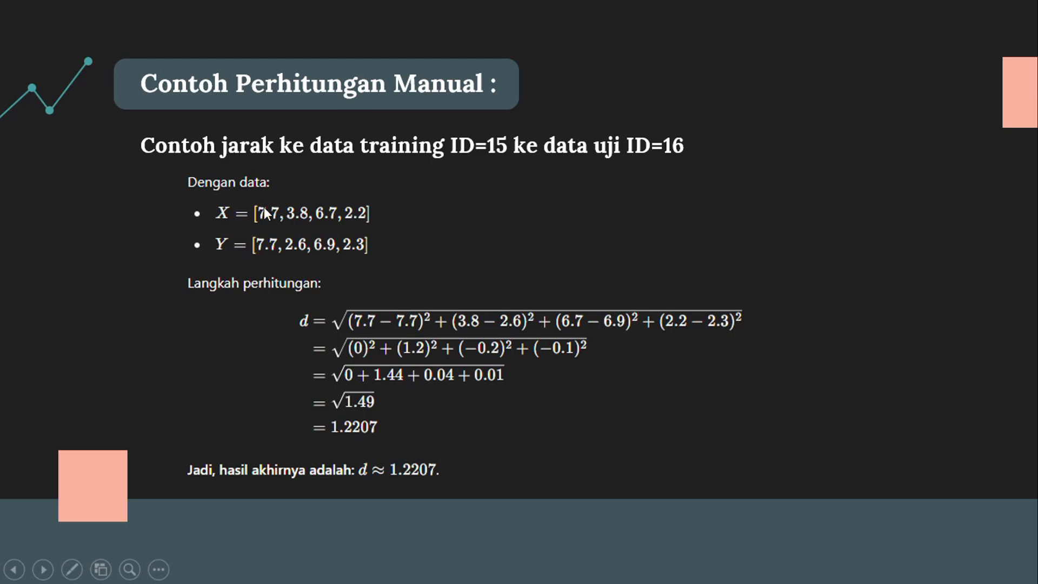
pyautogui.click(72, 569)
pyautogui.click(94, 434)
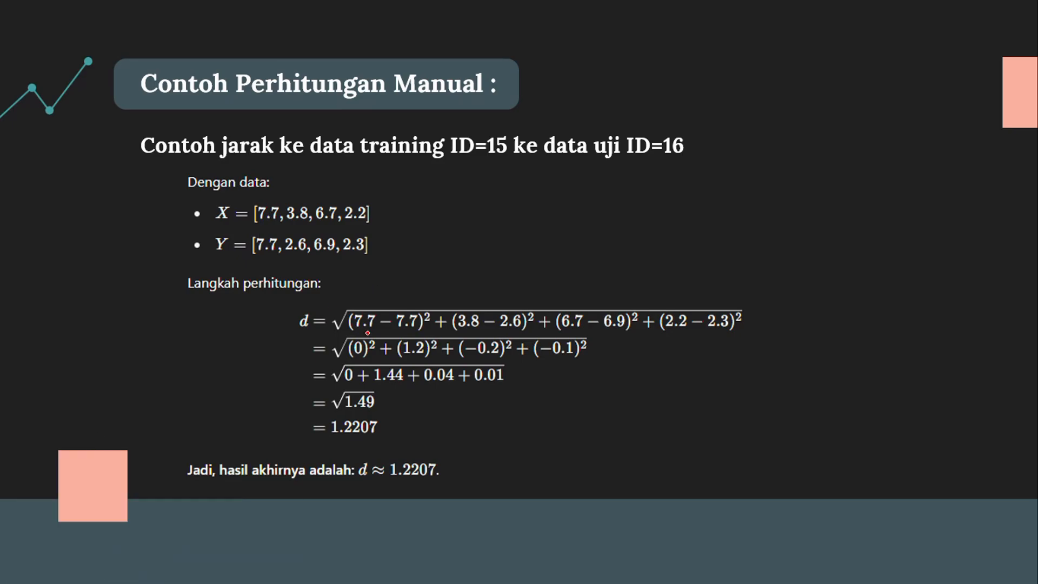
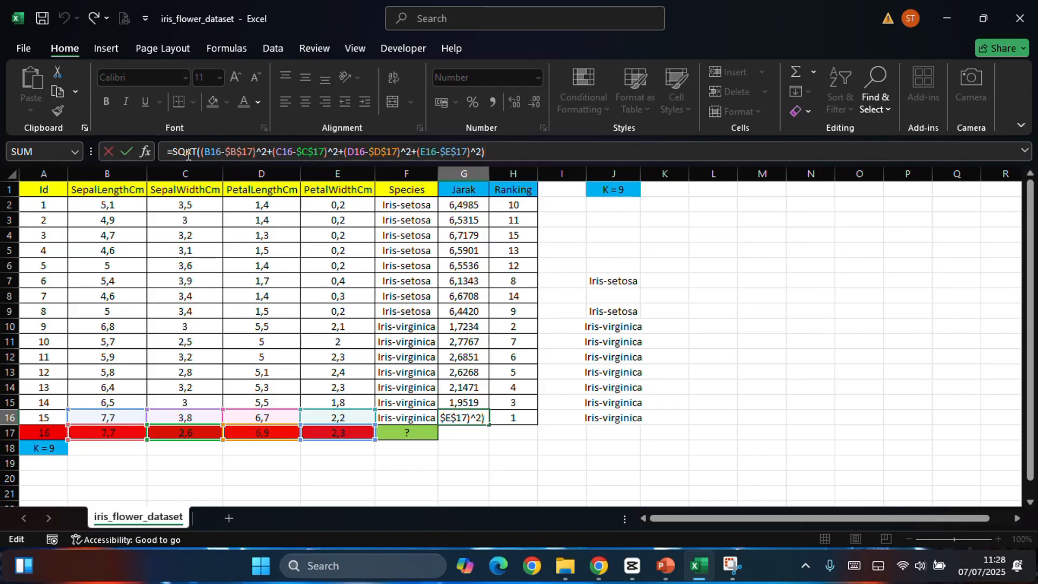
# Step: Trace how the SQRT distance formula in G16 subtracts each row 17 test value from its row 16 training value
pyautogui.click(218, 153)
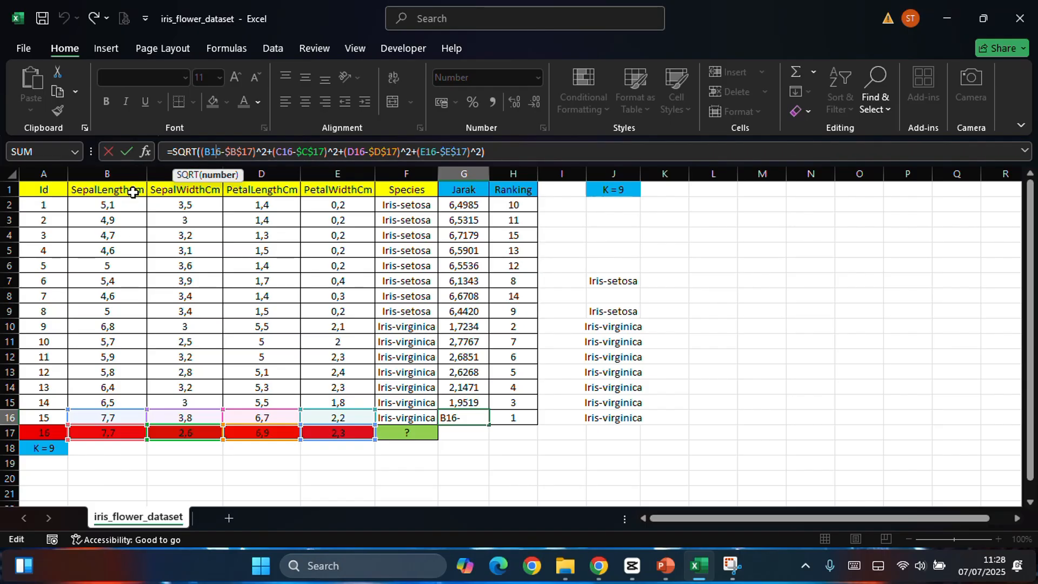
pyautogui.click(243, 151)
pyautogui.click(216, 152)
pyautogui.click(282, 152)
pyautogui.click(351, 152)
pyautogui.click(428, 146)
pyautogui.click(209, 151)
pyautogui.click(288, 152)
pyautogui.click(348, 152)
pyautogui.click(431, 152)
# Step: Point out the squared and summed terms of the G16 distance formula, then commit it and reselect G16
pyautogui.click(241, 153)
pyautogui.click(381, 153)
pyautogui.click(471, 157)
pyautogui.click(275, 153)
pyautogui.click(495, 153)
pyautogui.press('Return')
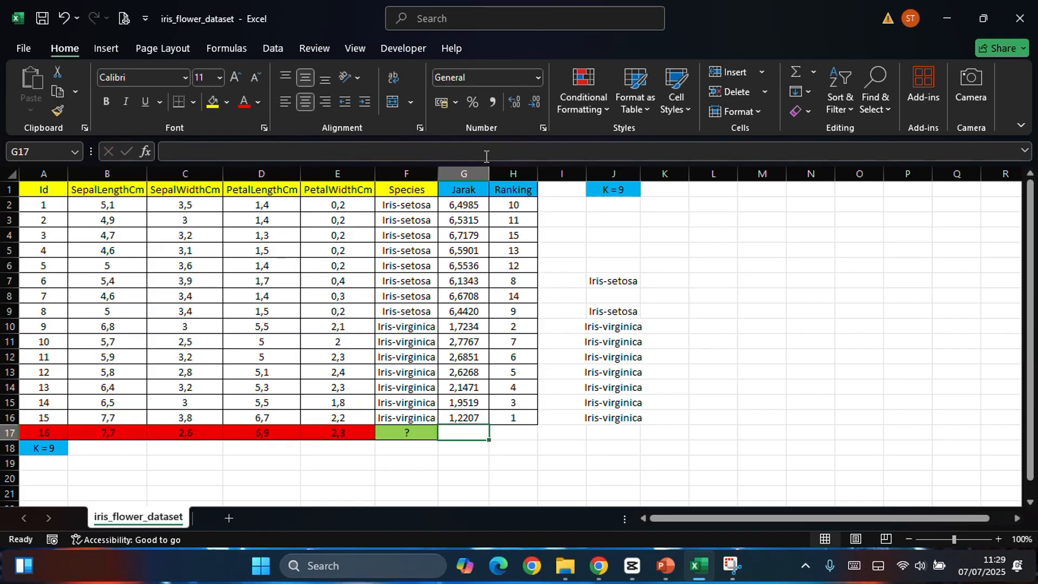
pyautogui.click(468, 416)
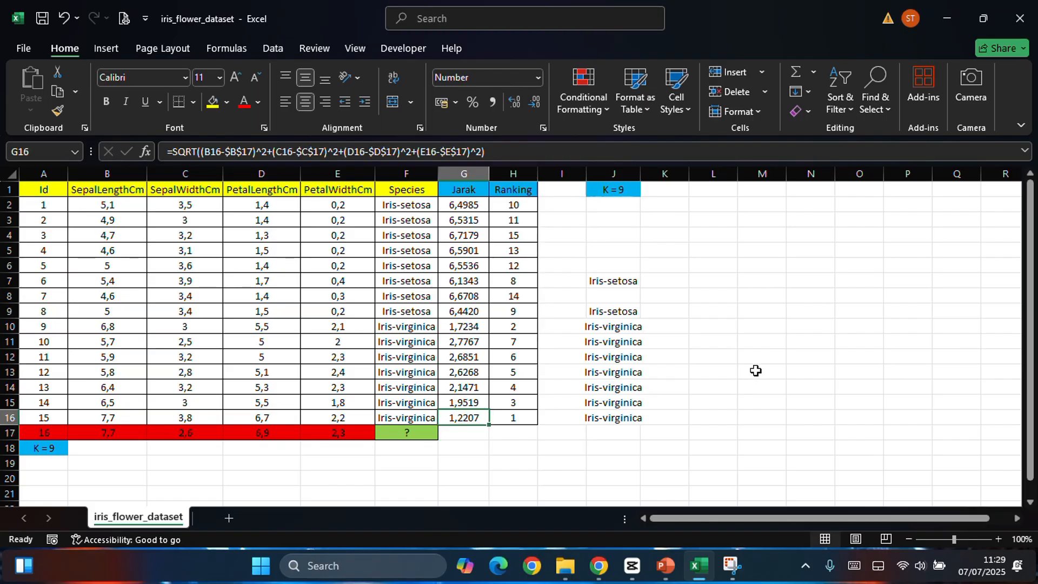
# Step: Select the ranking cell H2, view the Hasil Perhitungan Jarak slide in PowerPoint, and return to Excel
pyautogui.click(521, 209)
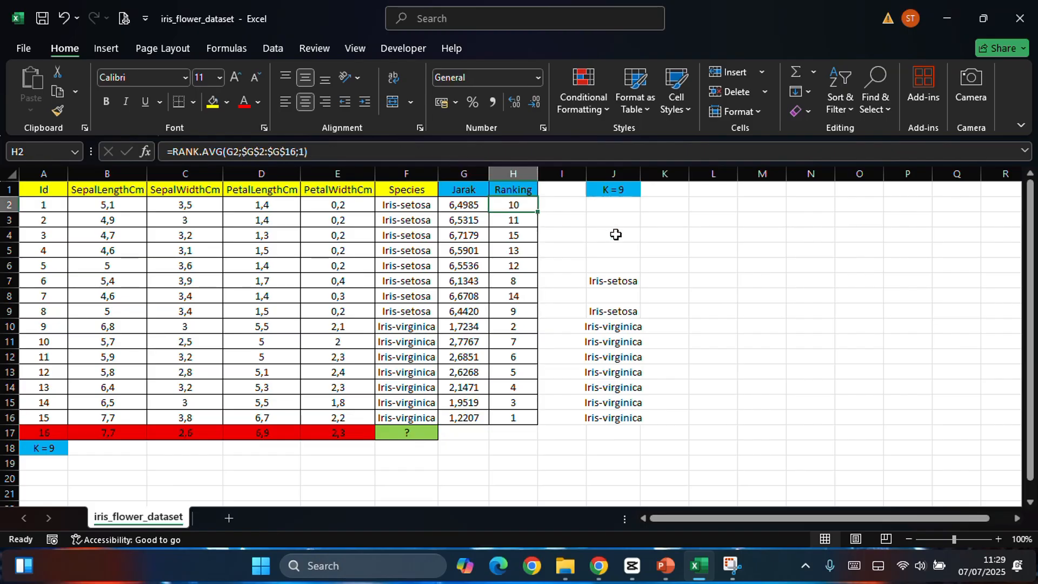
pyautogui.hotkey('alt', 'Tab')
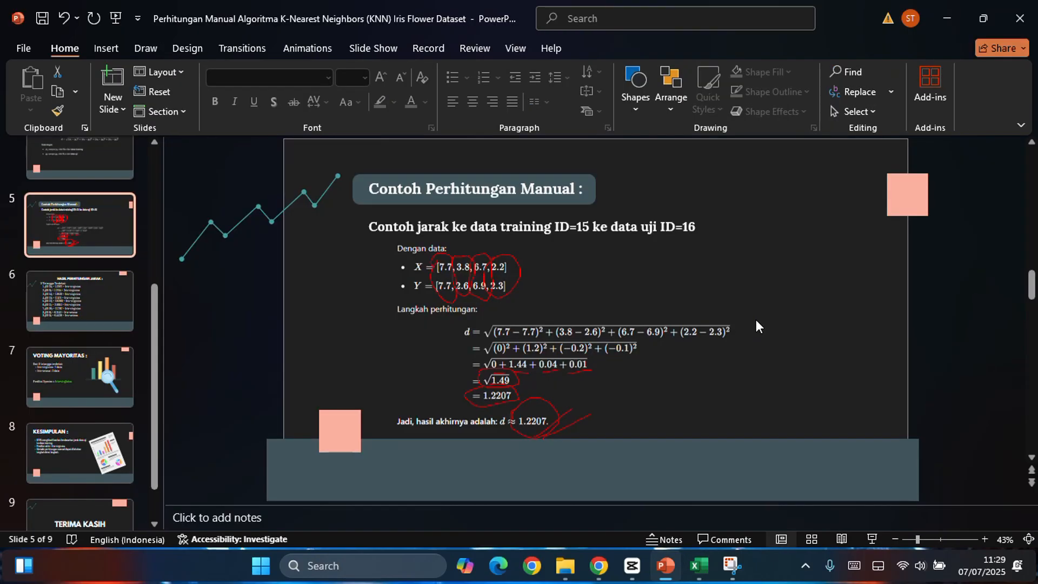
pyautogui.press('Down')
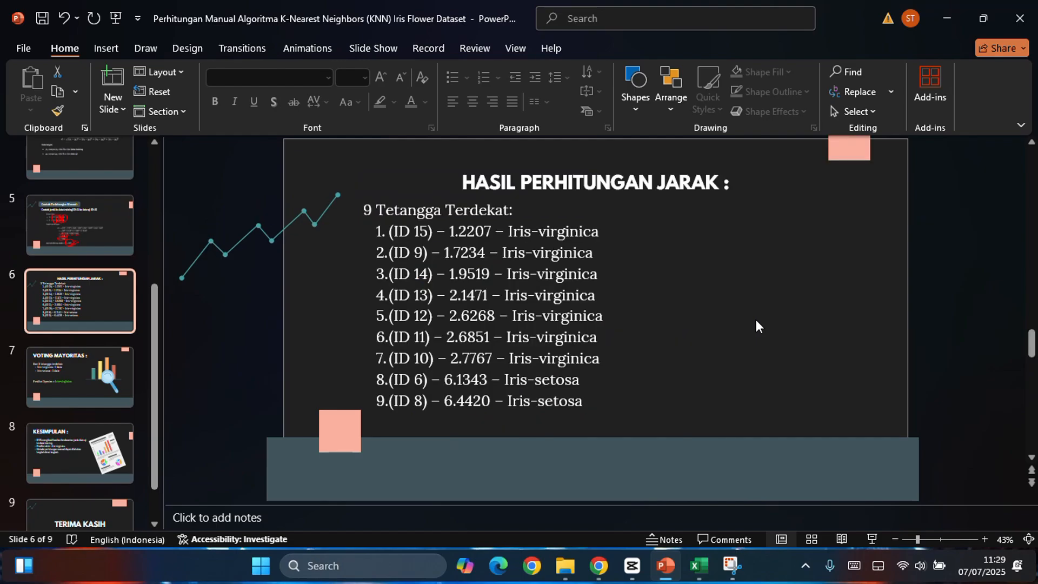
pyautogui.hotkey('alt', 'Tab')
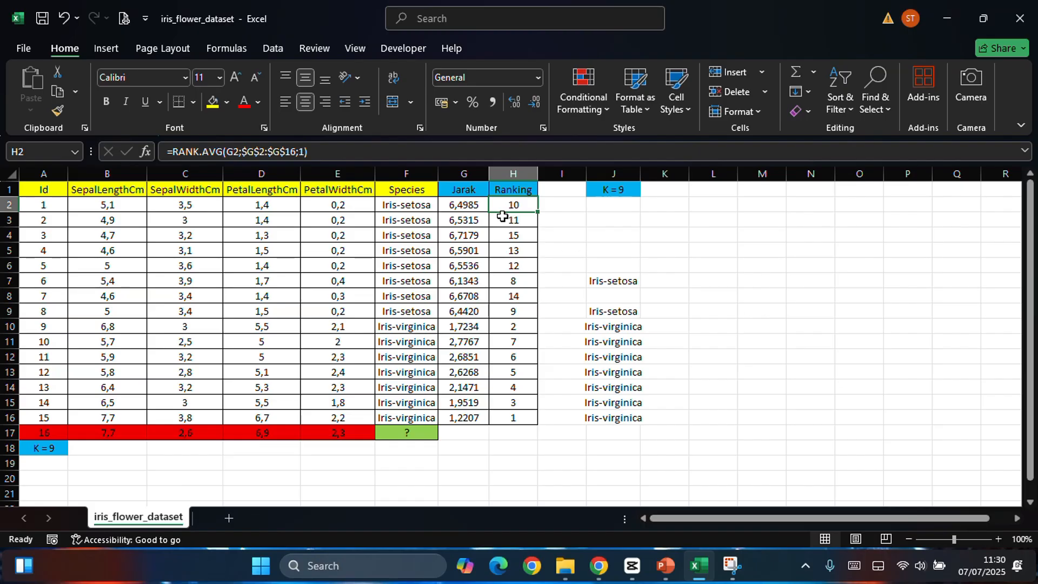
# Step: Point out the Ranking header and examine the number and ref arguments of the RANK.AVG formula in H2
pyautogui.click(510, 187)
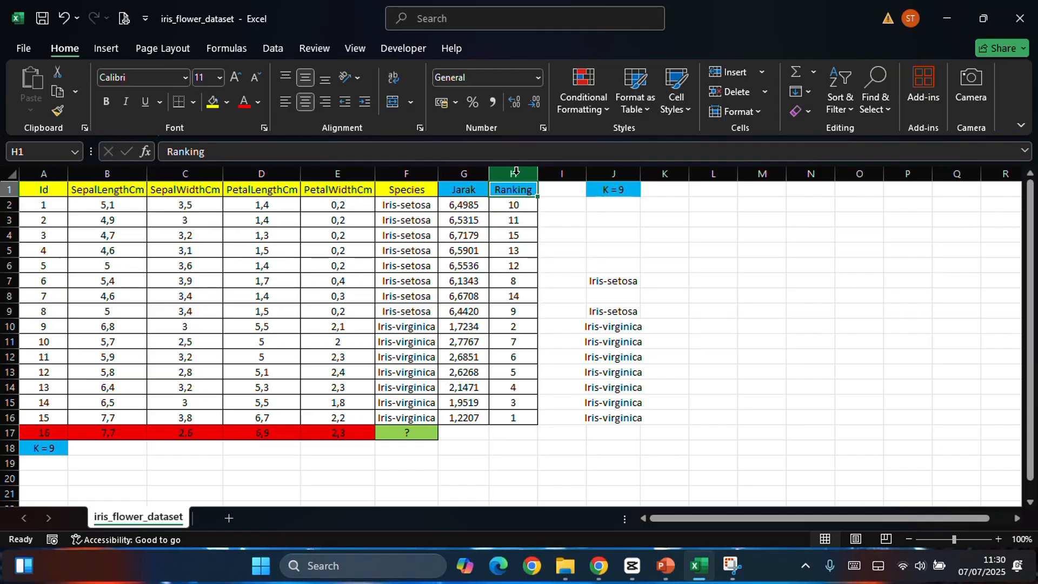
pyautogui.click(516, 206)
pyautogui.click(326, 155)
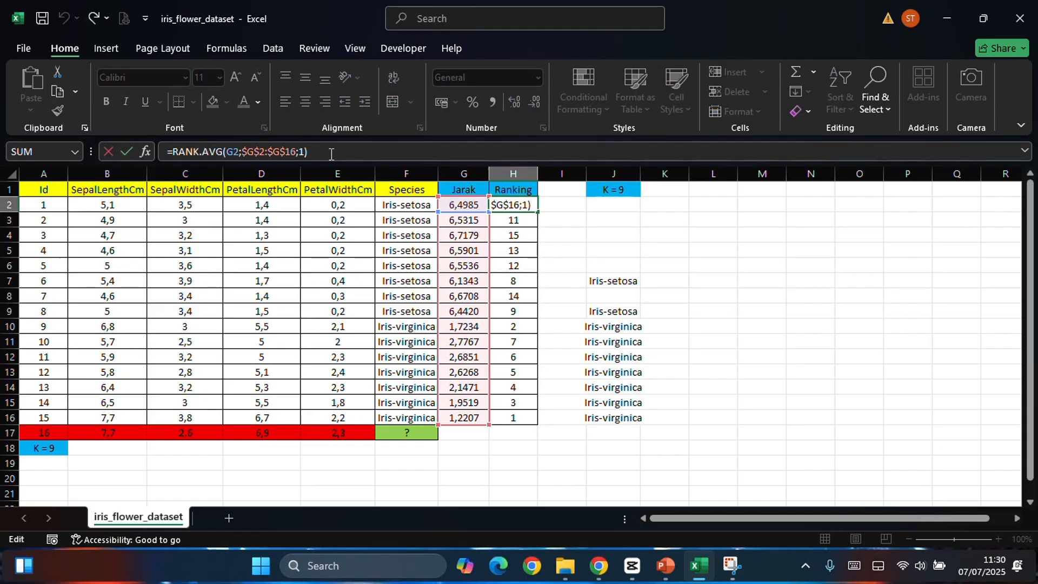
pyautogui.click(180, 153)
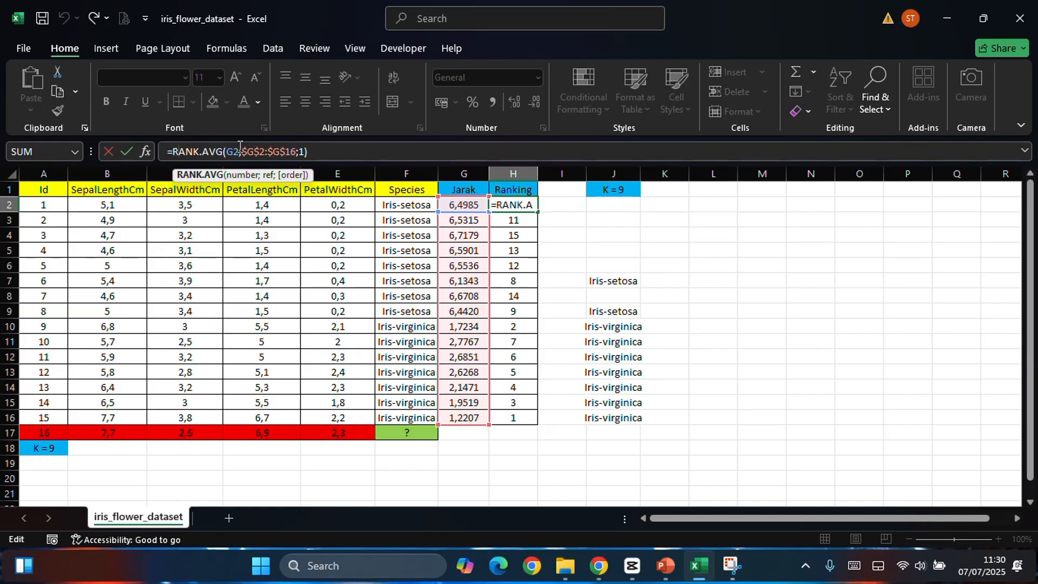
pyautogui.click(234, 151)
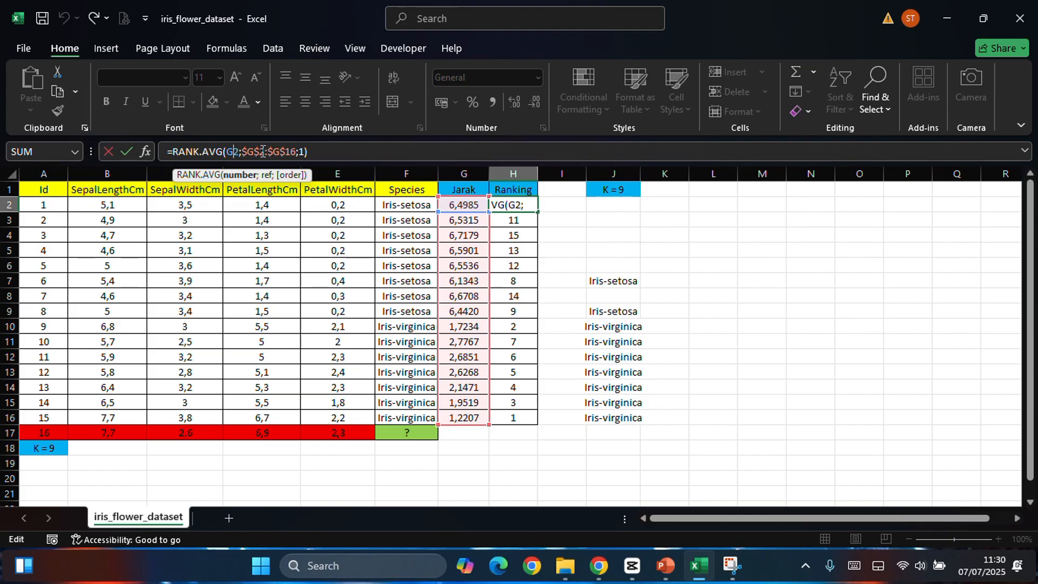
pyautogui.click(280, 153)
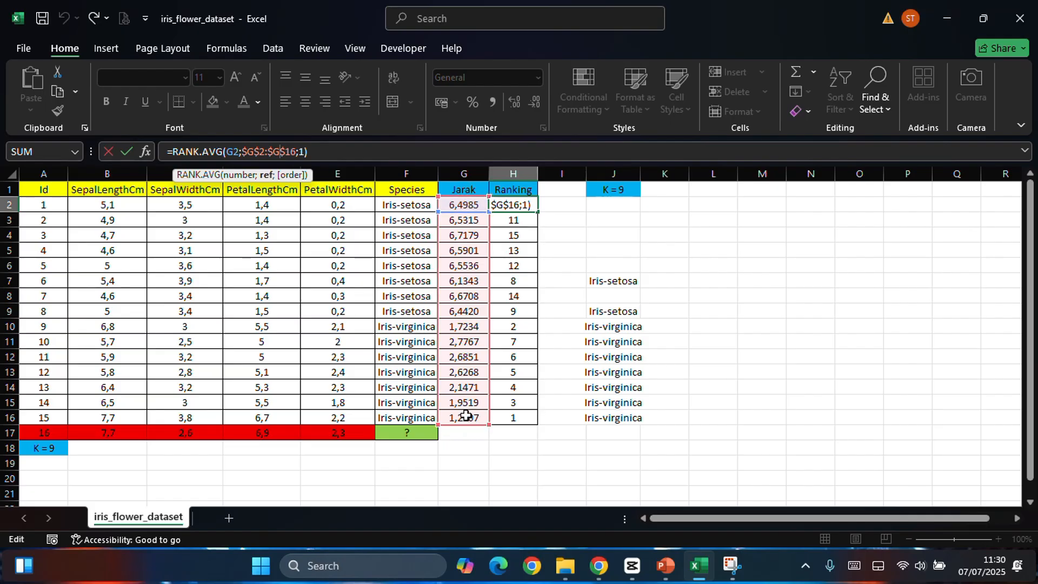
# Step: Re-enter the order argument of H2's RANK.AVG formula as 1 - Ascending and complete it as =RANK.AVG(G2;$G$2:$G$16;1)
pyautogui.click(300, 151)
pyautogui.press('BackSpace')
pyautogui.press('BackSpace')
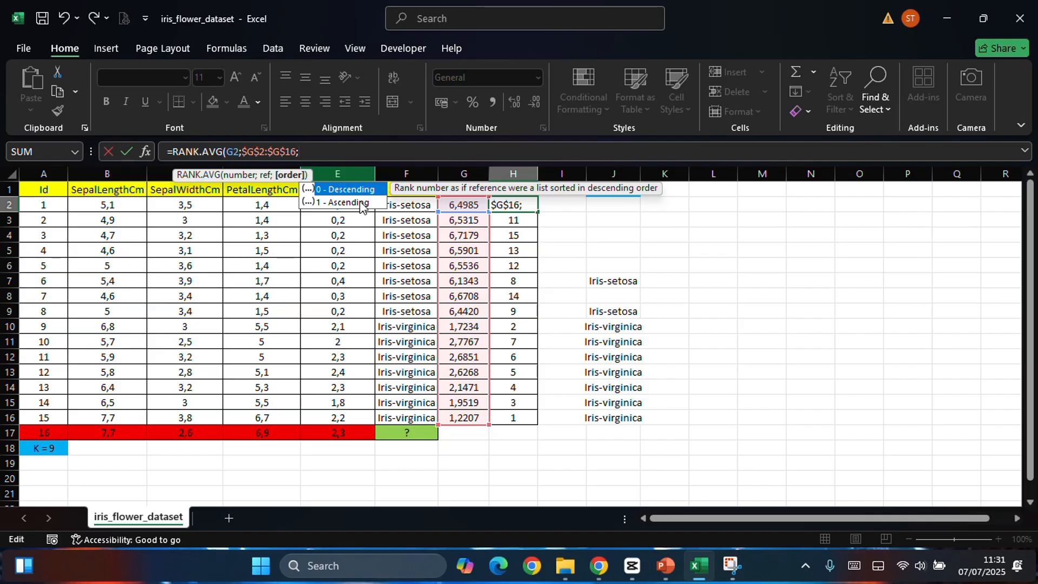
pyautogui.click(361, 203)
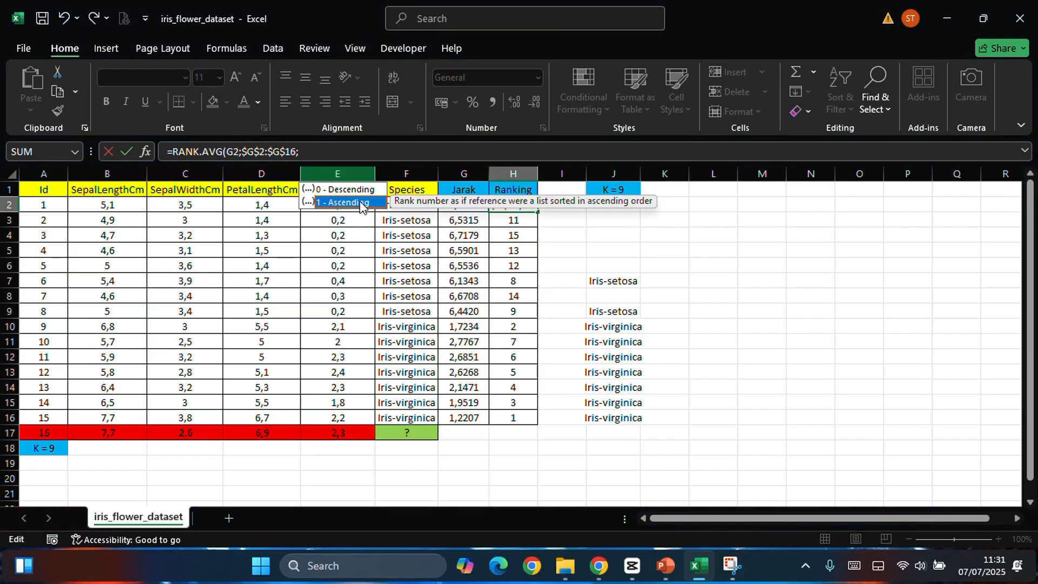
pyautogui.doubleClick(361, 203)
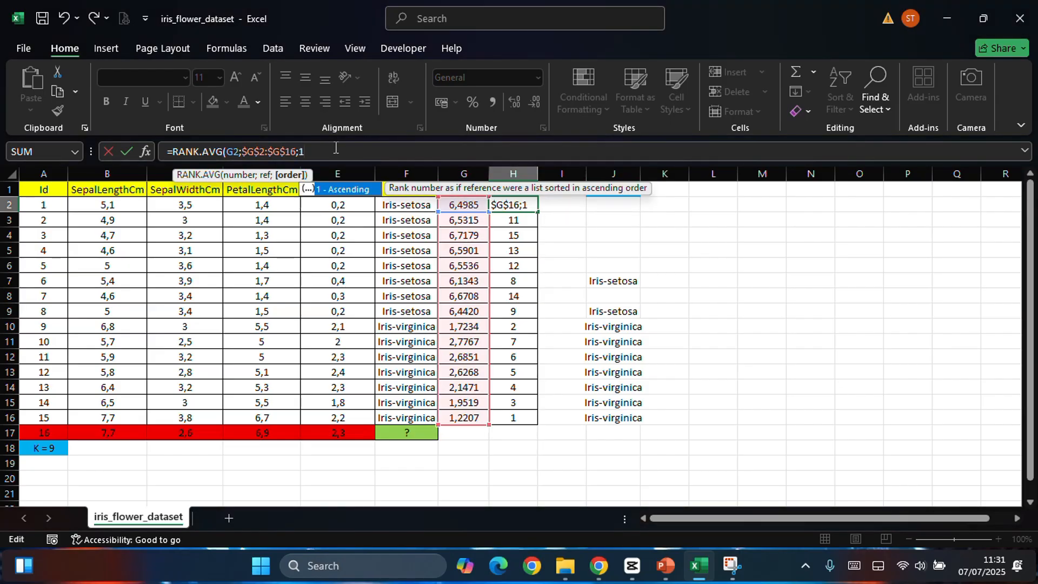
pyautogui.write(')')
pyautogui.press('Return')
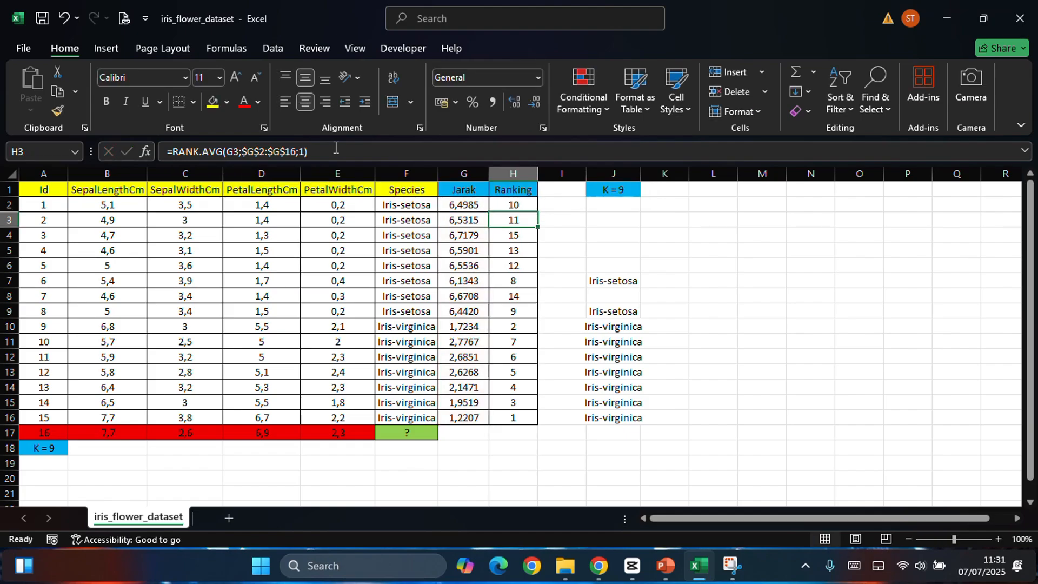
# Step: Fill the ranking formula from H2 down through H16
pyautogui.doubleClick(531, 206)
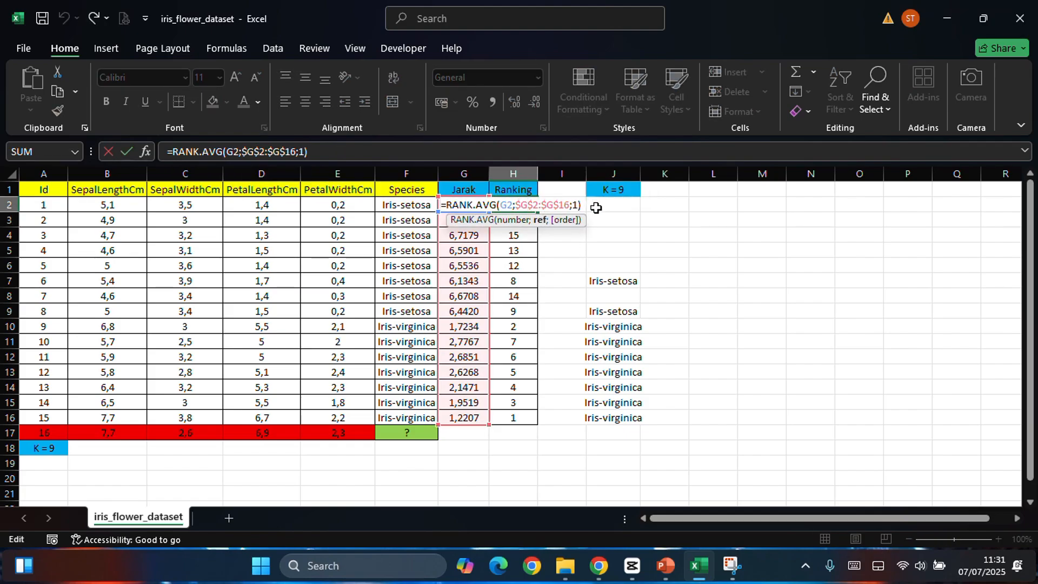
pyautogui.click(600, 217)
pyautogui.click(535, 206)
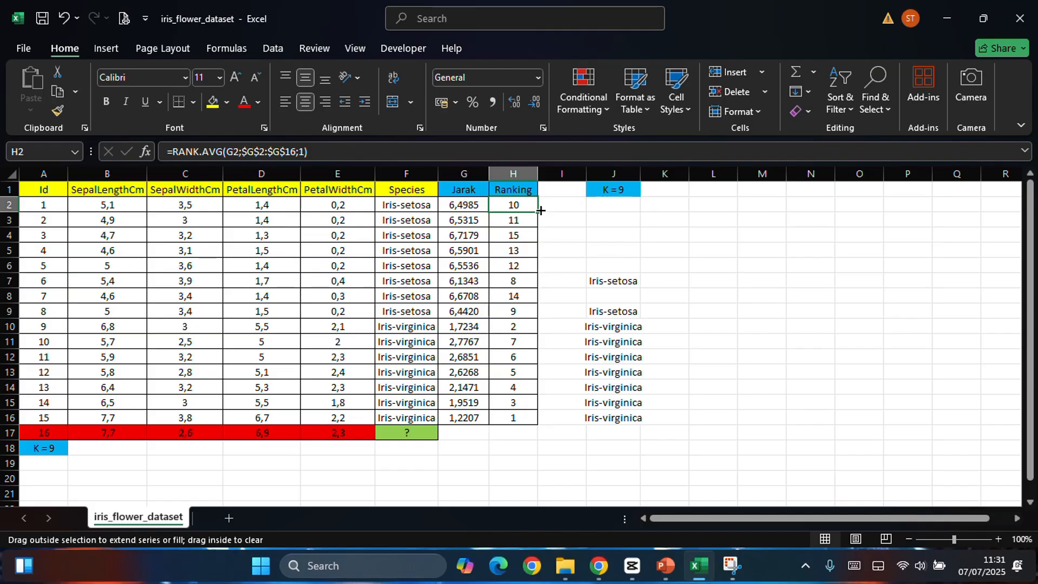
pyautogui.moveTo(540, 211); pyautogui.dragTo(540, 426)
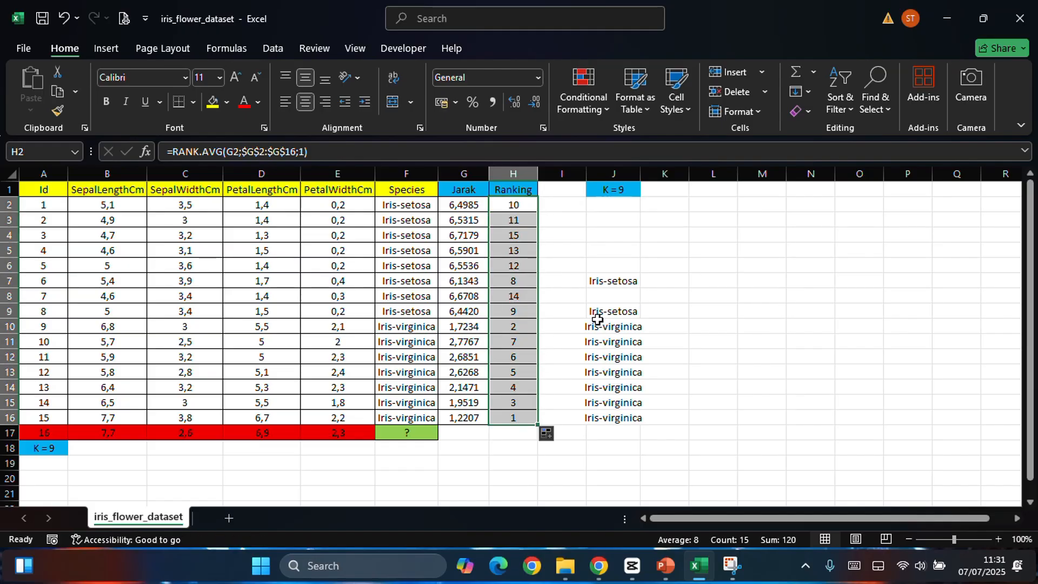
pyautogui.click(647, 224)
# Step: Inspect the filled ranking cells H2 to H5, H7 and H16
pyautogui.click(534, 211)
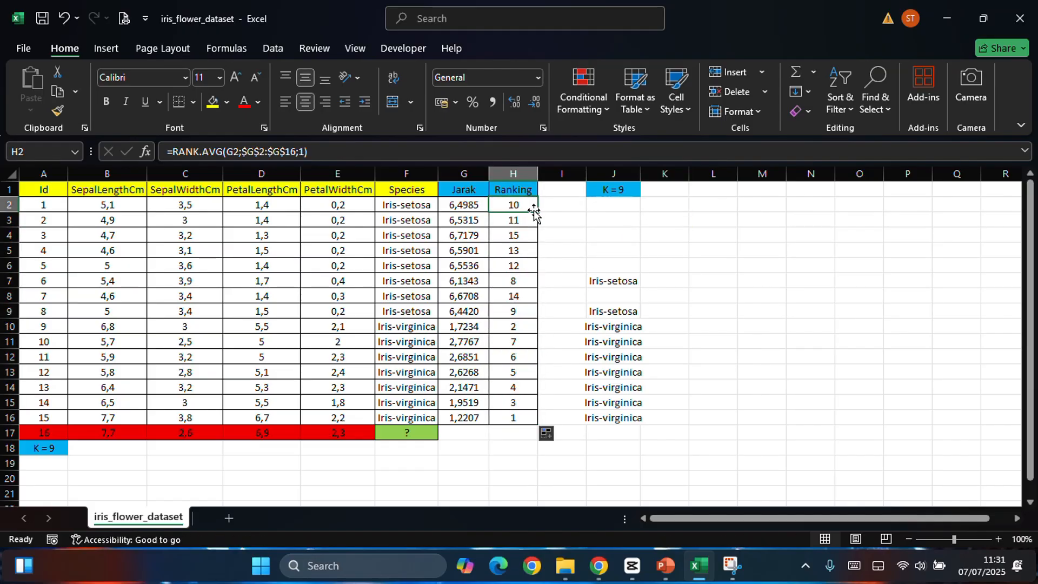
pyautogui.click(530, 219)
pyautogui.click(534, 236)
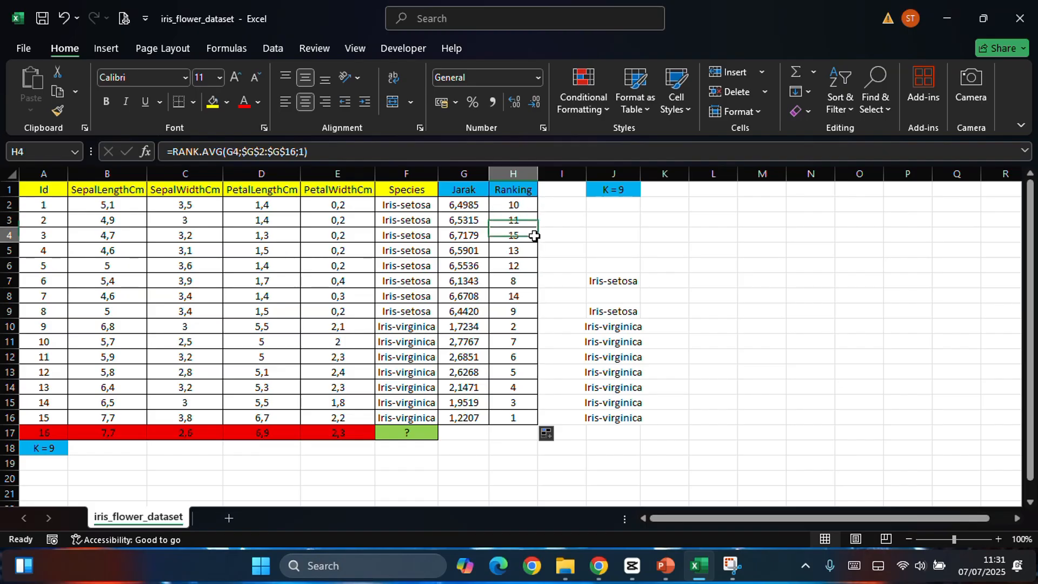
pyautogui.click(532, 252)
pyautogui.click(533, 281)
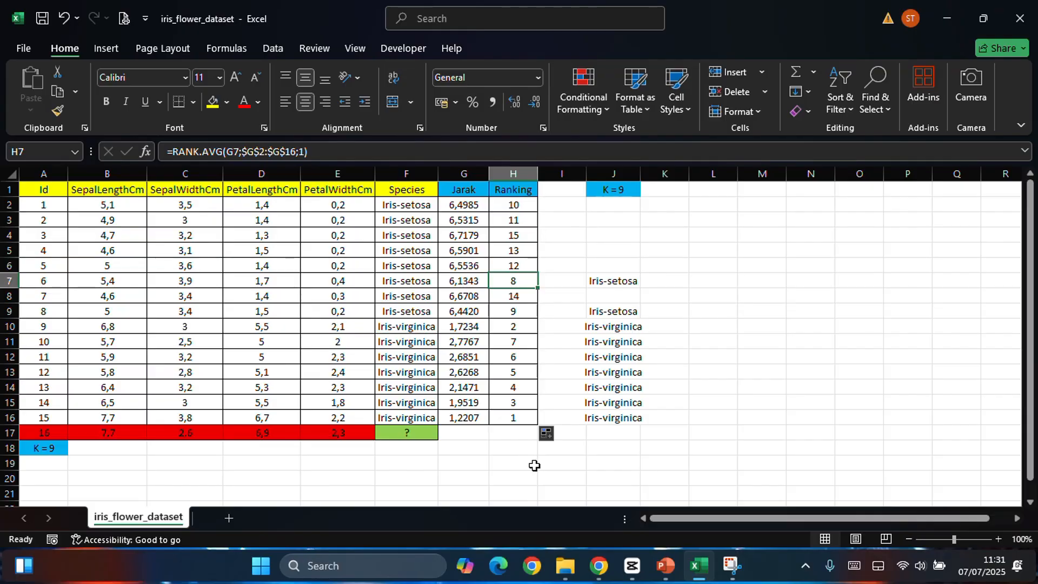
pyautogui.click(532, 417)
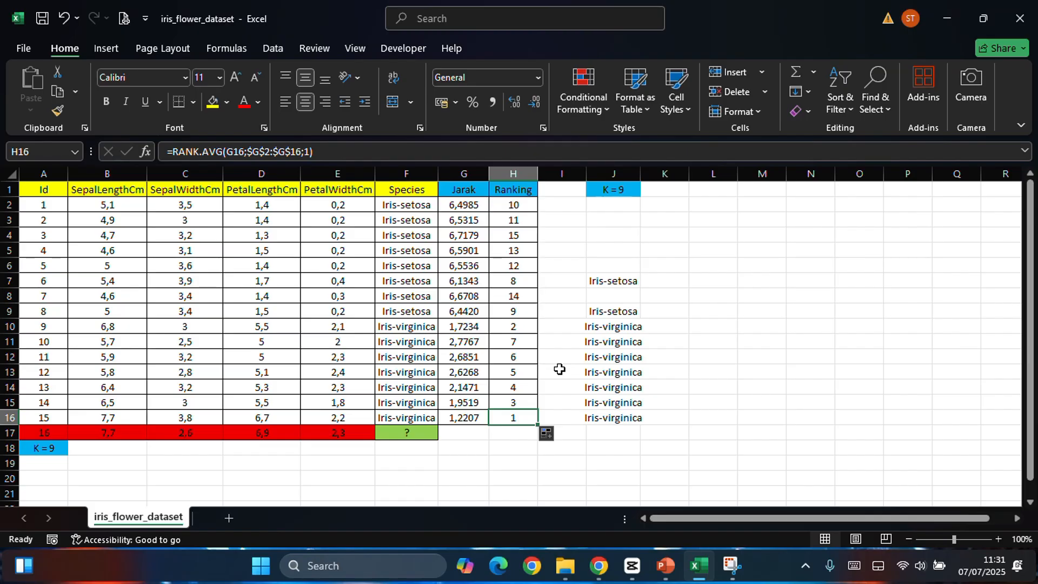
# Step: Relate record 15's distance G16, ranking H16 and species F16 to the unknown species cell F17
pyautogui.click(473, 414)
pyautogui.click(506, 422)
pyautogui.click(390, 431)
pyautogui.click(401, 417)
pyautogui.click(401, 417)
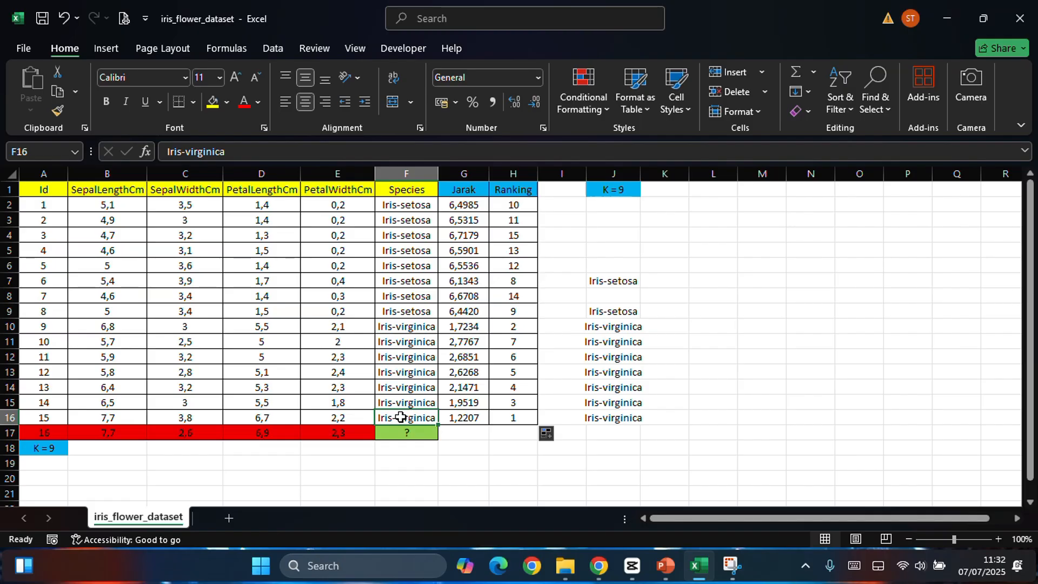
pyautogui.click(421, 431)
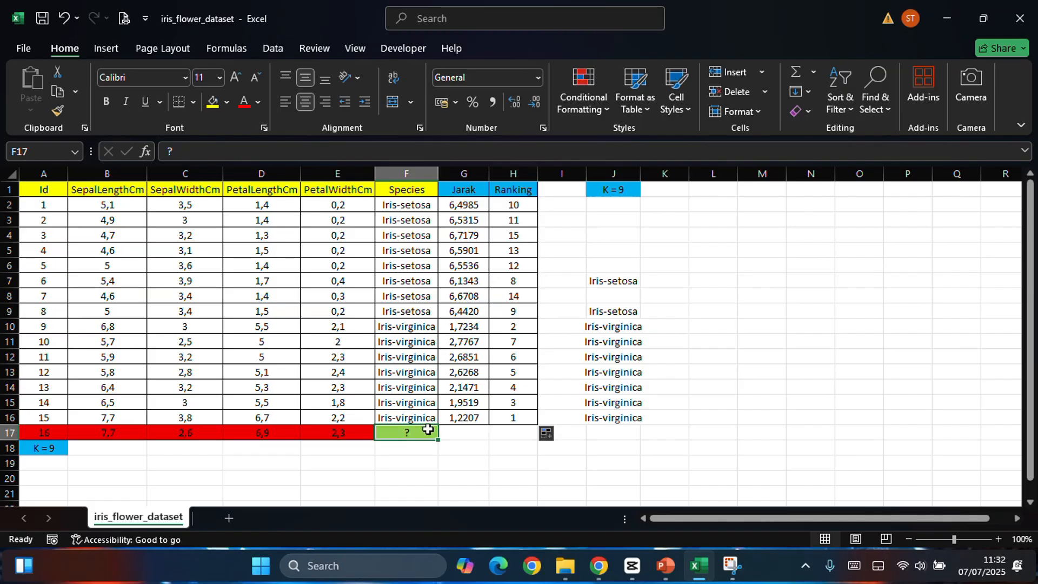
# Step: Point out the K = 9 header in J1 and open the IF formula in J2 for editing
pyautogui.click(628, 190)
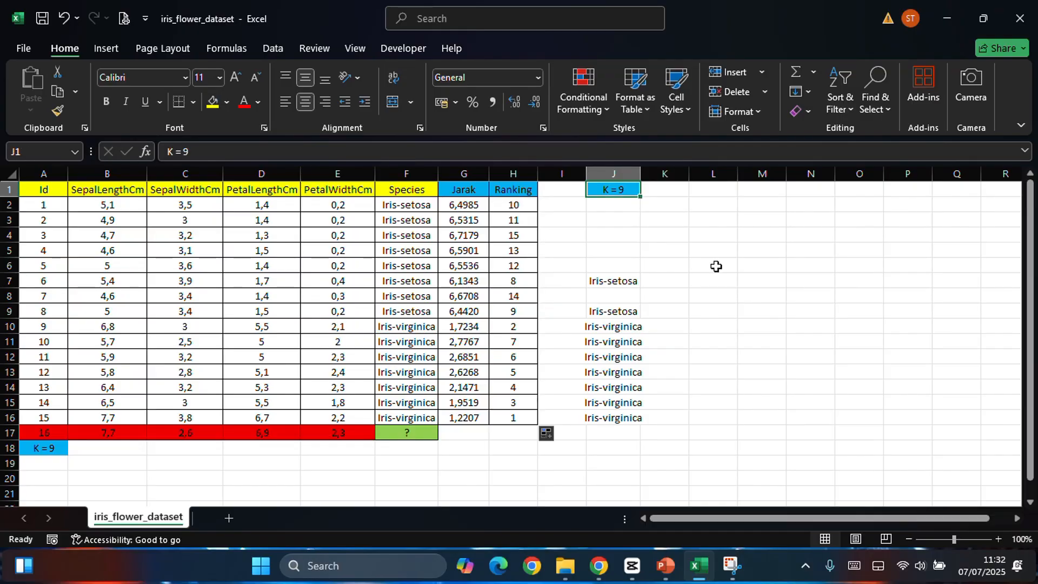
pyautogui.press('Down')
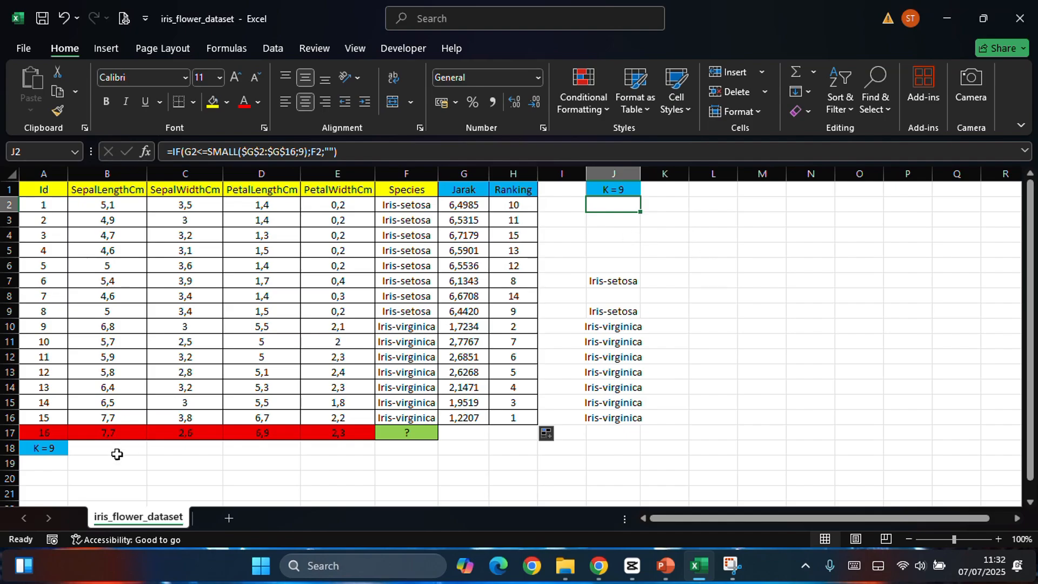
pyautogui.click(619, 193)
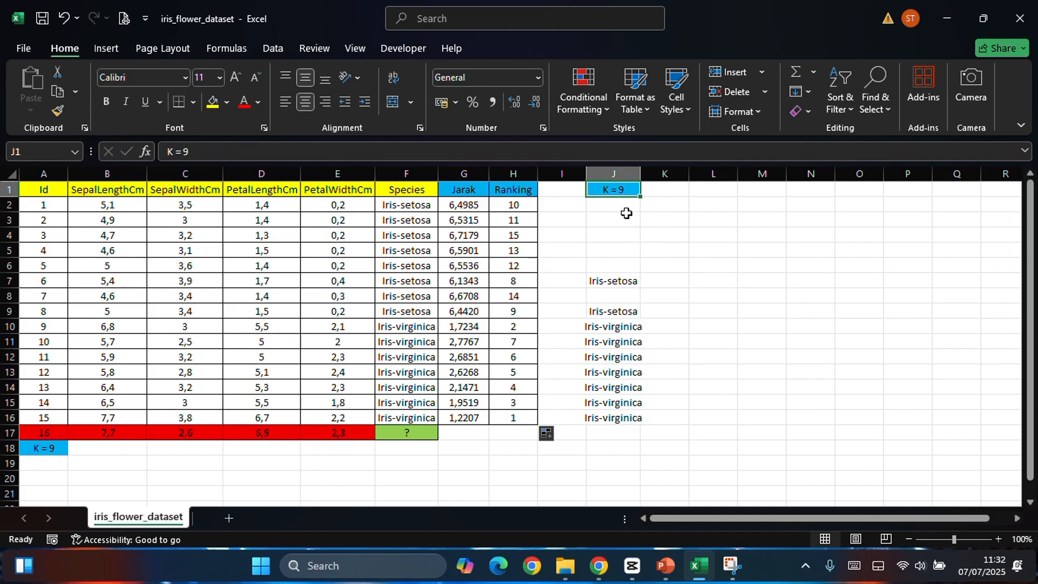
pyautogui.click(626, 214)
pyautogui.click(621, 209)
pyautogui.click(449, 148)
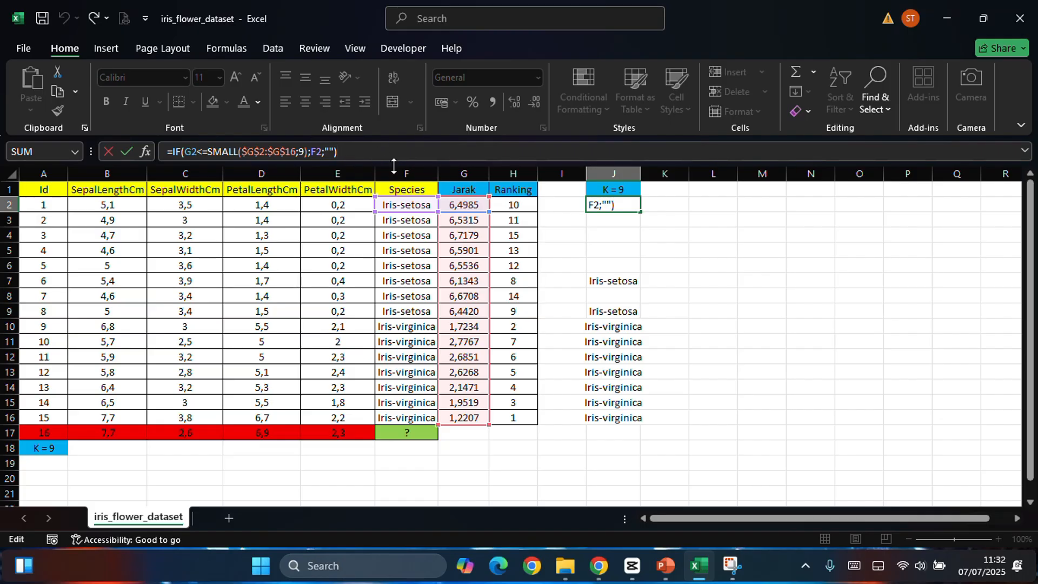
# Step: Compare the K = 9 species column with the nearest neighbors on the Hasil Perhitungan Jarak slide in PowerPoint, and return to Excel
pyautogui.hotkey('alt', 'Tab')
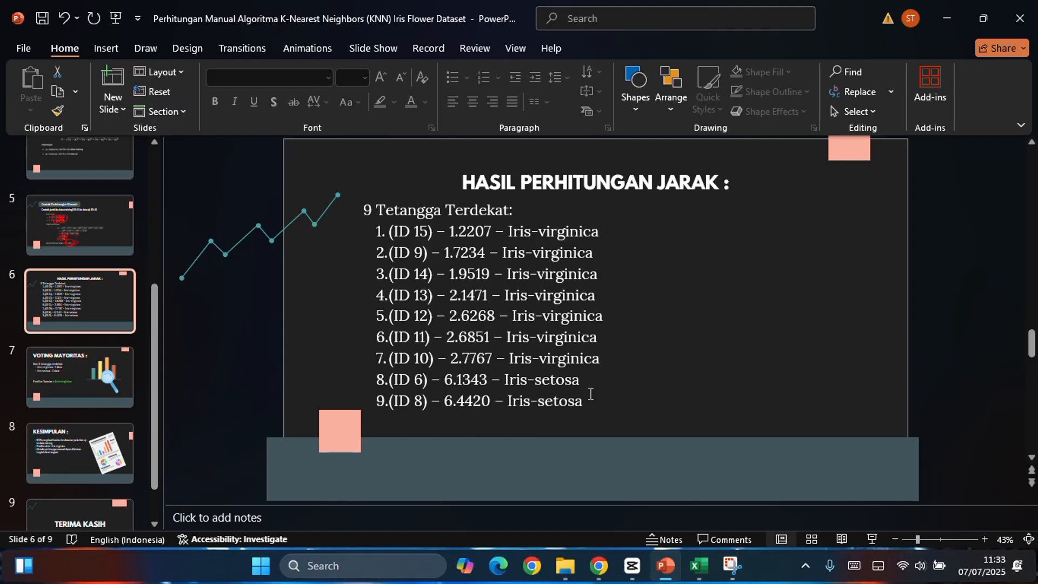
pyautogui.hotkey('alt', 'Tab')
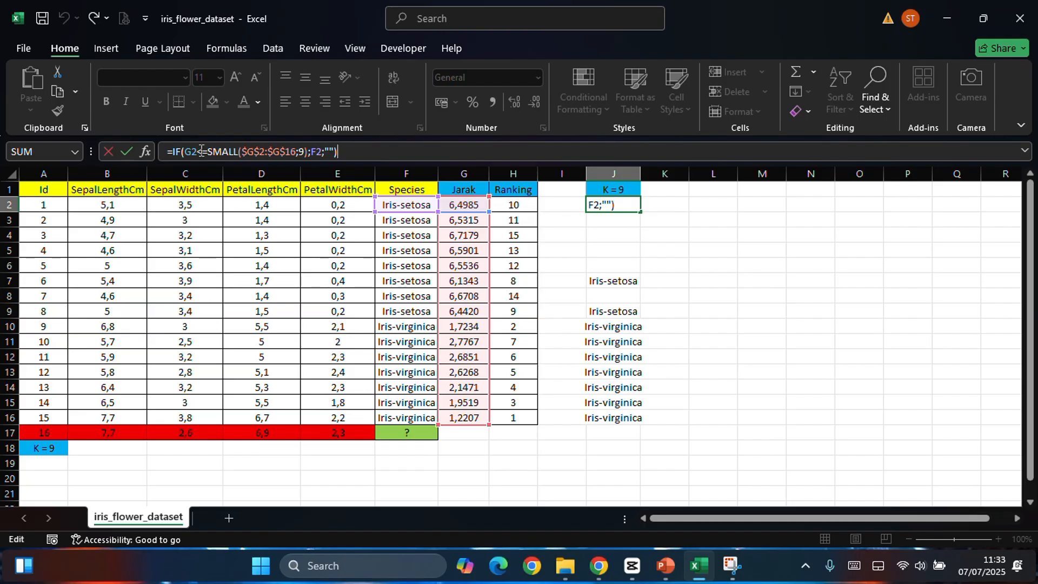
pyautogui.hotkey('alt', 'Tab')
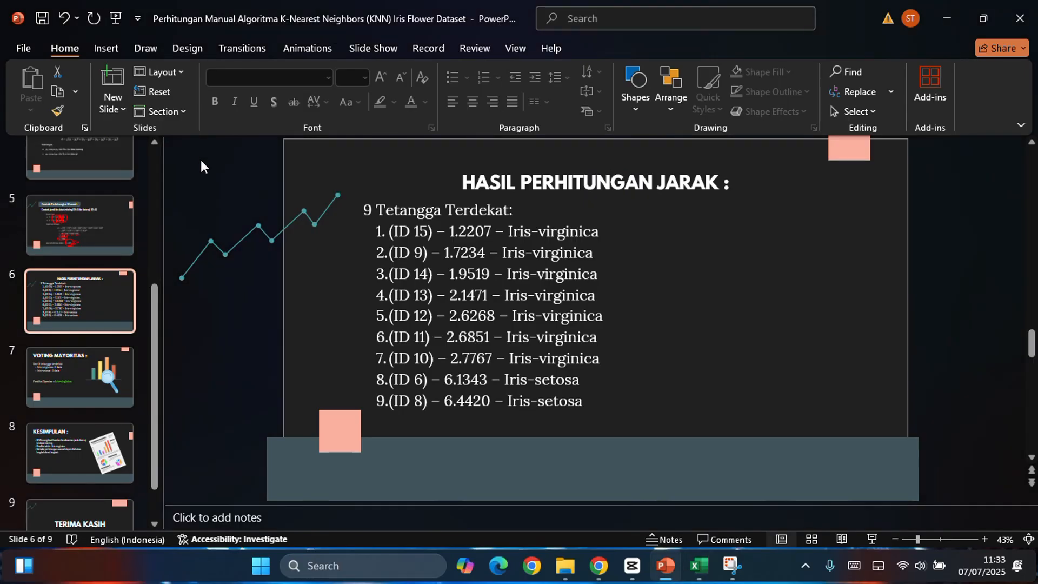
pyautogui.hotkey('alt', 'Tab')
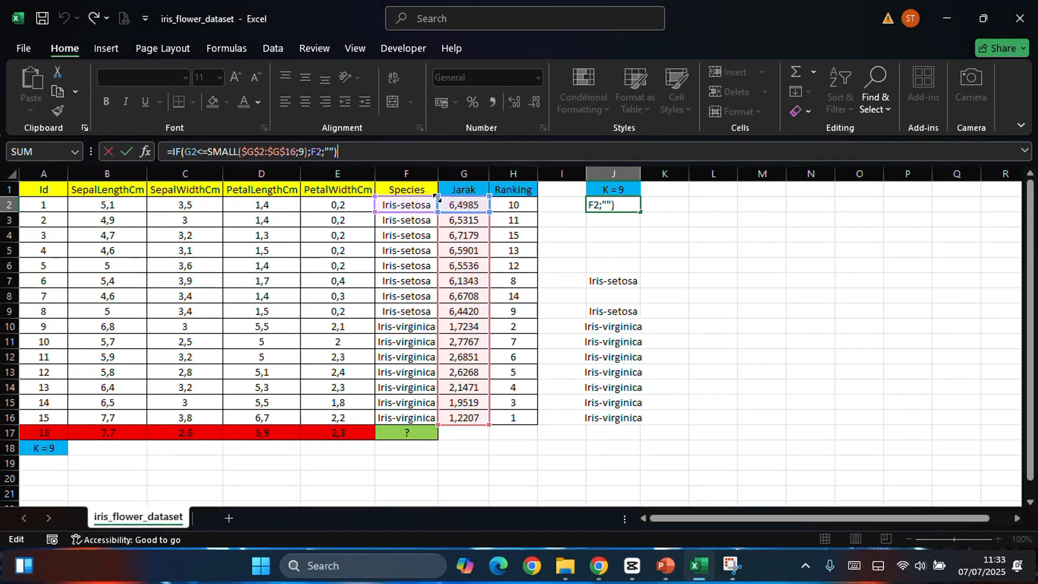
# Step: Examine the logical test in J2's IF formula: G2 compared with SMALL over $G$2:$G$16 for the 9th smallest distance
pyautogui.click(186, 153)
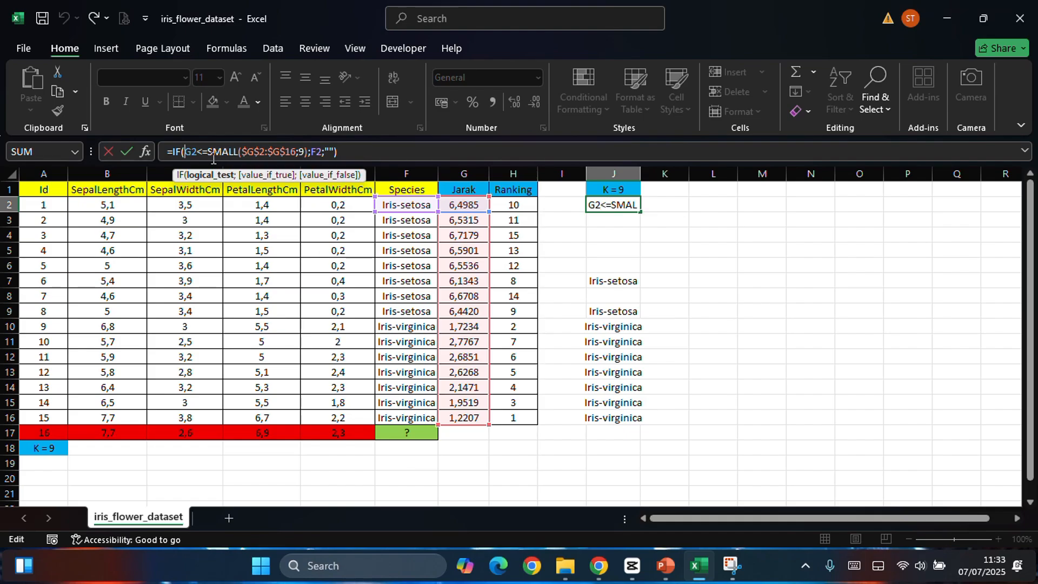
pyautogui.click(238, 152)
pyautogui.doubleClick(238, 152)
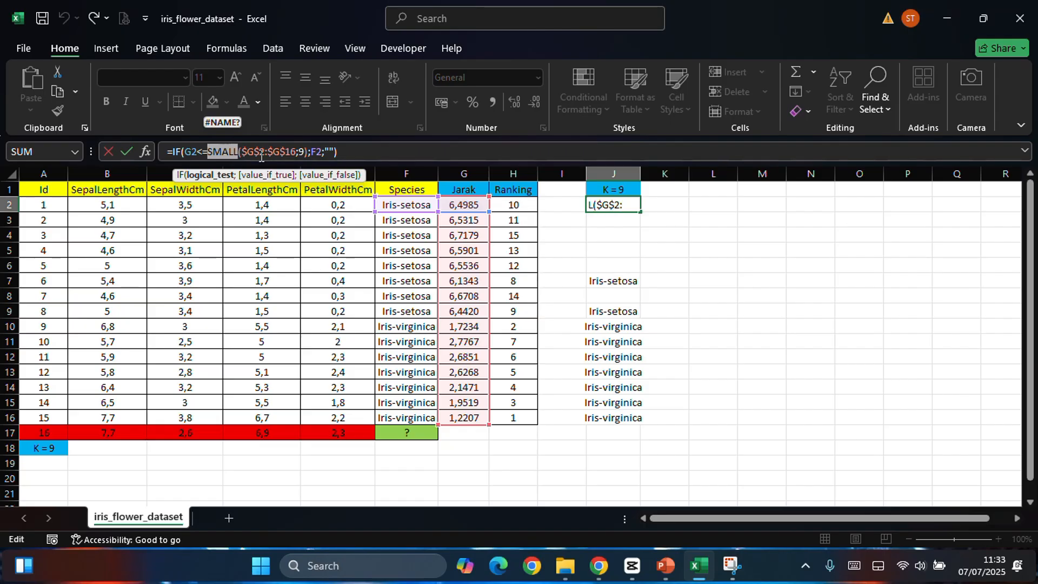
pyautogui.click(241, 152)
pyautogui.click(254, 151)
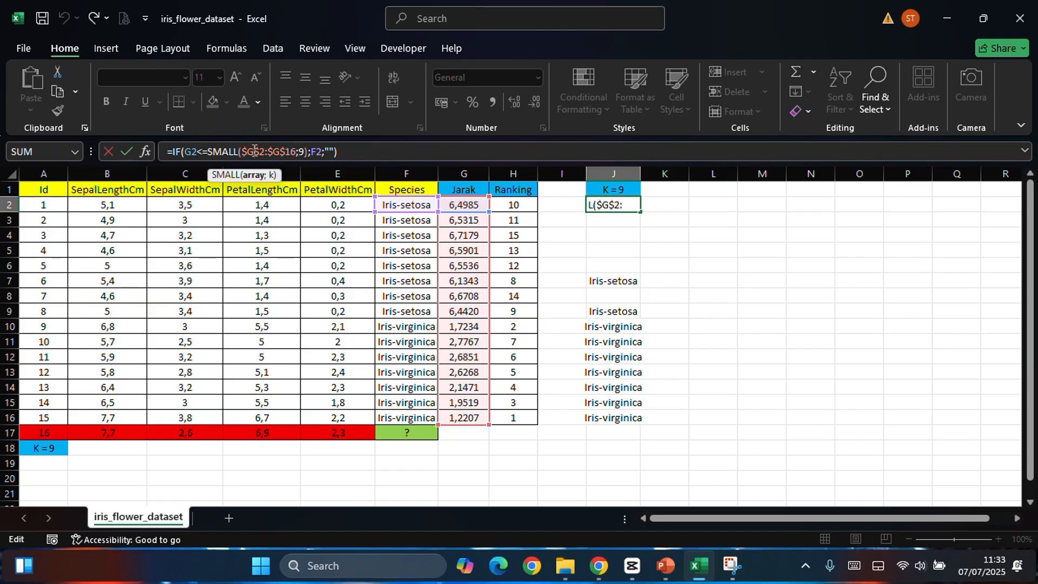
pyautogui.click(284, 152)
pyautogui.click(305, 153)
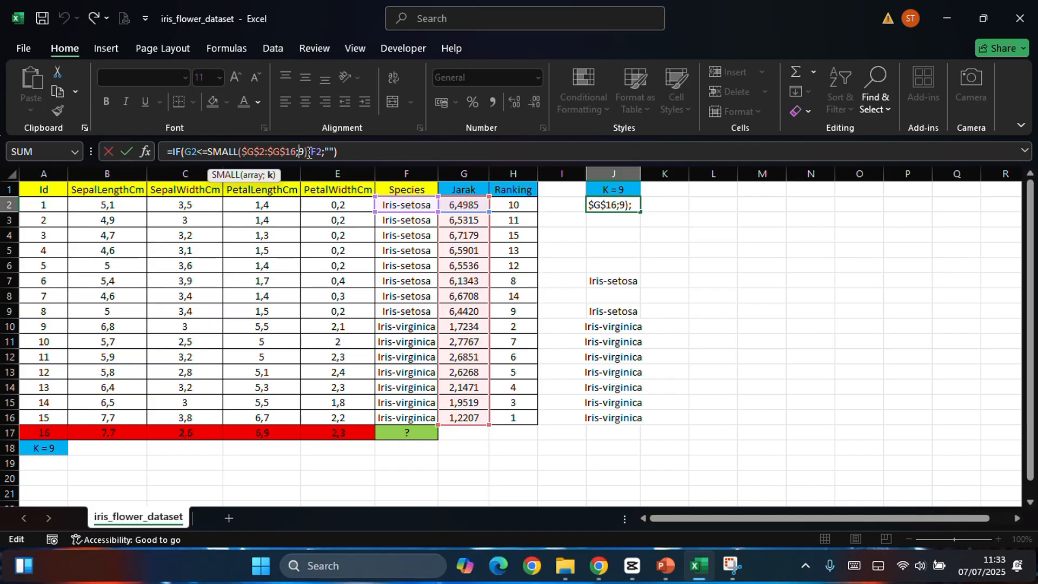
# Step: Examine the value-if-true F2 and the empty-text value-if-false in J2's IF formula, and accept the formula
pyautogui.click(316, 152)
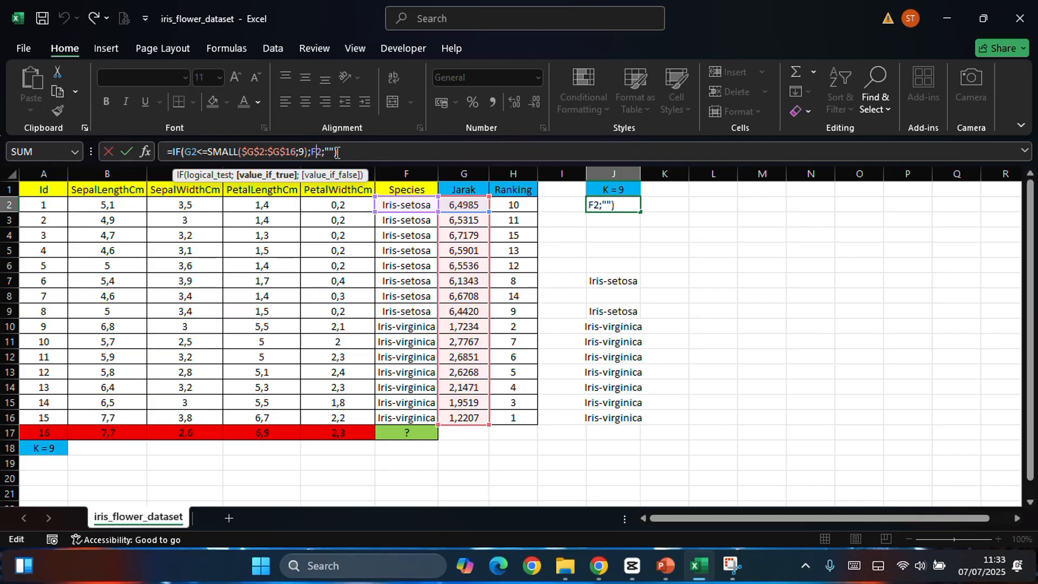
pyautogui.click(330, 152)
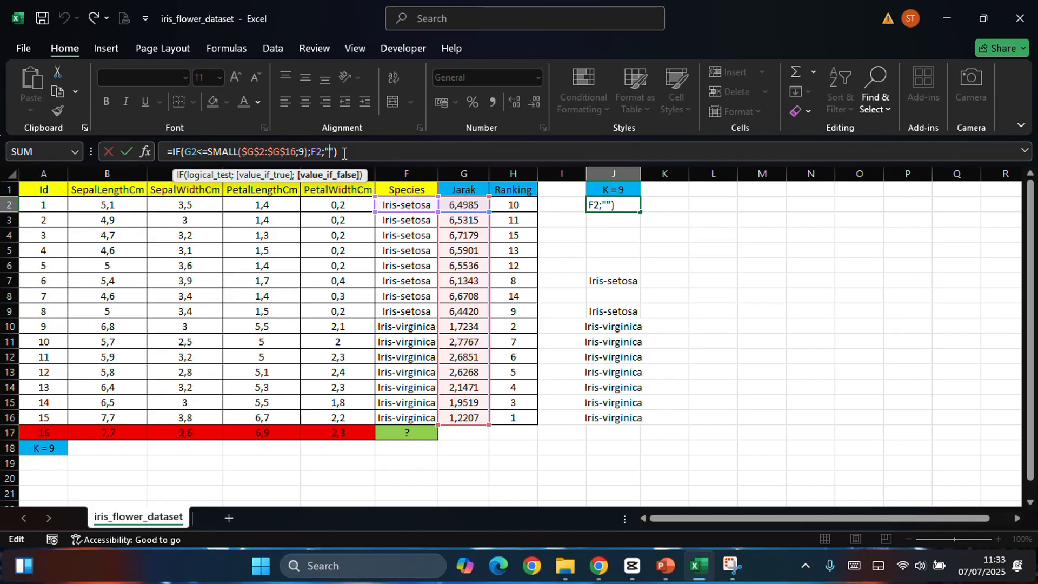
pyautogui.press('Return')
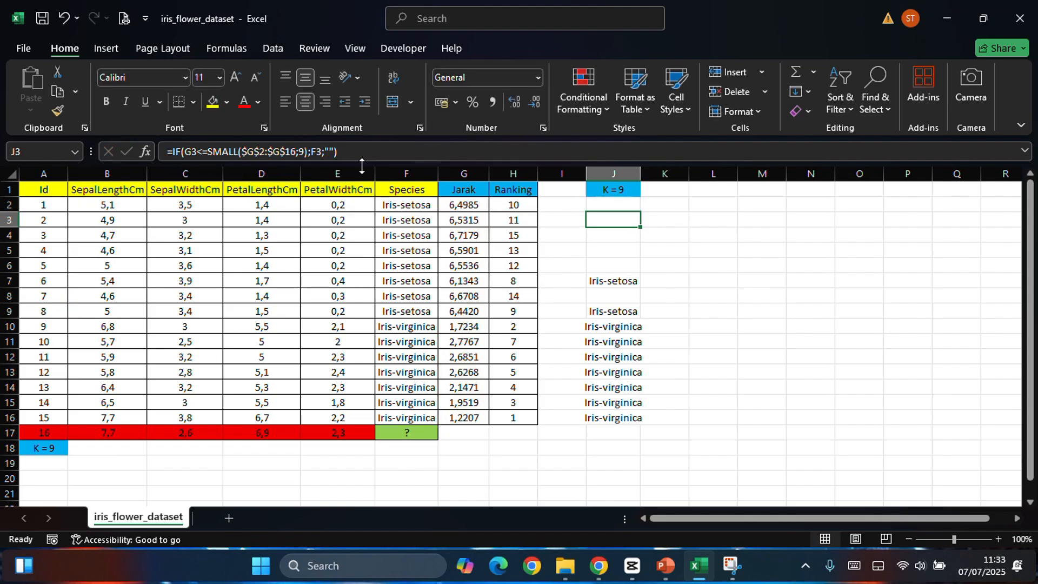
# Step: Fill the K = 9 IF formula from J2 down through J16
pyautogui.click(632, 205)
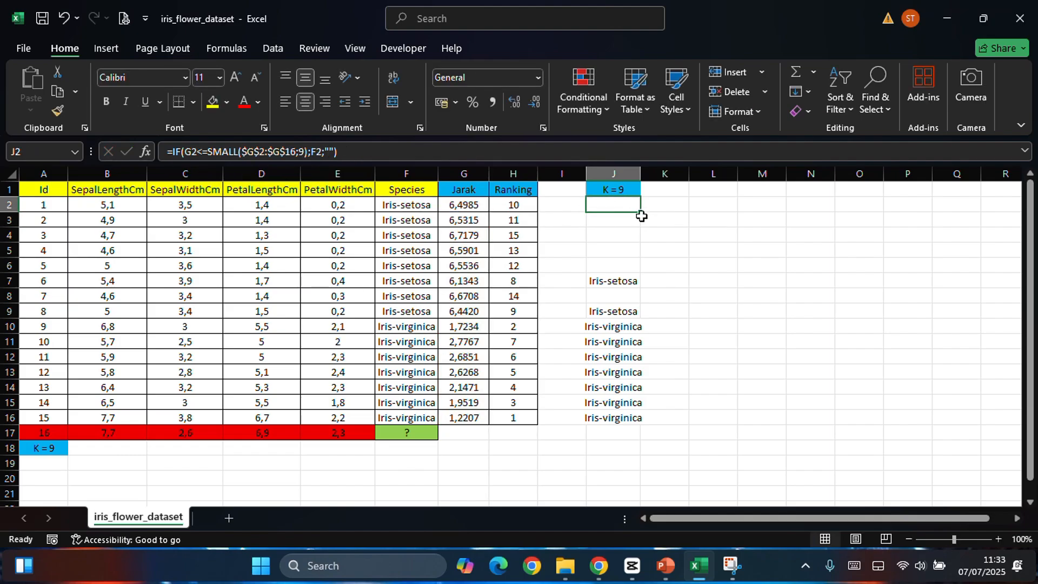
pyautogui.moveTo(640, 213); pyautogui.dragTo(616, 427)
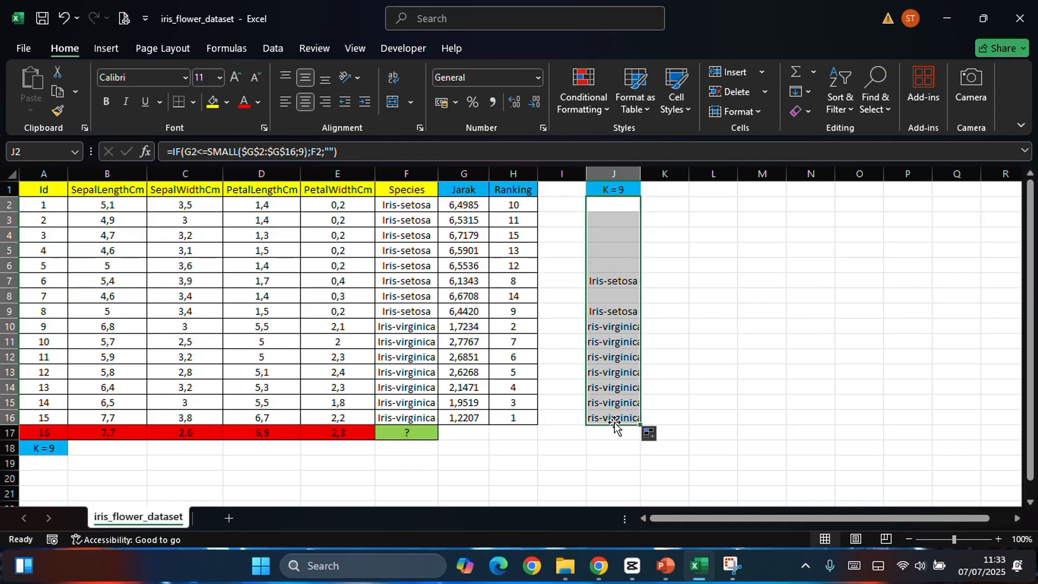
pyautogui.click(760, 342)
# Step: Inspect the blank K = 9 cells J2 to J6 and J8, and the species cell J7
pyautogui.moveTo(614, 201); pyautogui.dragTo(630, 268)
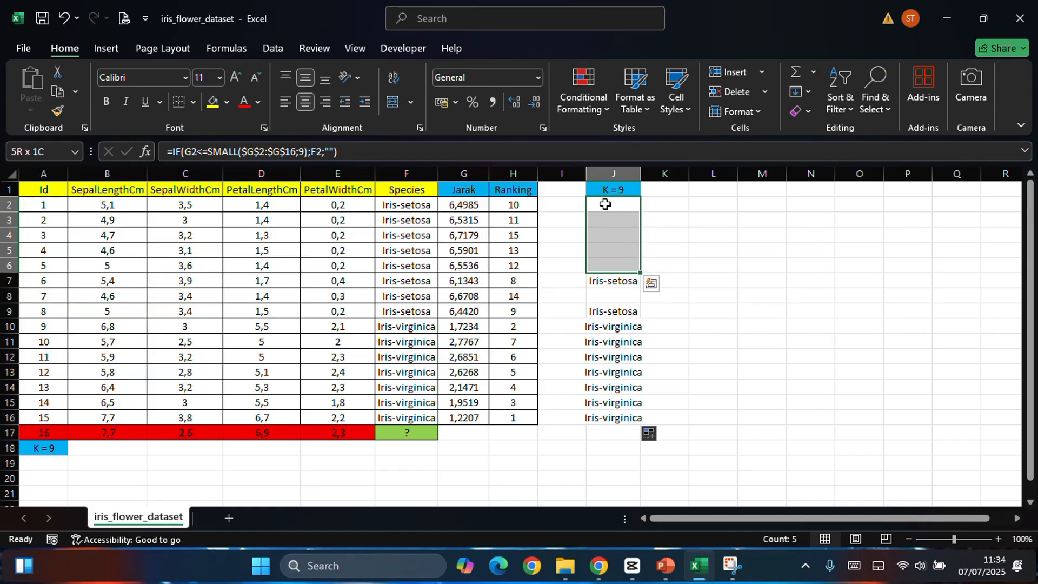
pyautogui.click(609, 220)
pyautogui.click(616, 235)
pyautogui.click(620, 251)
pyautogui.click(623, 266)
pyautogui.click(625, 297)
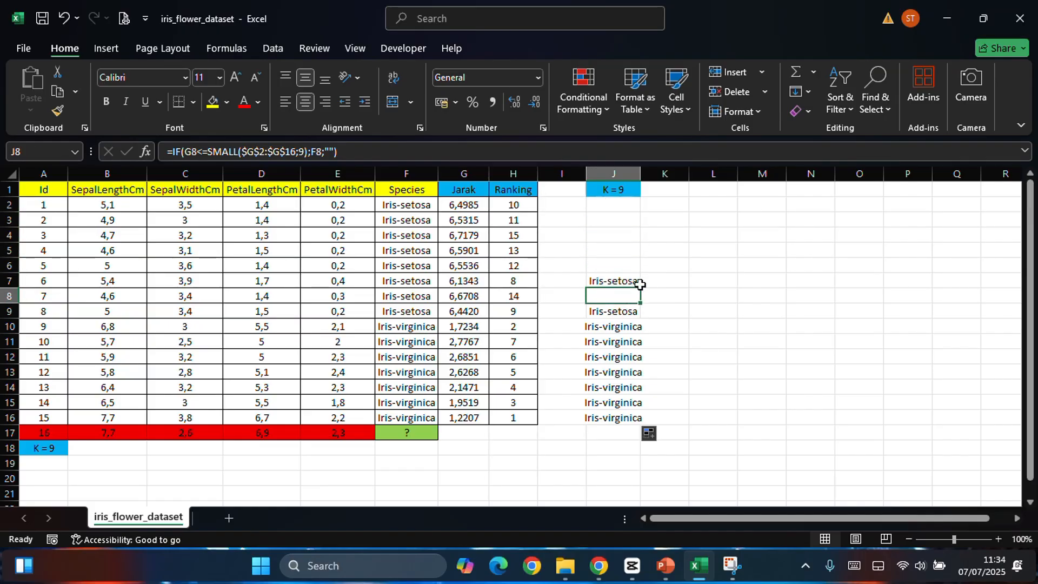
pyautogui.click(618, 278)
# Step: Go through the K = 9 formulas in J2 to J6 and J8 once more, one cell at a time
pyautogui.click(627, 235)
pyautogui.click(620, 204)
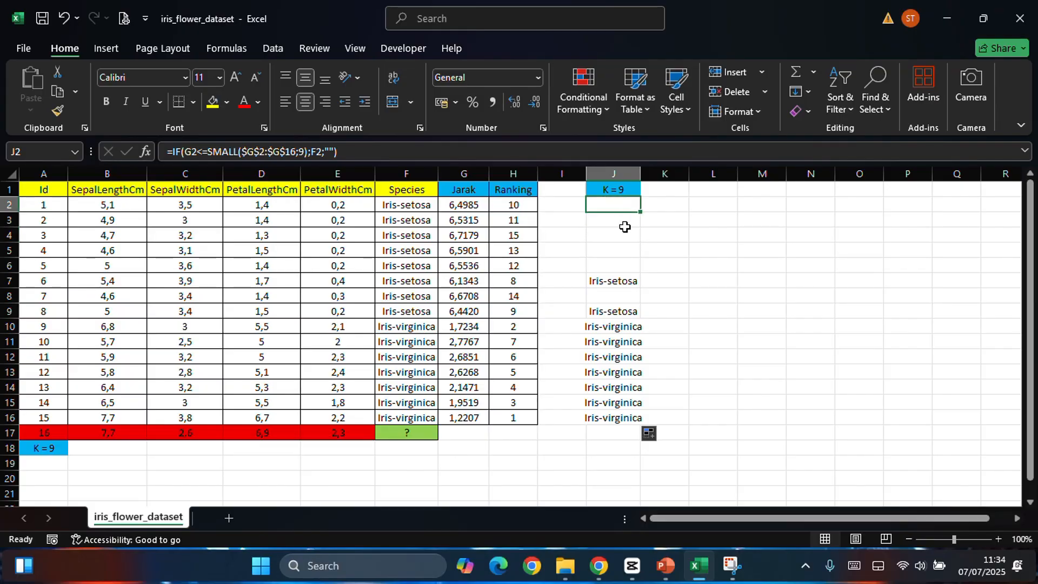
pyautogui.click(625, 227)
pyautogui.click(625, 237)
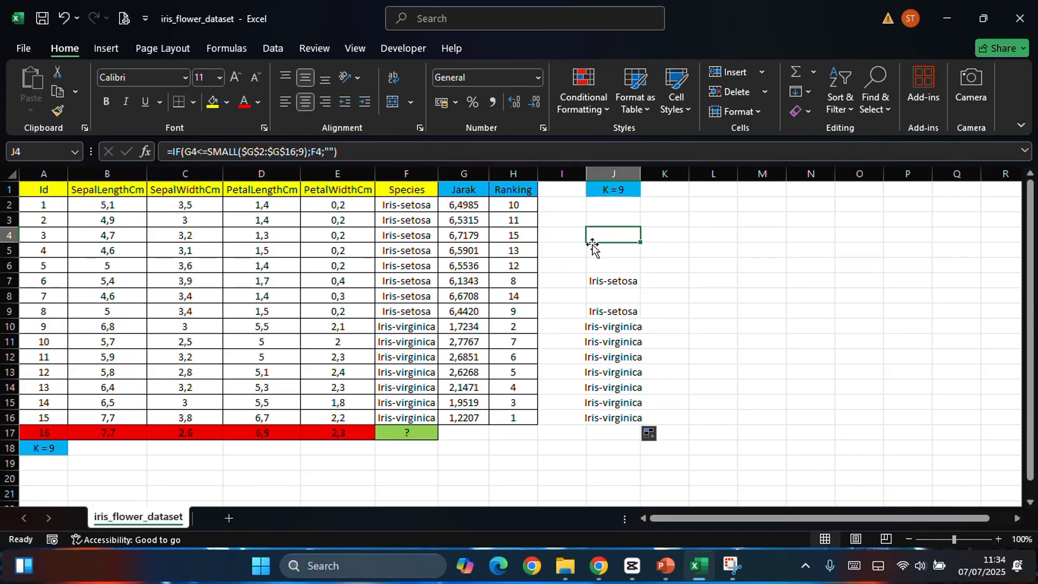
pyautogui.click(603, 201)
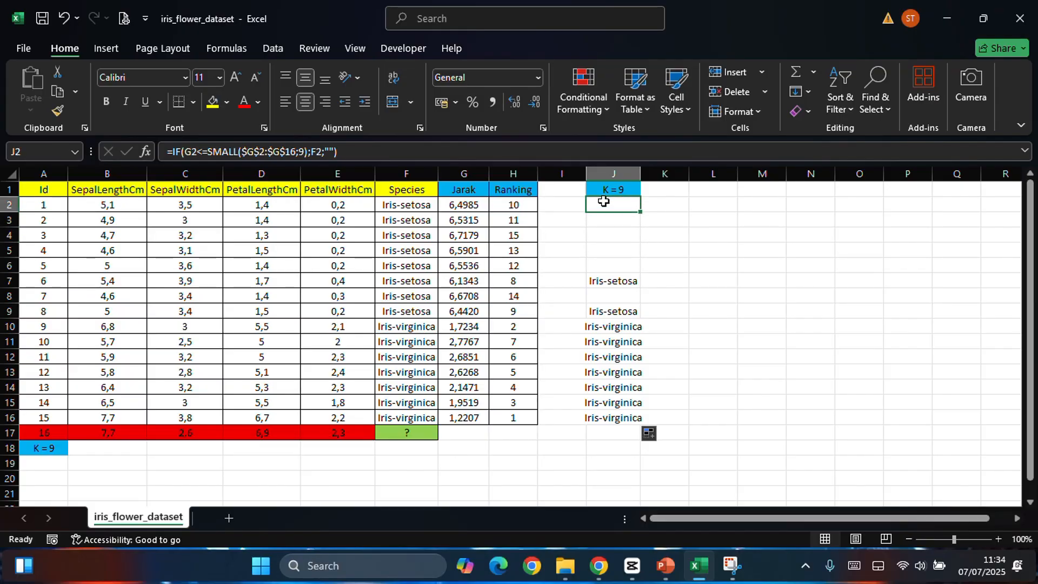
pyautogui.click(602, 220)
pyautogui.click(604, 240)
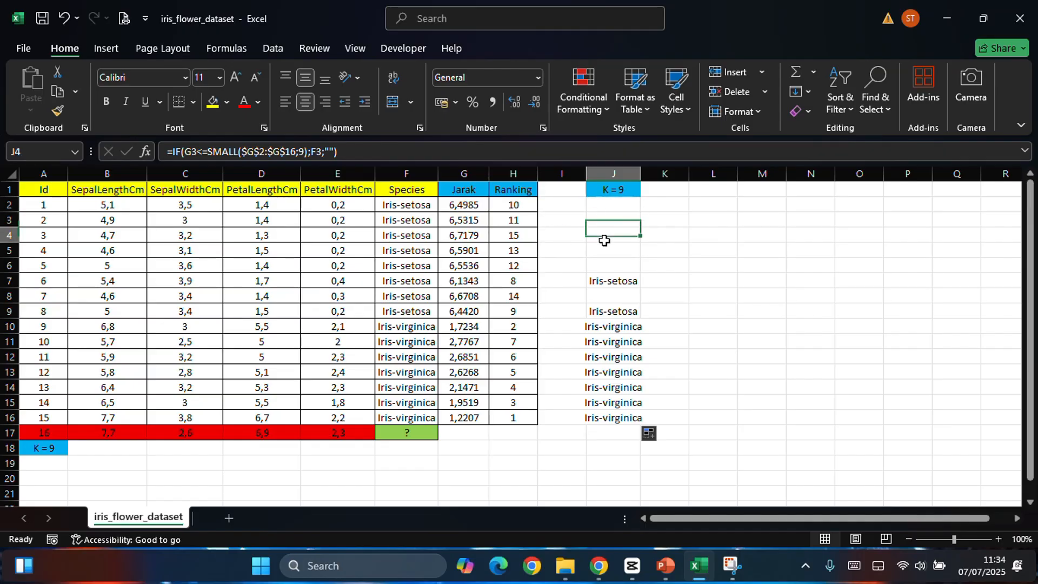
pyautogui.click(614, 251)
pyautogui.click(620, 264)
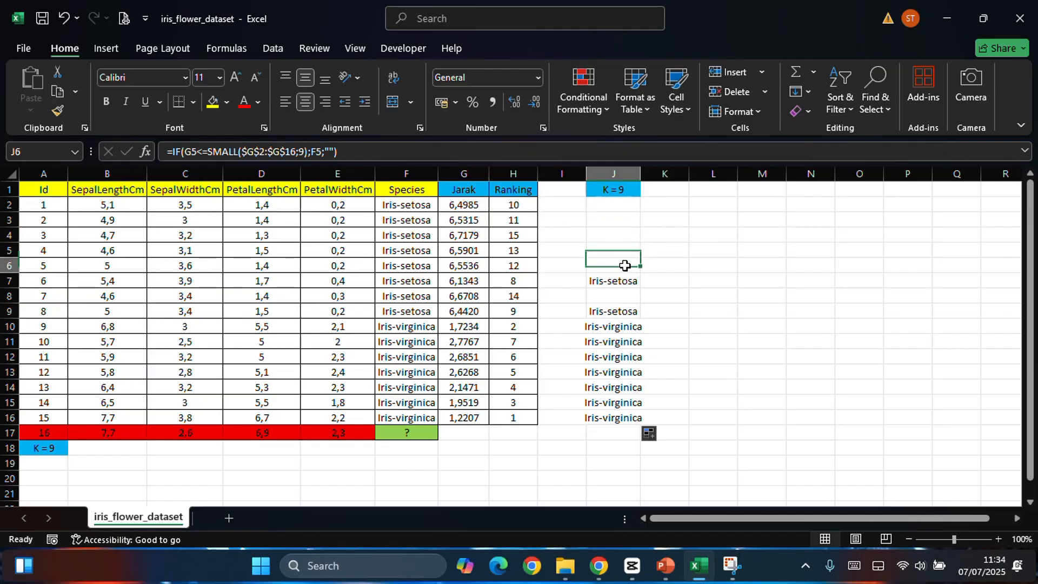
pyautogui.click(615, 298)
pyautogui.click(681, 251)
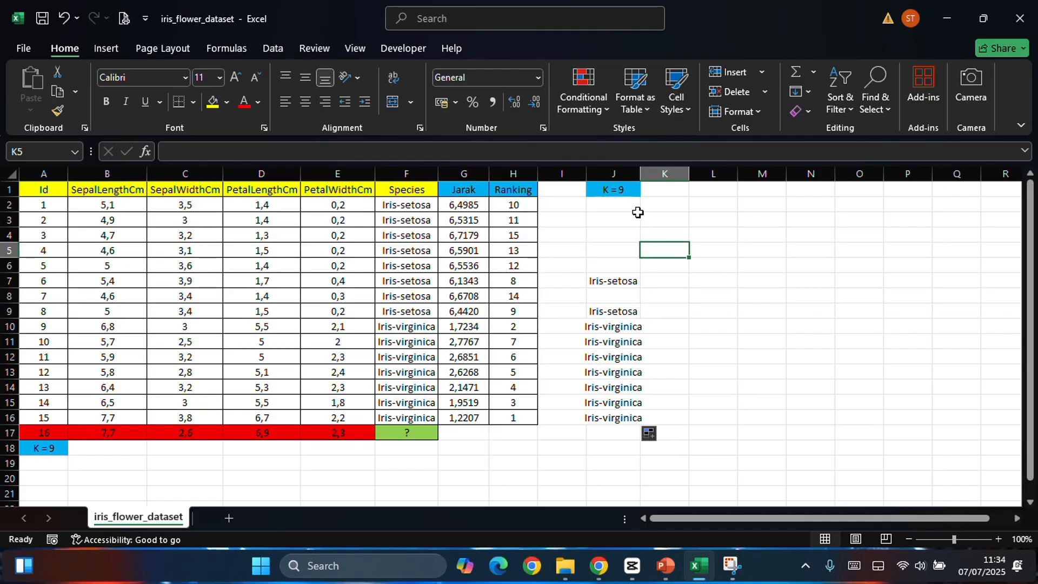
# Step: Review the K = 9 species results across J7:J16, checking the individual cells down to J16
pyautogui.click(629, 276)
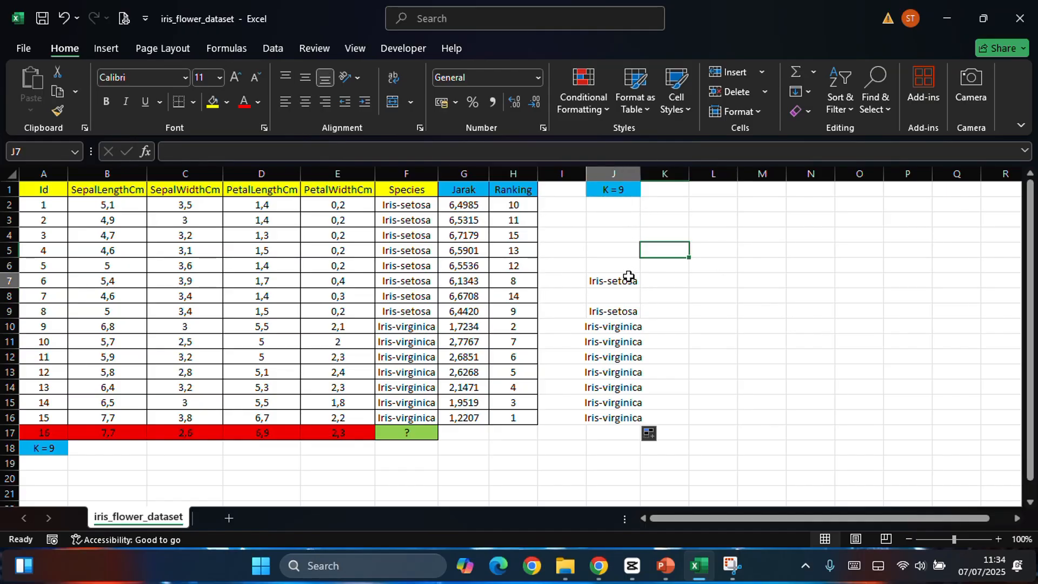
pyautogui.moveTo(628, 276); pyautogui.dragTo(616, 418)
pyautogui.click(713, 295)
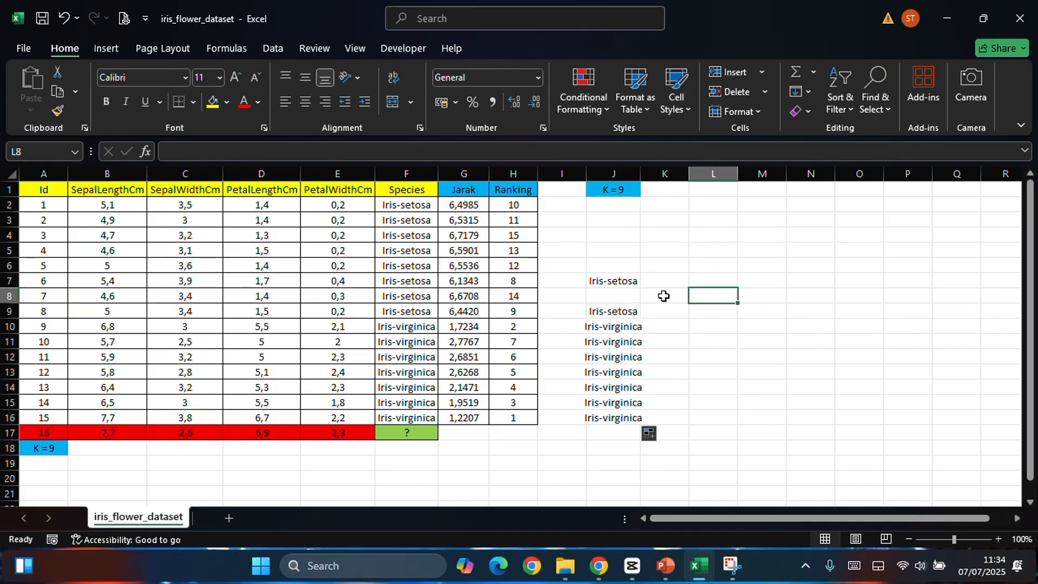
pyautogui.click(617, 296)
pyautogui.click(617, 311)
pyautogui.click(616, 341)
pyautogui.click(614, 358)
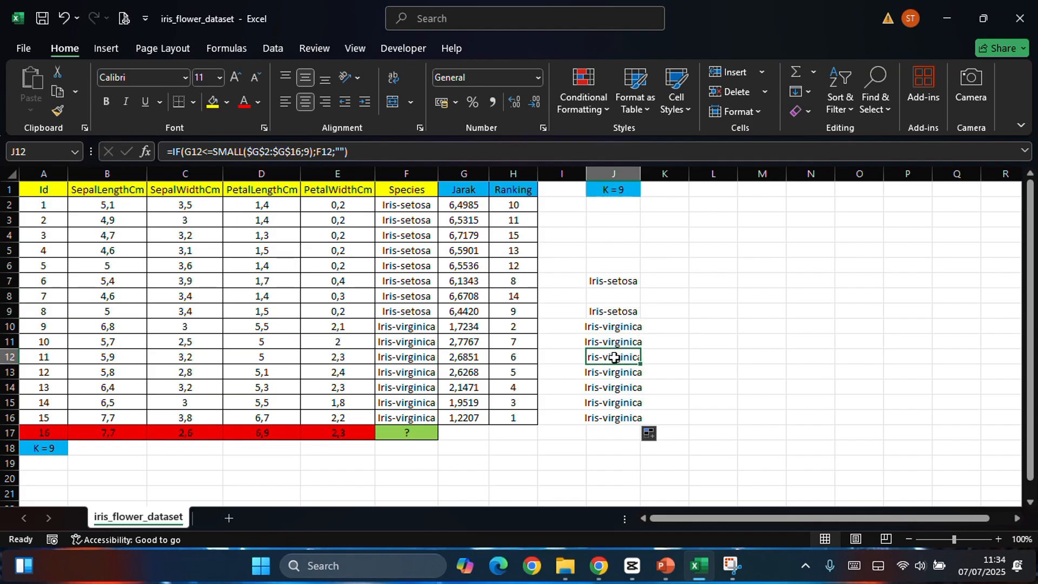
pyautogui.click(615, 371)
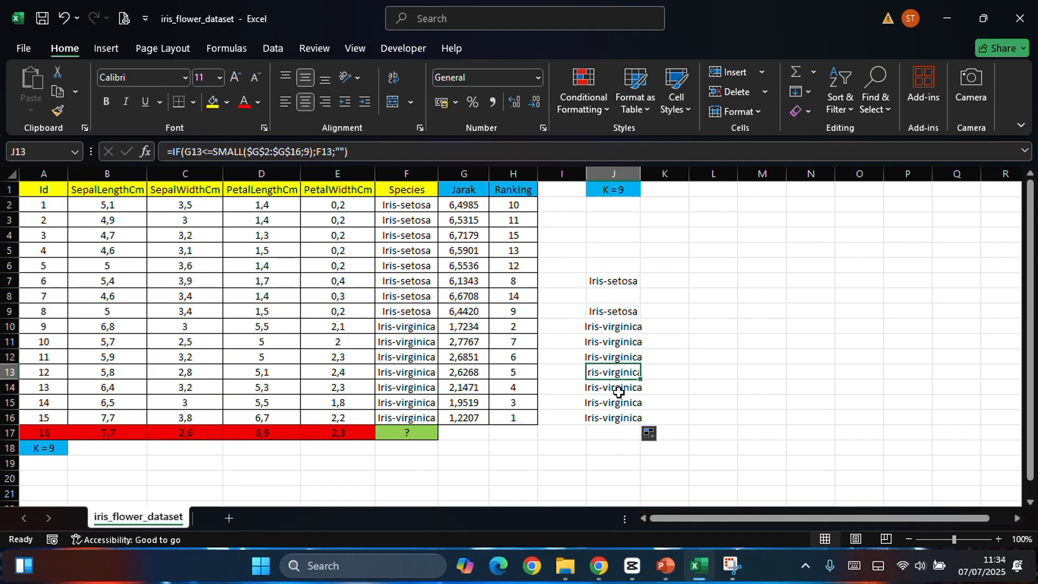
pyautogui.click(619, 389)
pyautogui.click(619, 404)
pyautogui.click(619, 419)
pyautogui.click(730, 324)
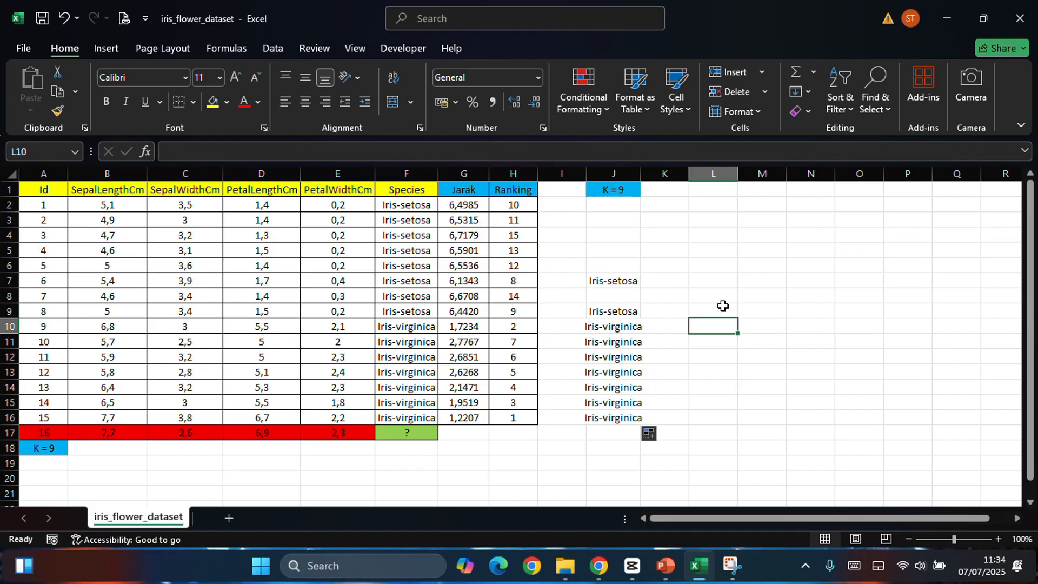
# Step: Compare the Iris-setosa cells J7 and J9 with the Iris-virginica cells in J10:J16
pyautogui.click(616, 279)
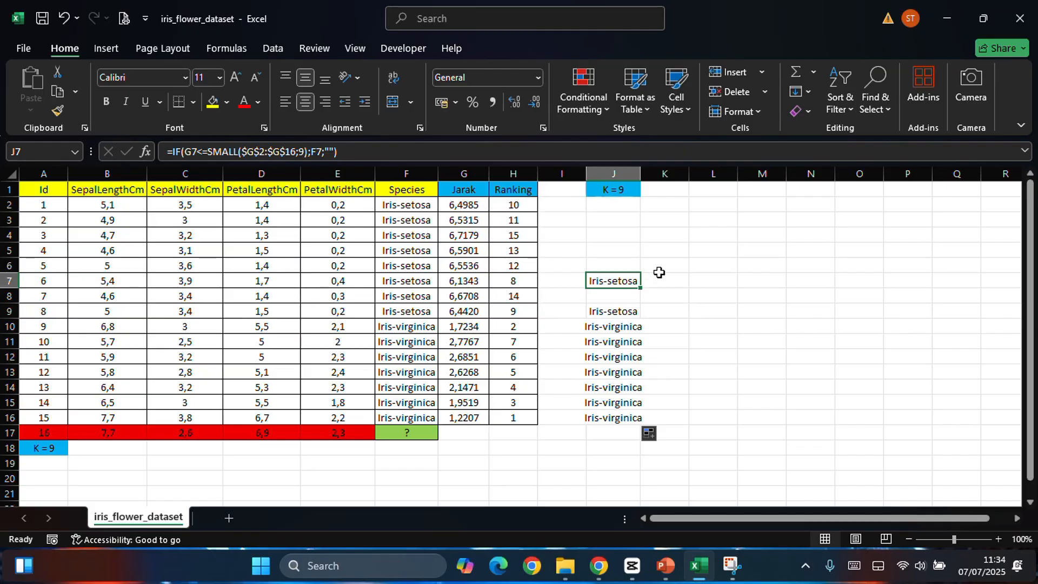
pyautogui.click(598, 309)
pyautogui.click(620, 330)
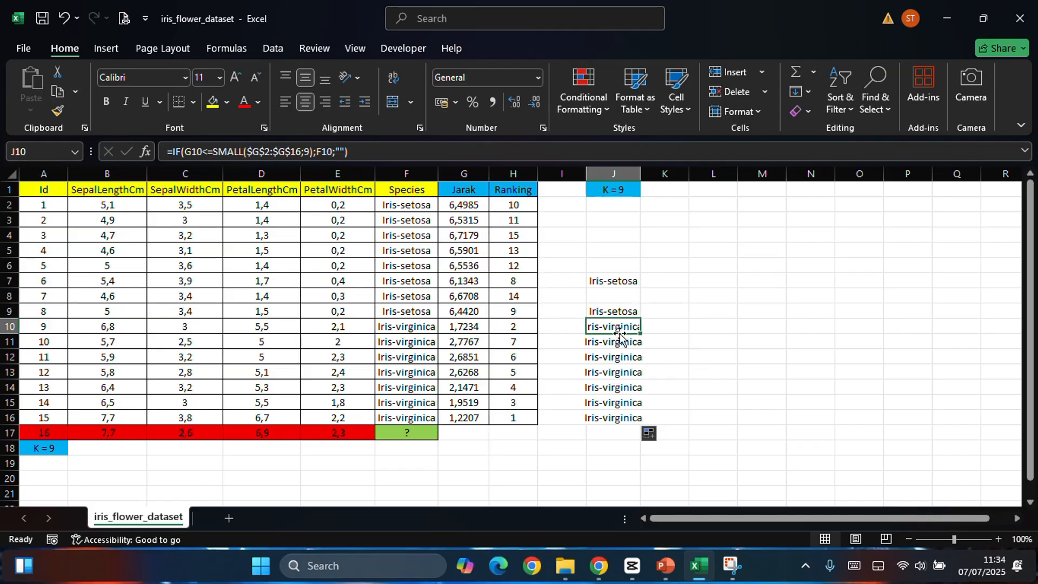
pyautogui.click(613, 372)
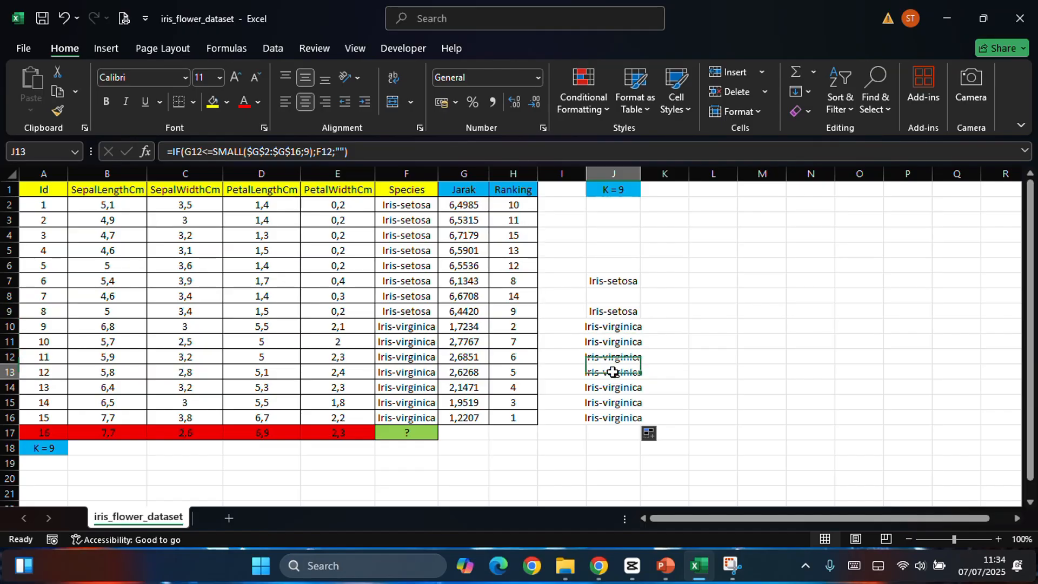
pyautogui.click(613, 387)
pyautogui.click(614, 403)
pyautogui.click(614, 417)
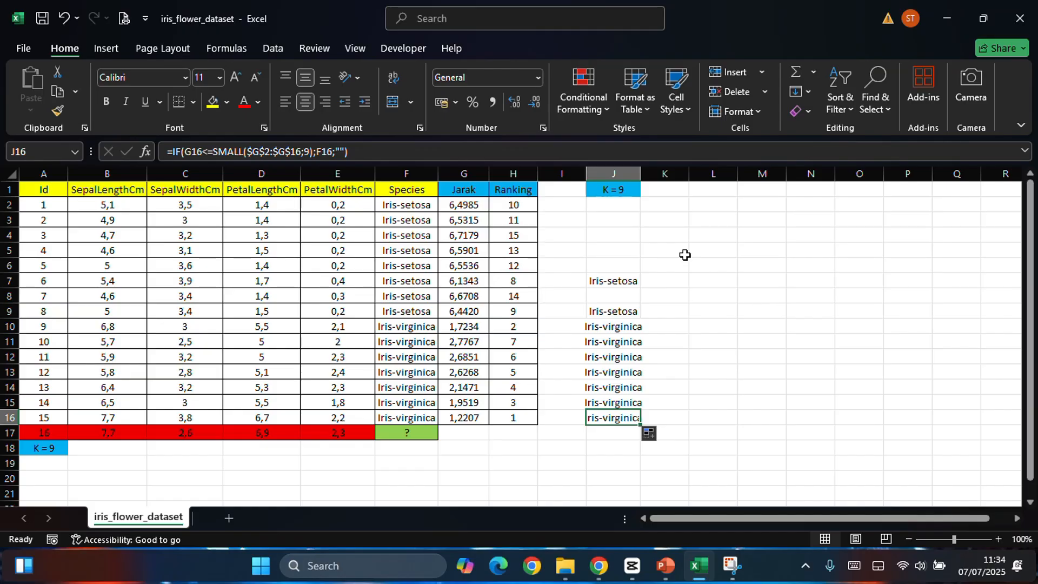
# Step: Relate the K = 9 column's first cell J2 to record 16 in A17, the Species header and the unknown species cell F17
pyautogui.click(610, 208)
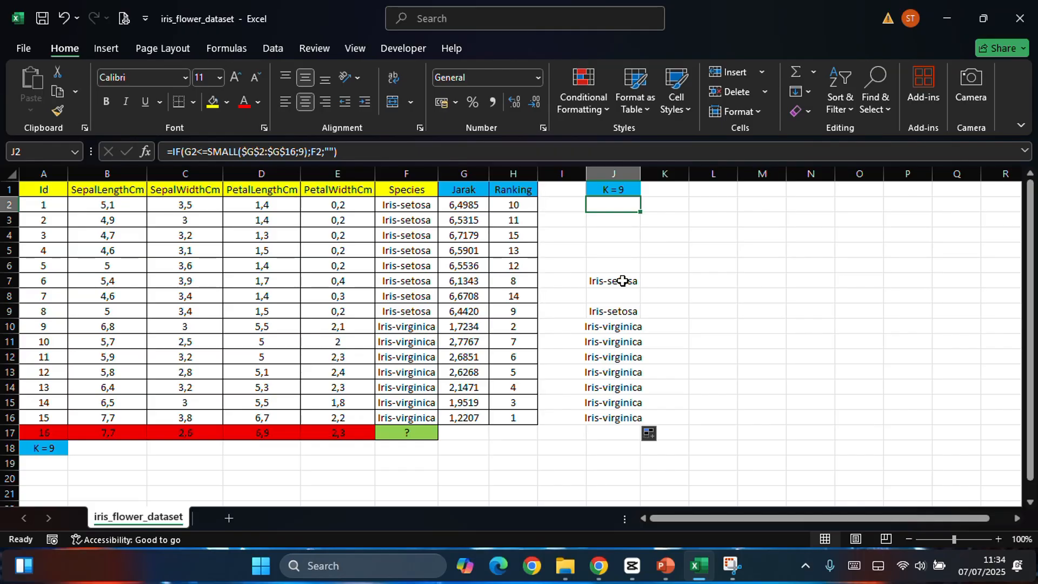
pyautogui.click(32, 432)
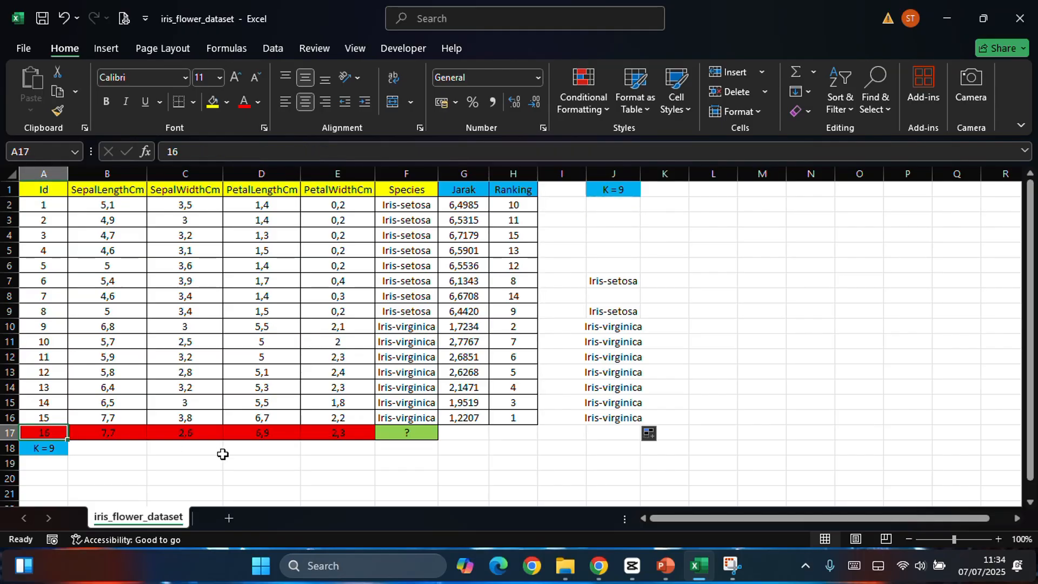
pyautogui.click(431, 191)
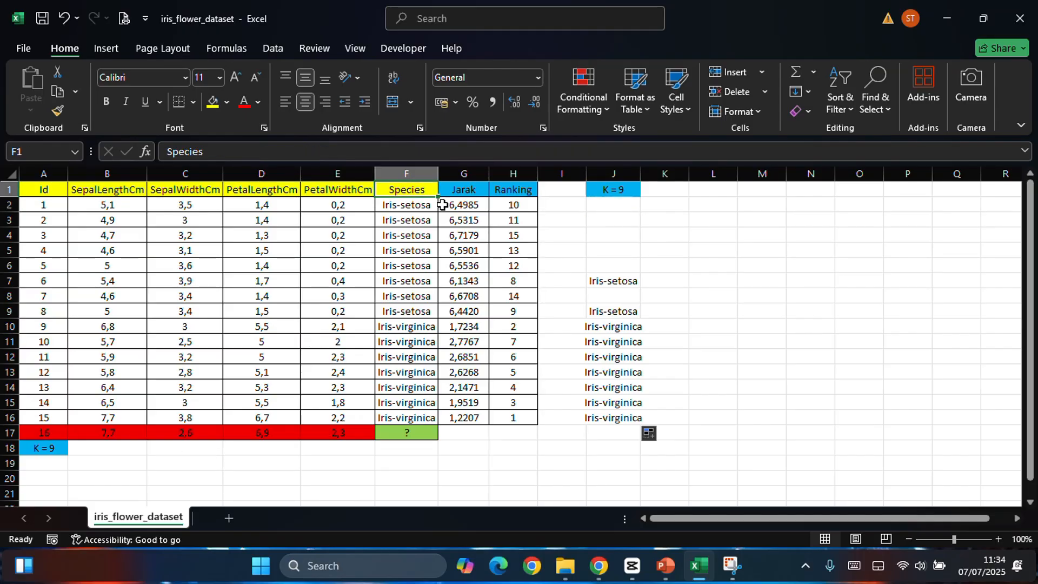
pyautogui.click(429, 433)
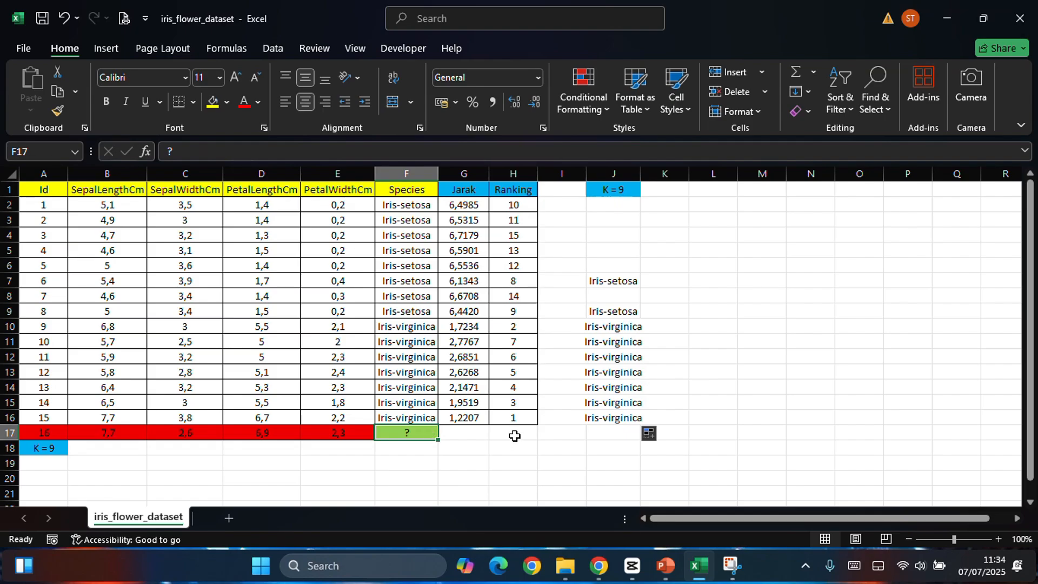
# Step: Switch to PowerPoint, review the Hasil Perhitungan Jarak and Voting Mayoritas slides, and return to Excel
pyautogui.hotkey('alt', 'Tab')
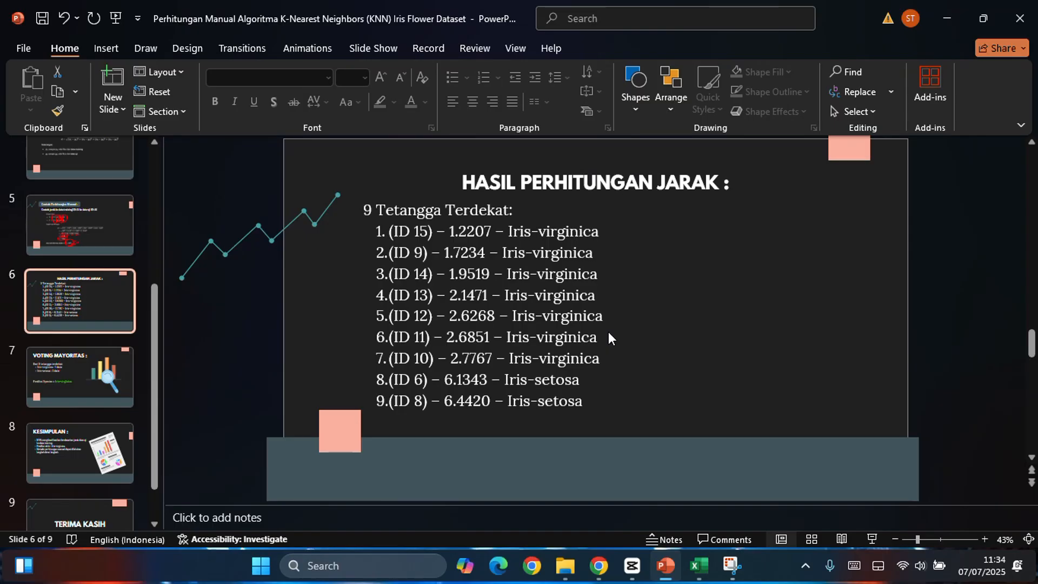
pyautogui.press('pagedown')
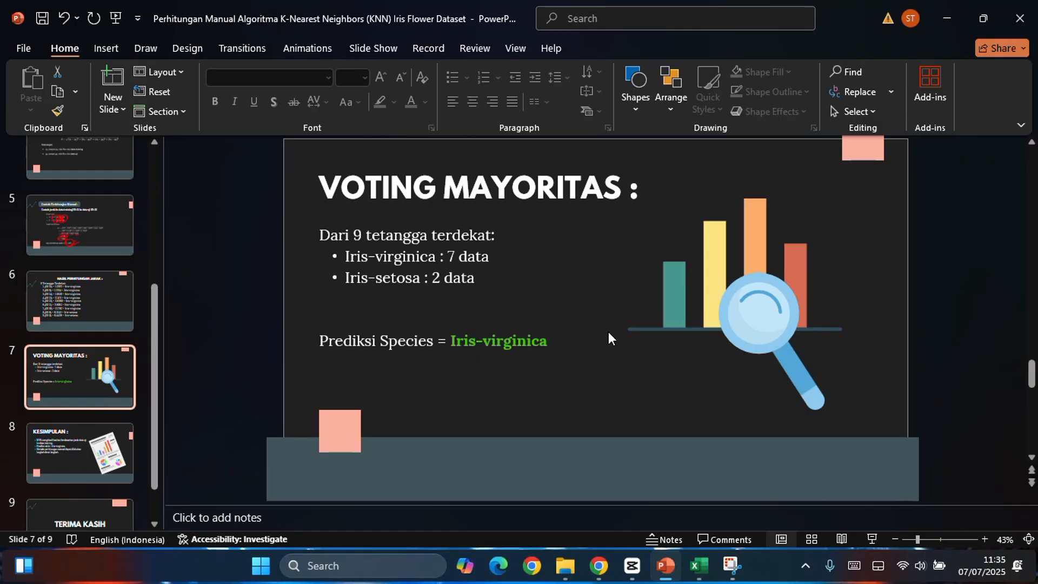
pyautogui.hotkey('alt', 'Tab')
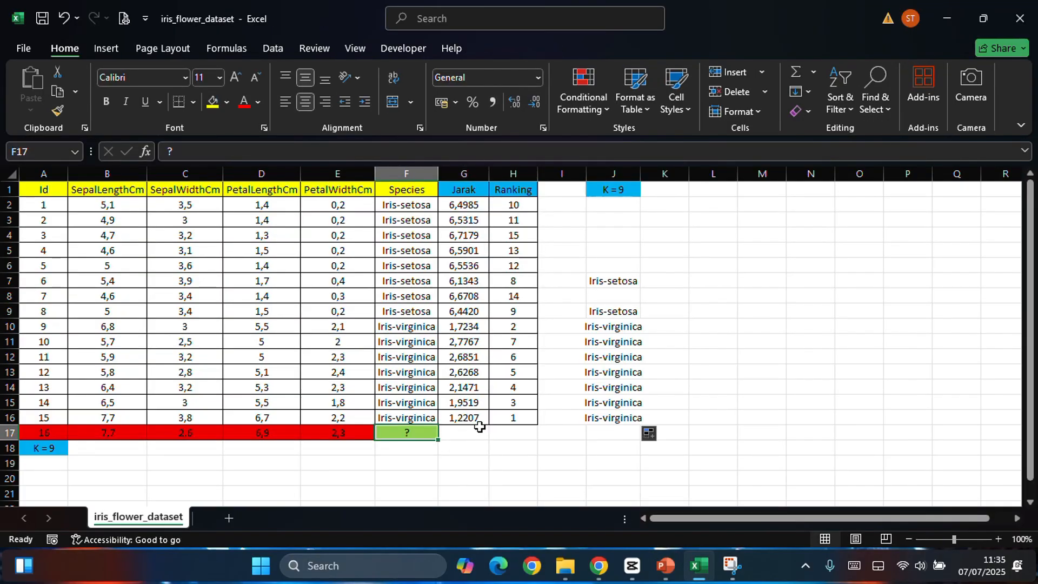
# Step: Copy the species Iris-virginica from F16 into record 16's species cell F17
pyautogui.click(418, 417)
pyautogui.hotkey('ctrl', 'c')
pyautogui.click(414, 433)
pyautogui.hotkey('ctrl', 'v')
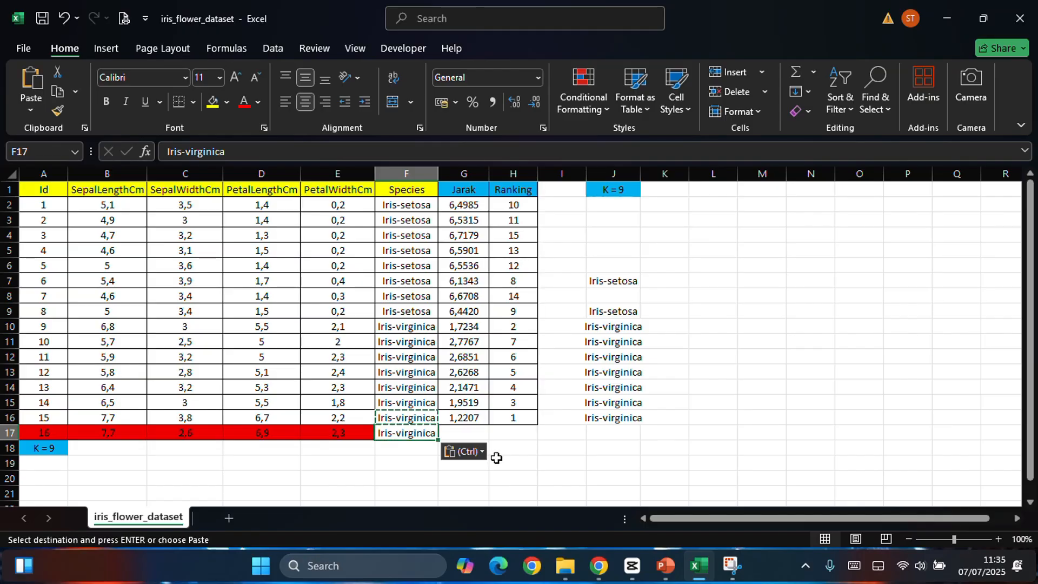
# Step: Fill record 16's species cell F17 with light green
pyautogui.click(227, 102)
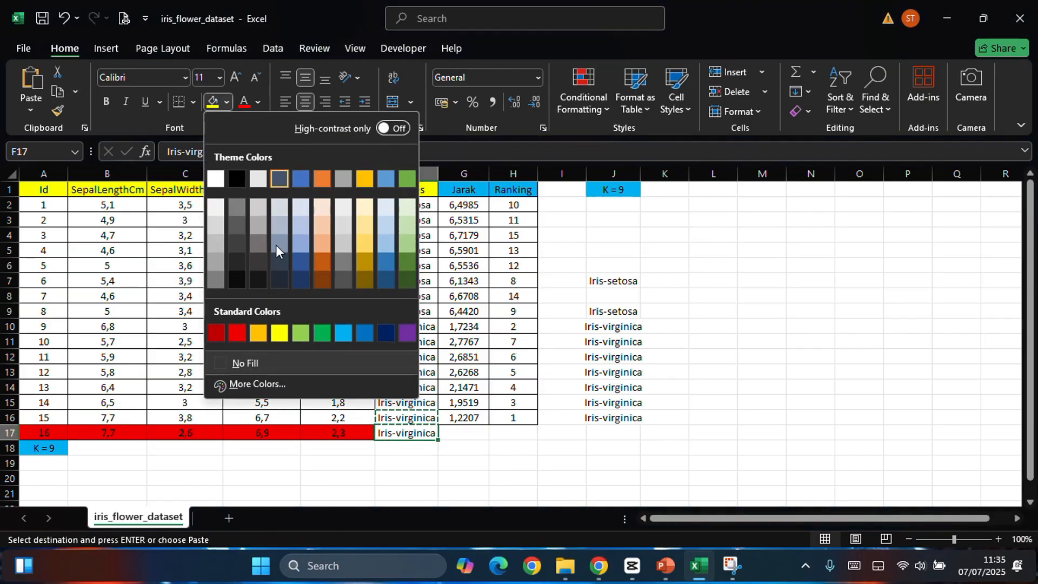
pyautogui.click(302, 335)
pyautogui.click(745, 331)
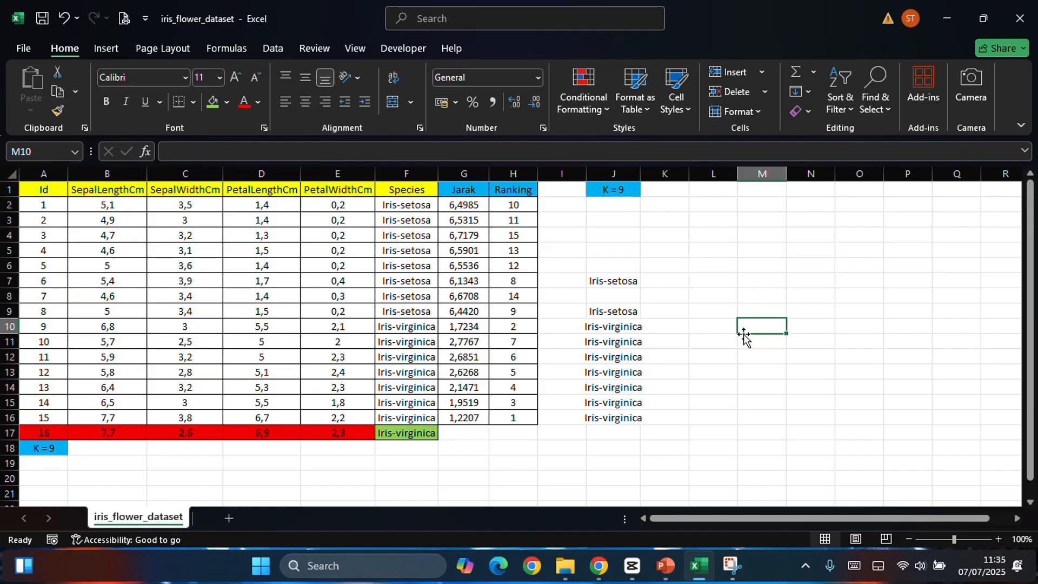
# Step: Switch to PowerPoint, review the Voting Mayoritas, Kesimpulan and Terima Kasih slides, and minimize the PowerPoint and Excel windows
pyautogui.hotkey('alt', 'Tab')
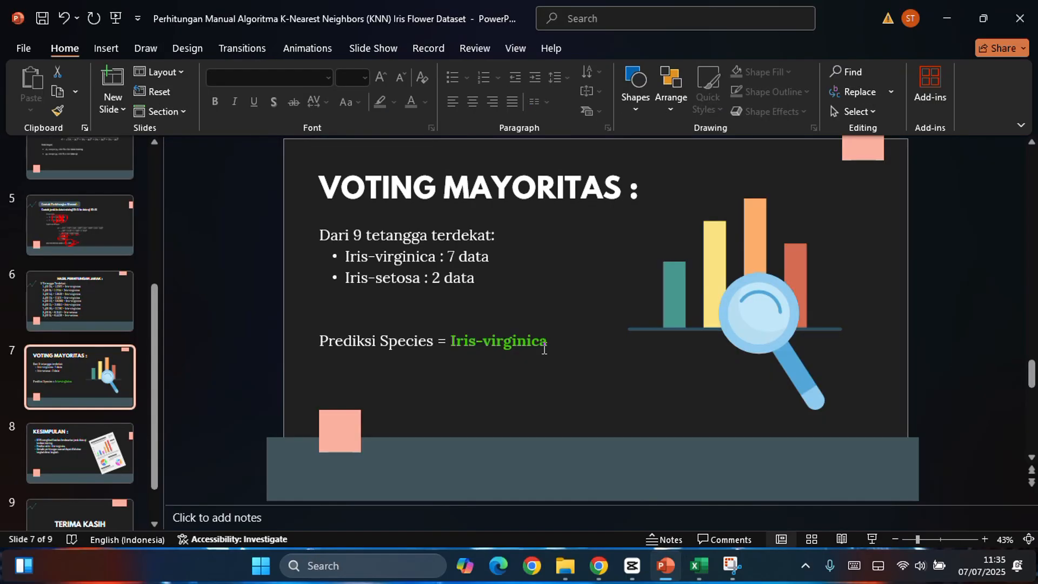
pyautogui.press('Down')
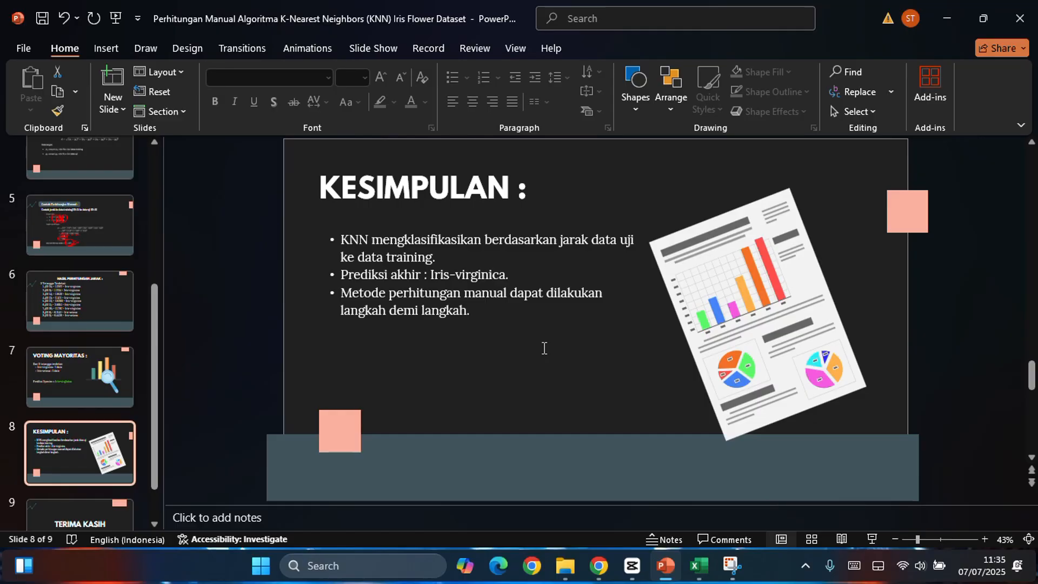
pyautogui.scroll(-1, 544, 348)
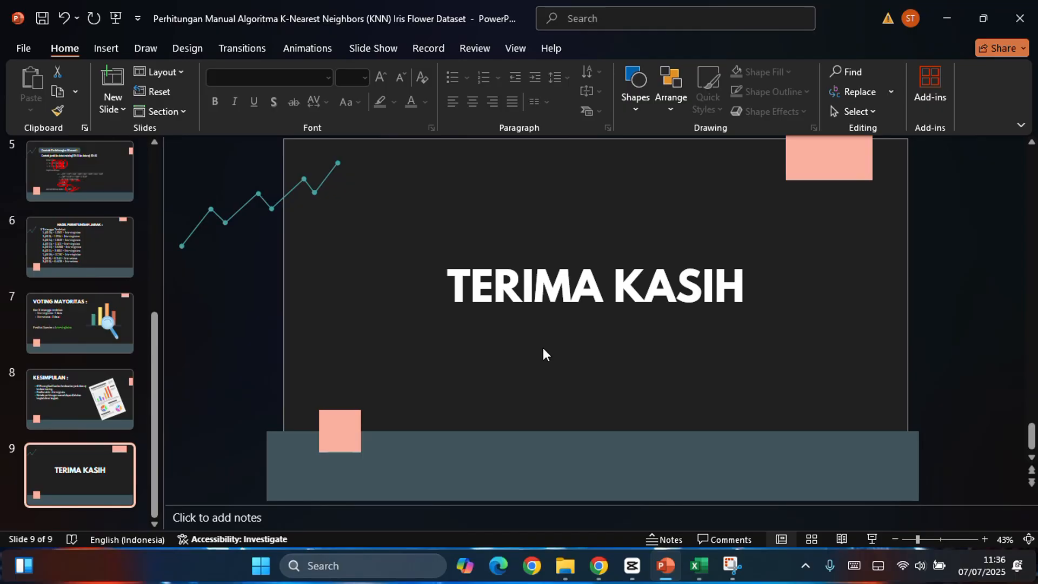
pyautogui.click(949, 13)
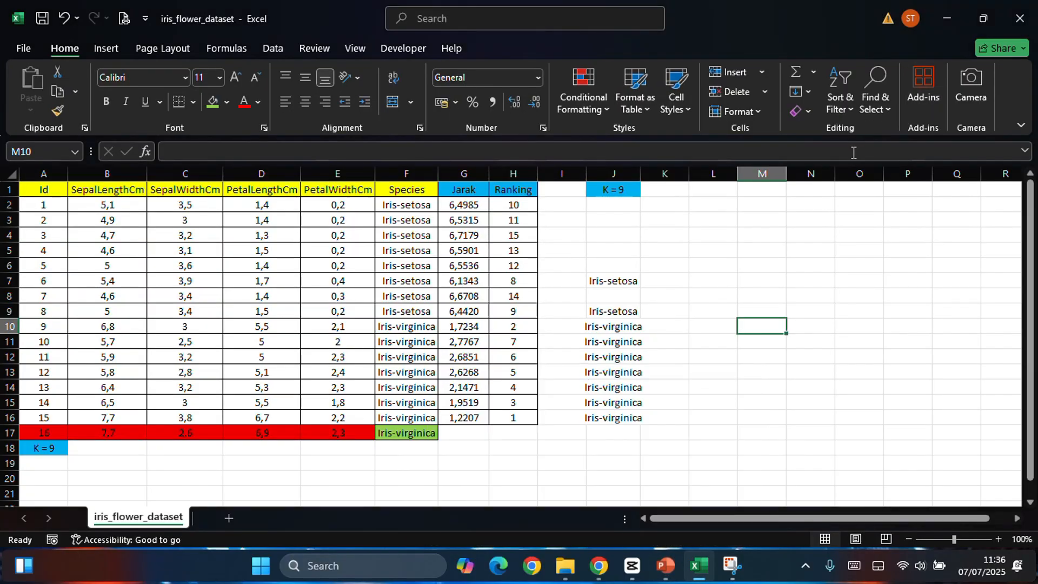
pyautogui.click(955, 22)
# Step: Open the iris_flower_dataset CSV from the PERTEMUAN 13 folder in Excel, examine its training records, and close it
pyautogui.click(954, 18)
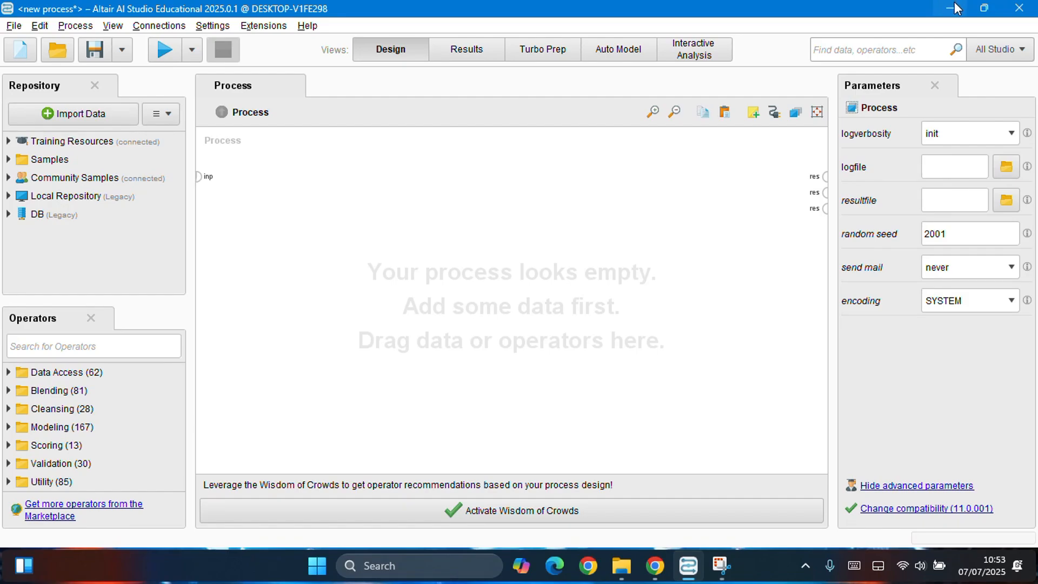
pyautogui.moveTo(622, 566)
pyautogui.click(638, 484)
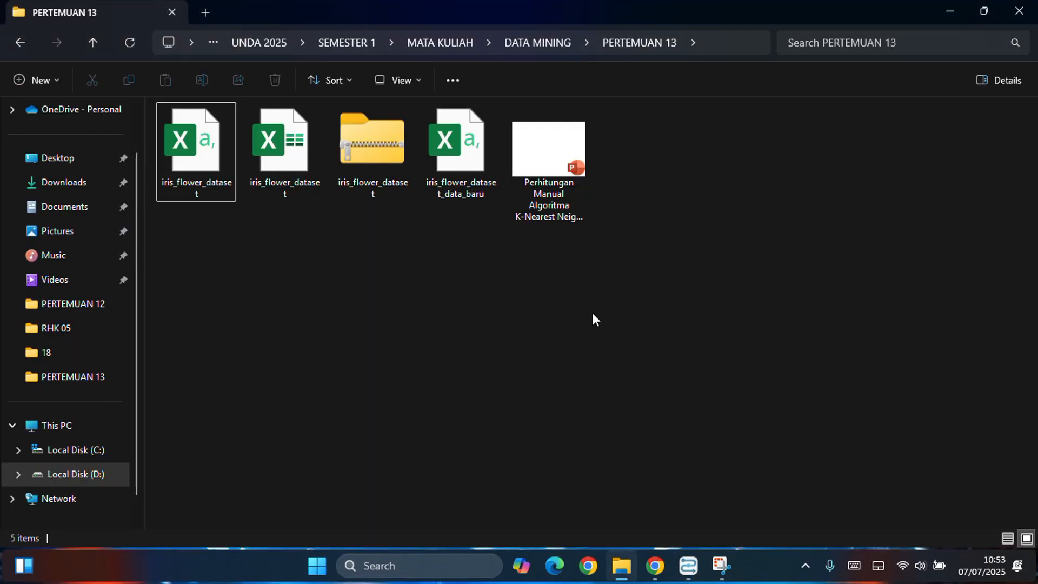
pyautogui.click(210, 171)
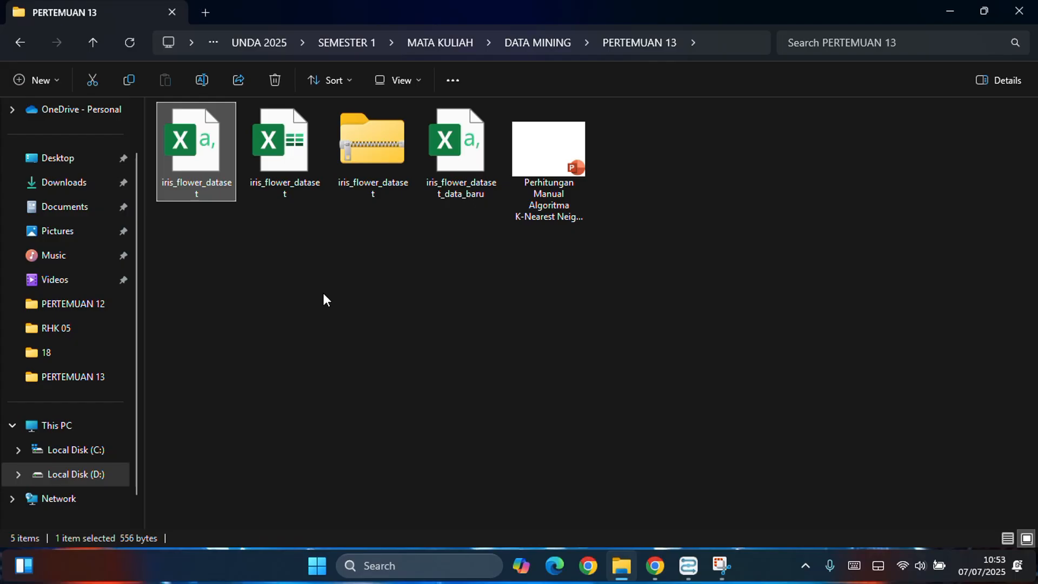
pyautogui.doubleClick(191, 165)
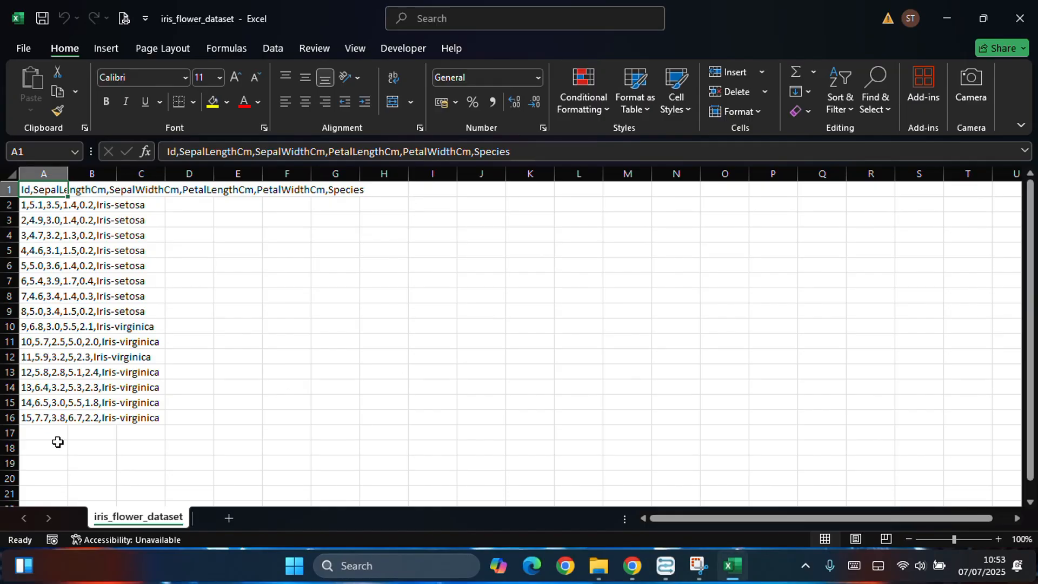
pyautogui.click(39, 422)
pyautogui.click(319, 341)
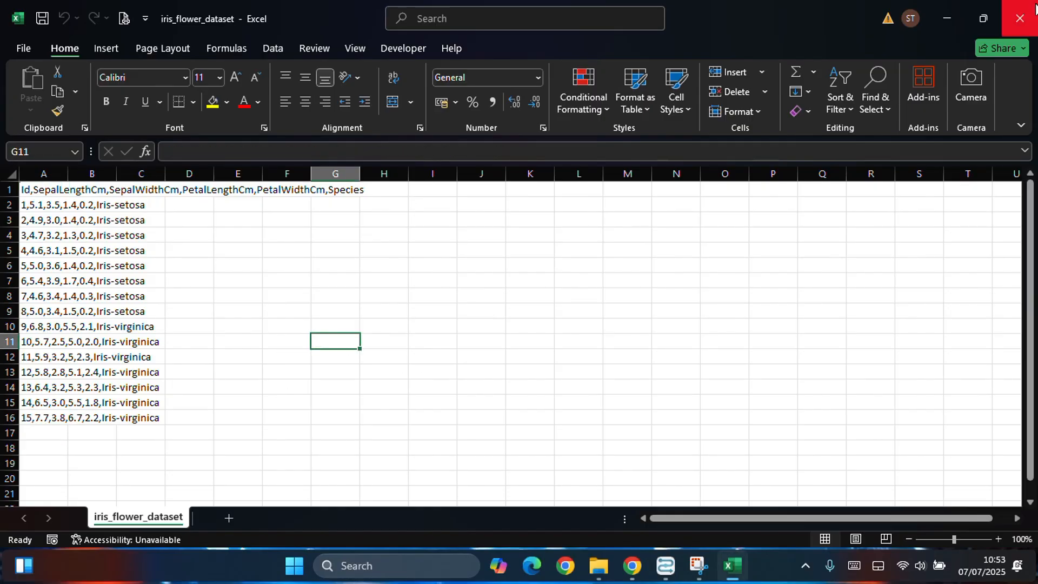
pyautogui.click(1020, 18)
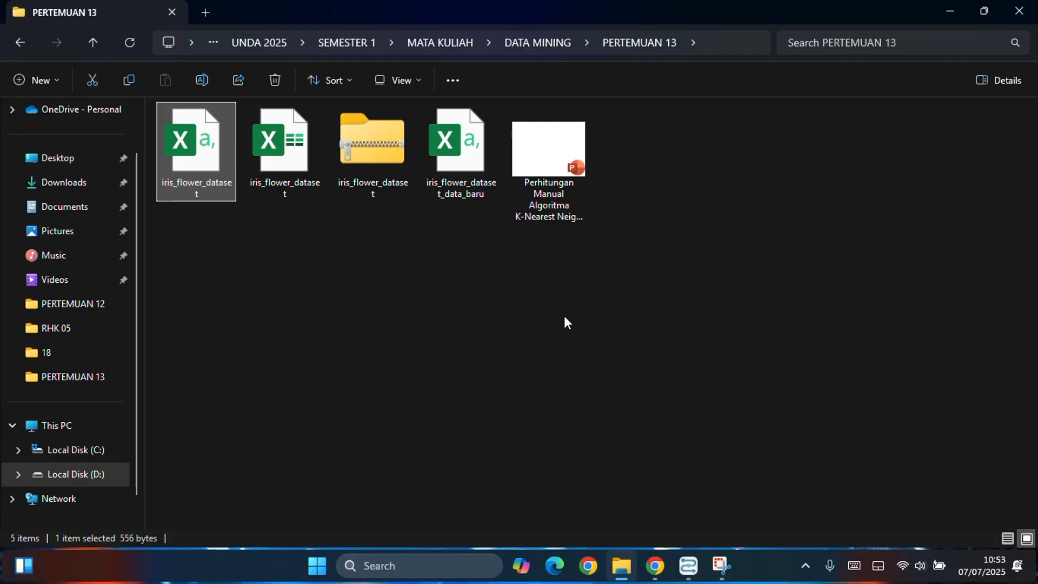
# Step: Open the iris_flower_dataset_data_baru CSV, examine record 16 with its missing species, and close it
pyautogui.doubleClick(459, 146)
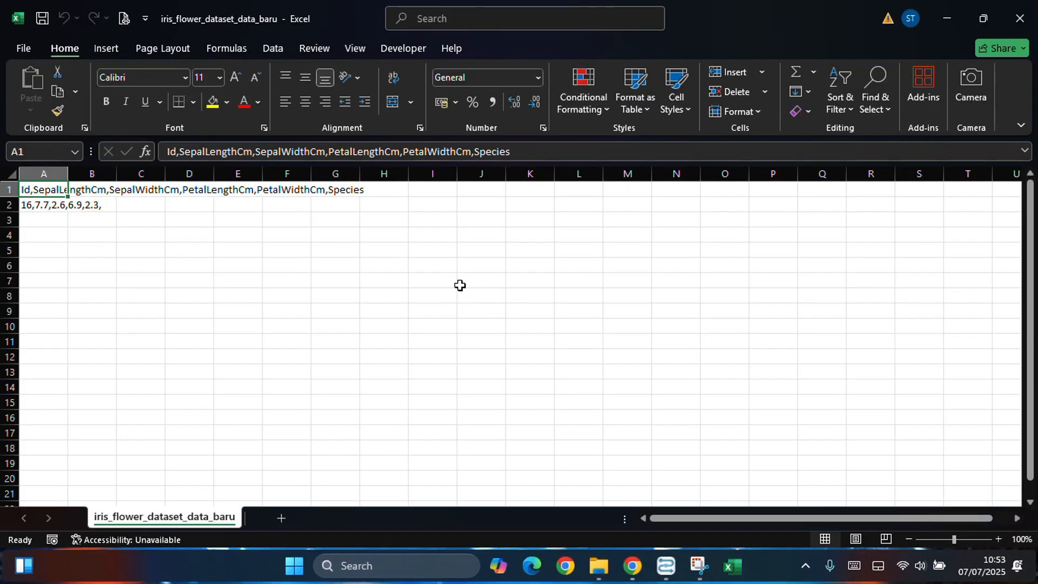
pyautogui.click(25, 205)
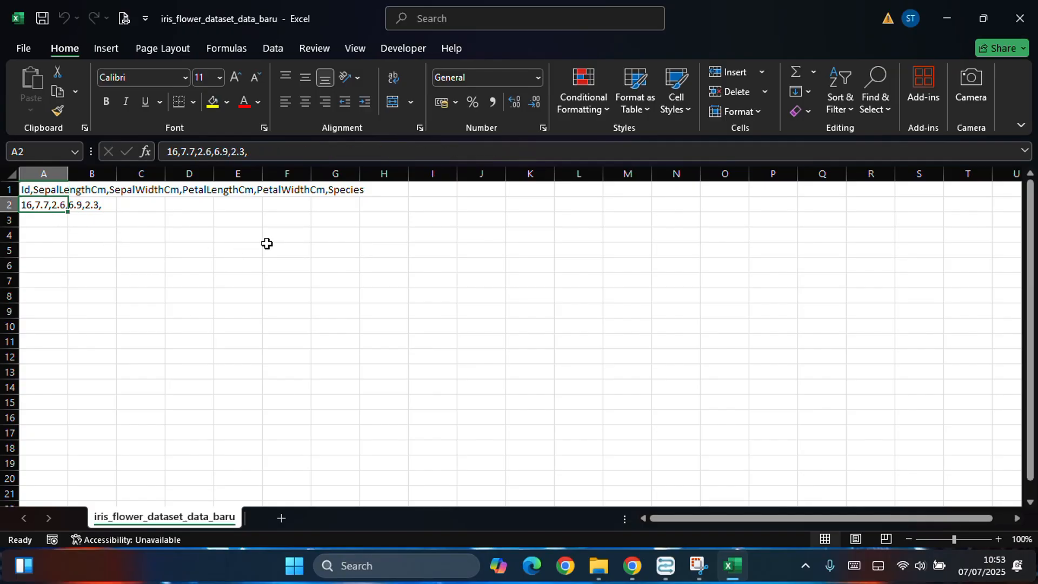
pyautogui.click(189, 220)
pyautogui.click(1019, 18)
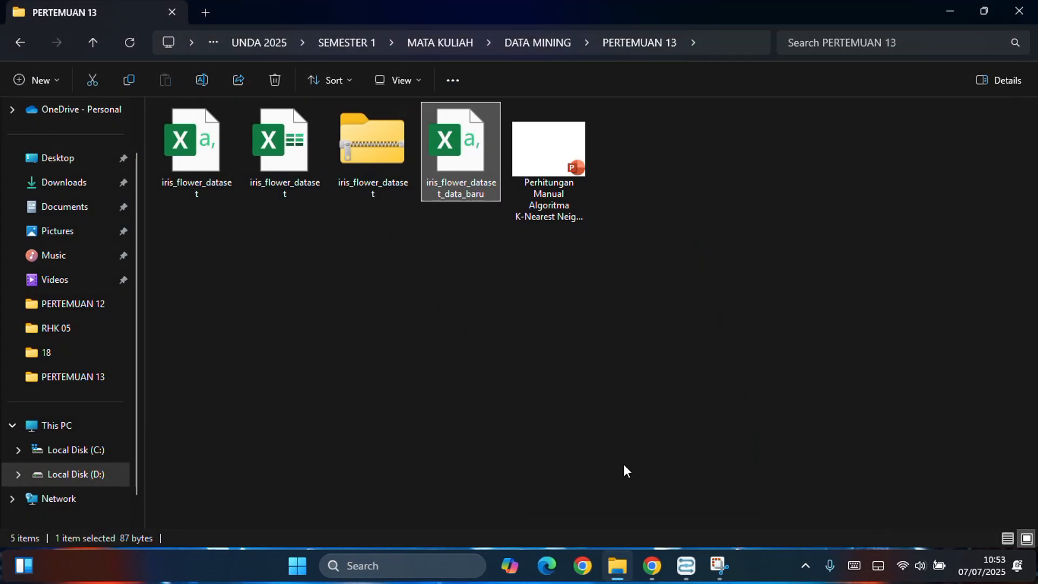
# Step: Switch to Altair AI Studio, search the operators for "readcsv" and add a Read CSV operator to the empty process
pyautogui.click(697, 567)
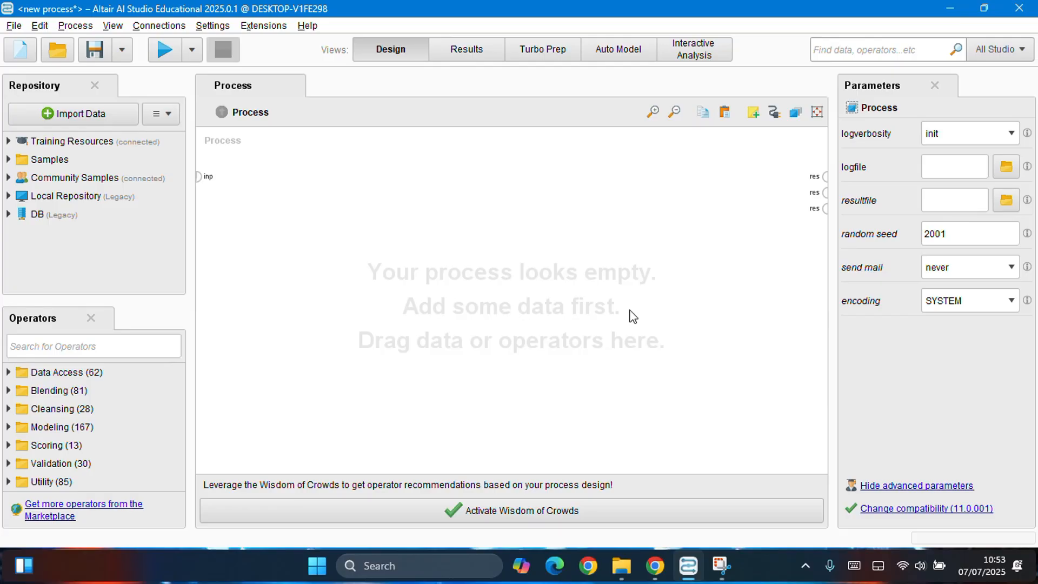
pyautogui.click(66, 351)
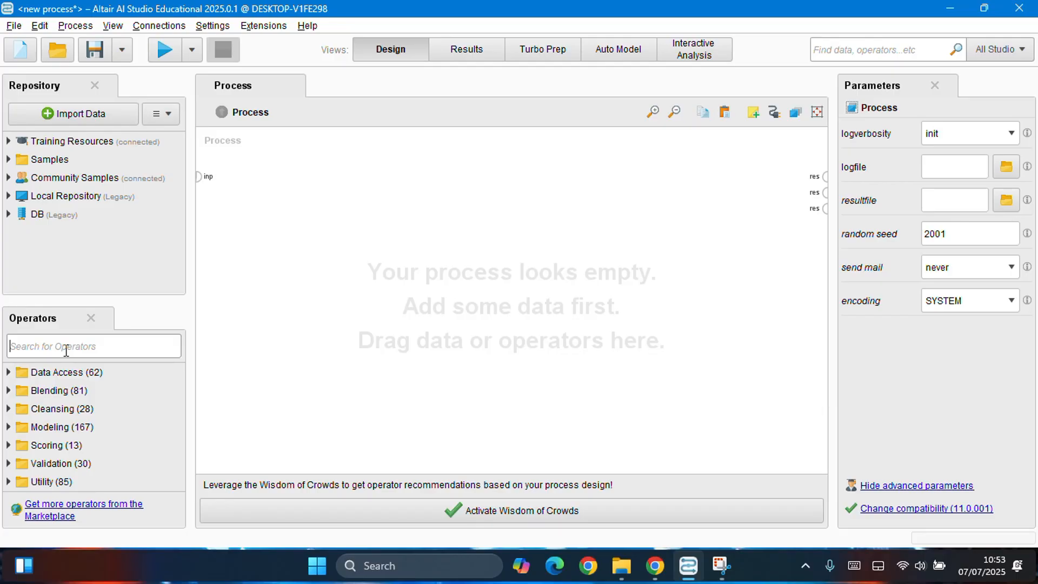
pyautogui.write('read')
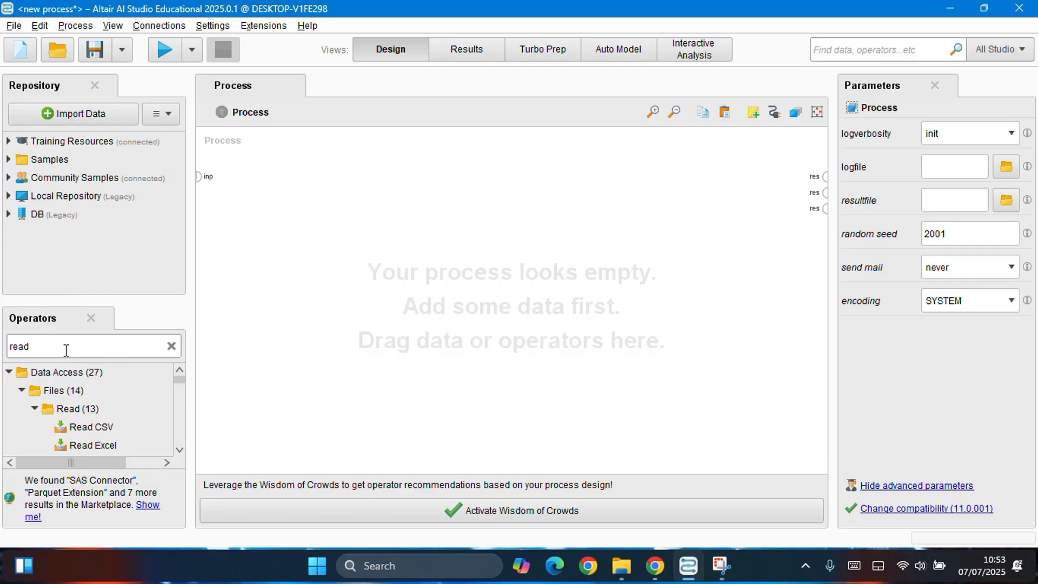
pyautogui.write('csv')
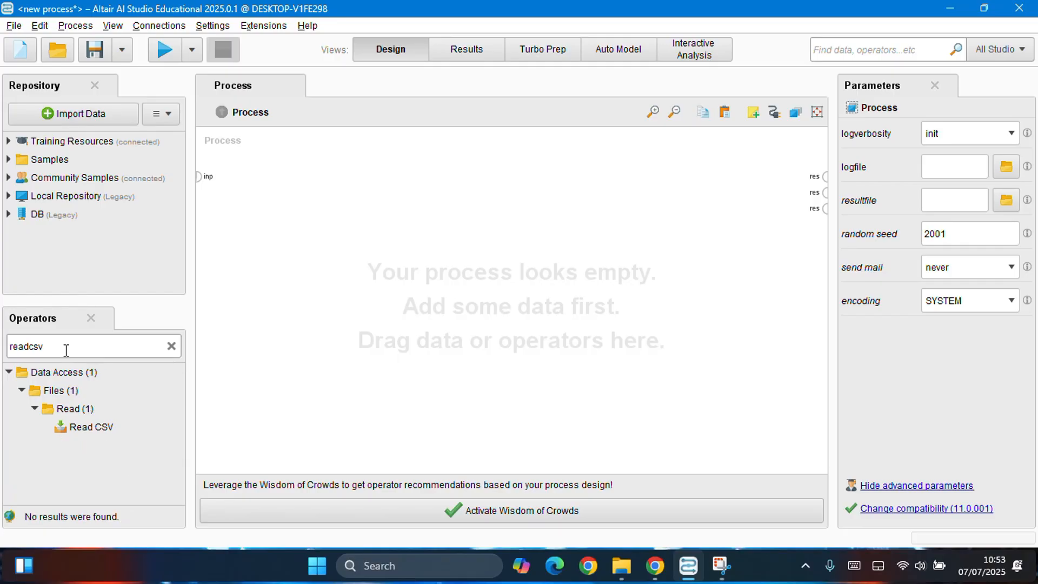
pyautogui.moveTo(100, 427); pyautogui.dragTo(298, 170)
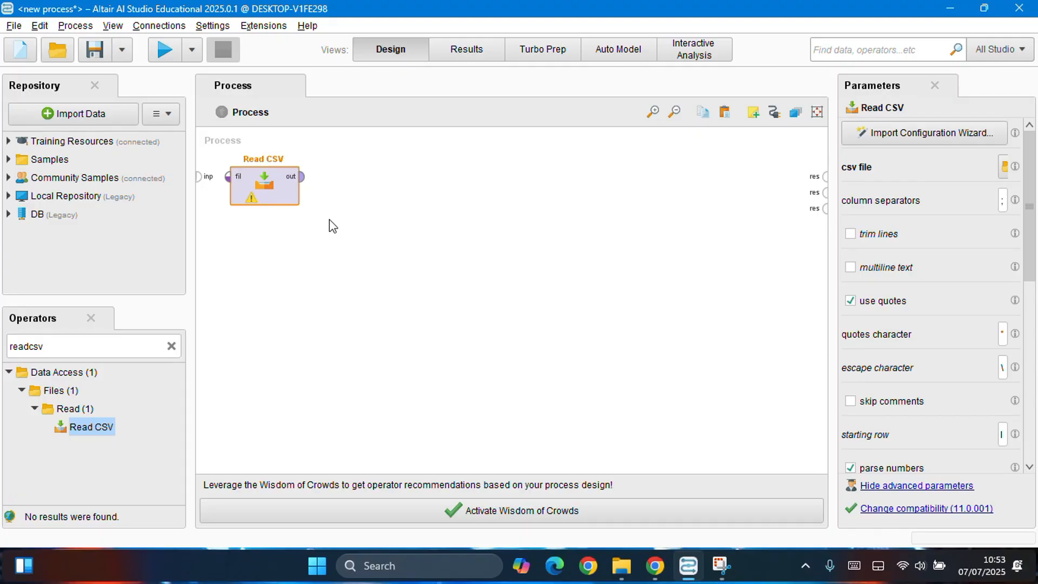
# Step: Import iris_flower_dataset.csv from the PERTEMUAN 13 folder into the Read CSV operator, keeping the suggested data format and column types
pyautogui.doubleClick(267, 197)
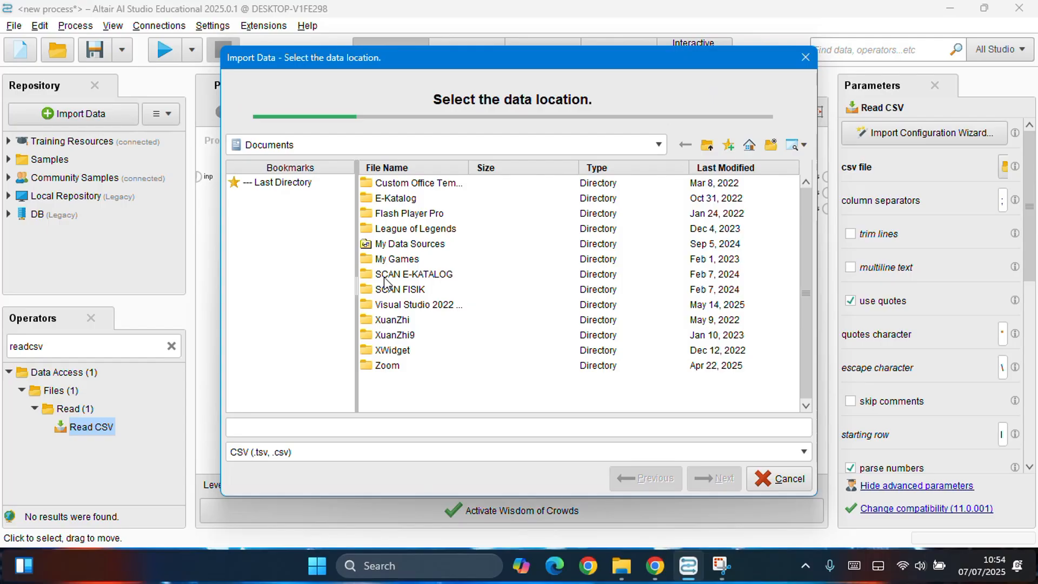
pyautogui.click(279, 183)
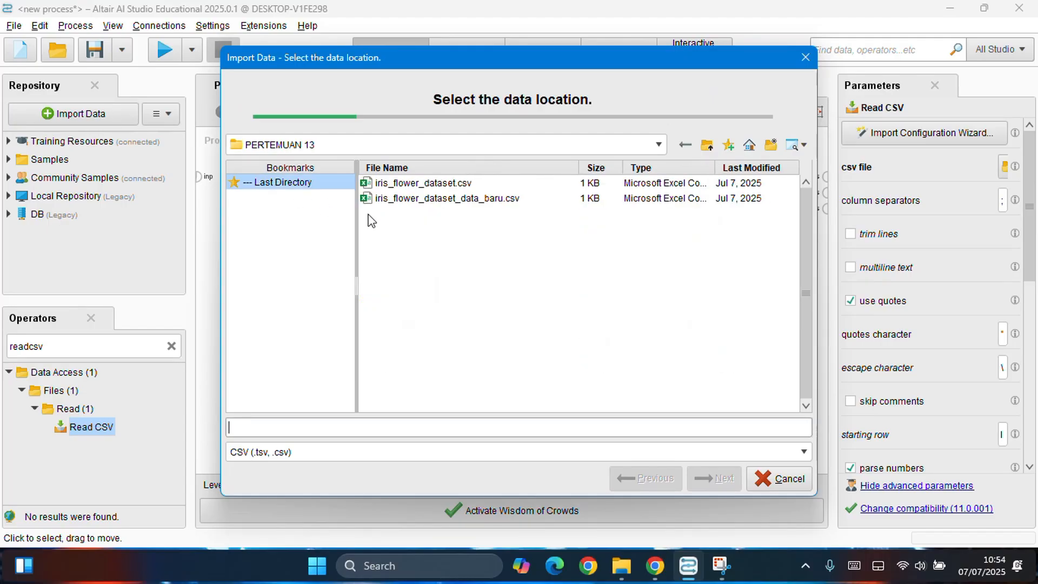
pyautogui.click(411, 186)
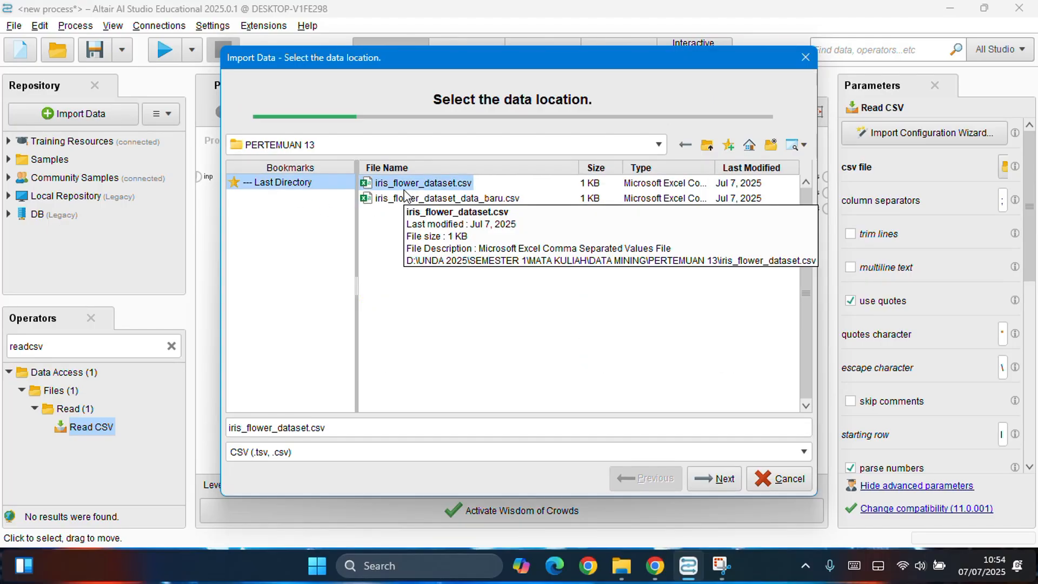
pyautogui.click(726, 483)
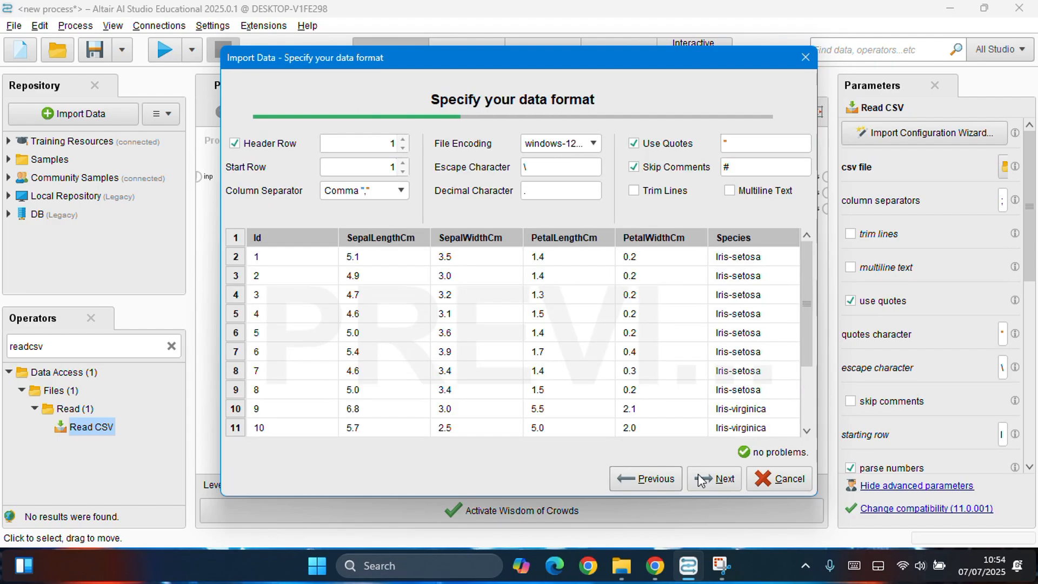
pyautogui.click(718, 480)
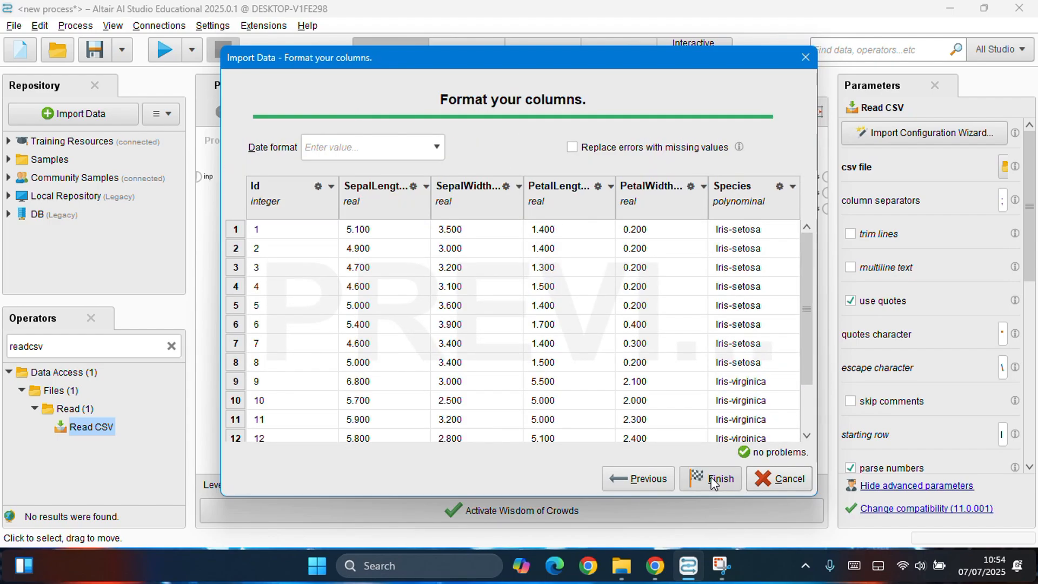
pyautogui.click(711, 478)
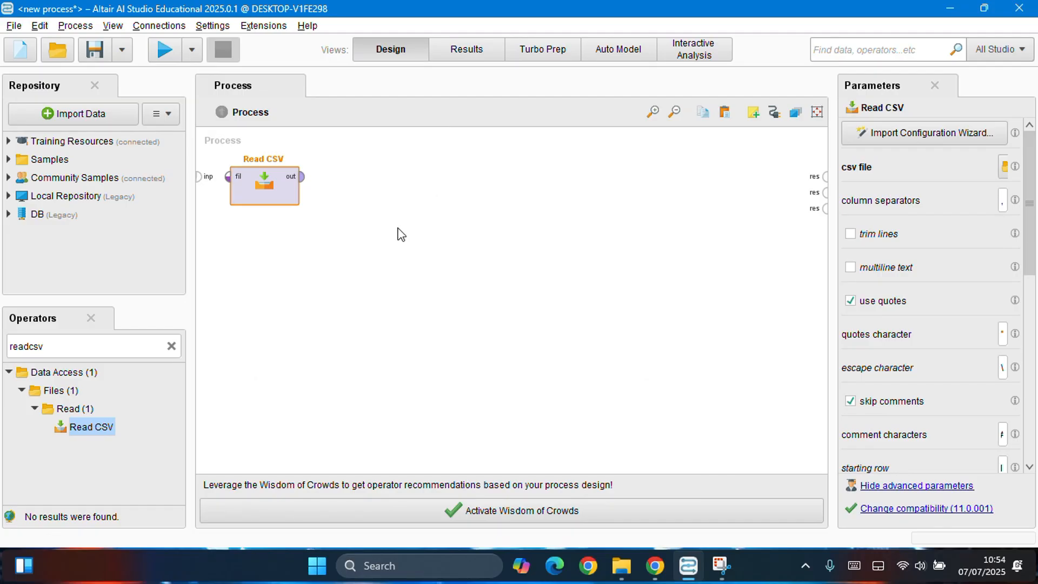
# Step: Add a Set Role operator beside Read CSV and connect the Read CSV output to its example set input
pyautogui.click(171, 347)
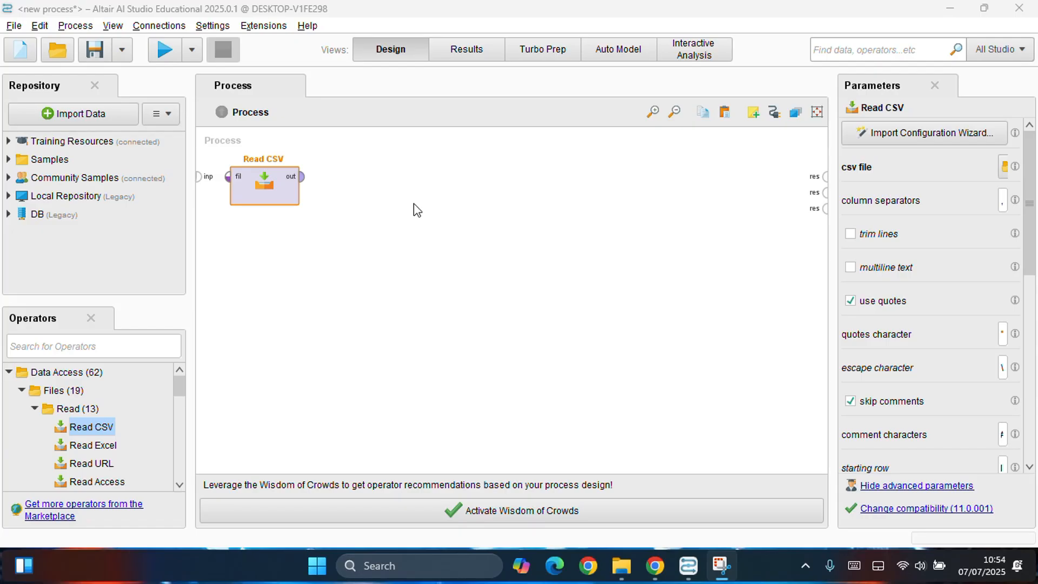
pyautogui.click(162, 343)
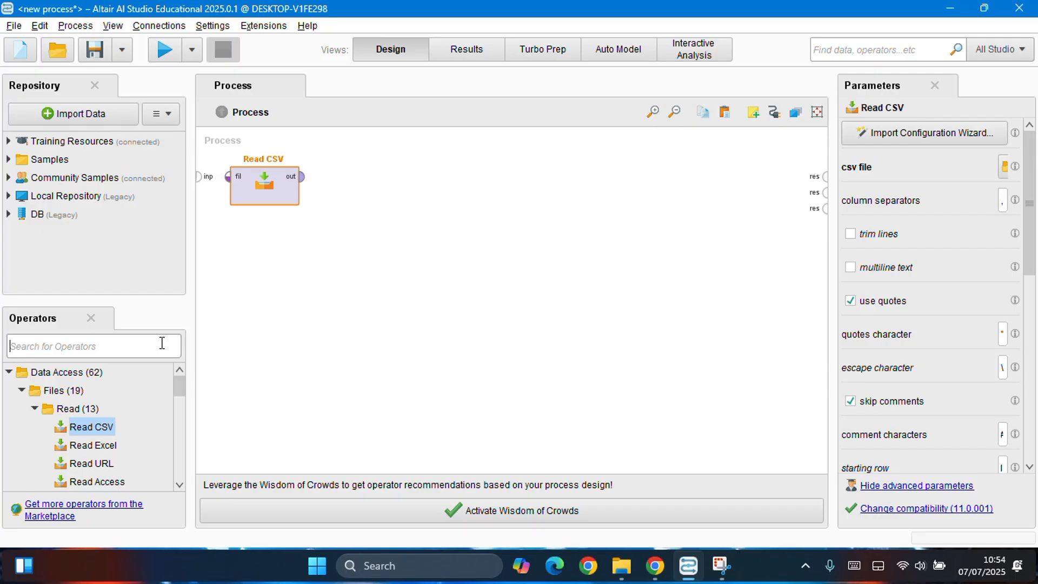
pyautogui.write('set roel')
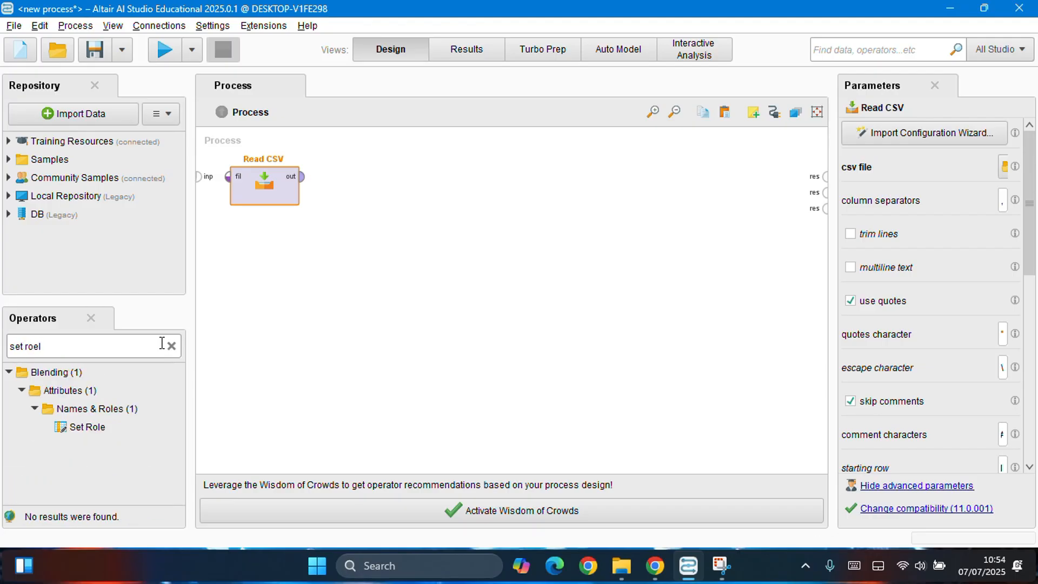
pyautogui.moveTo(87, 426); pyautogui.dragTo(360, 205)
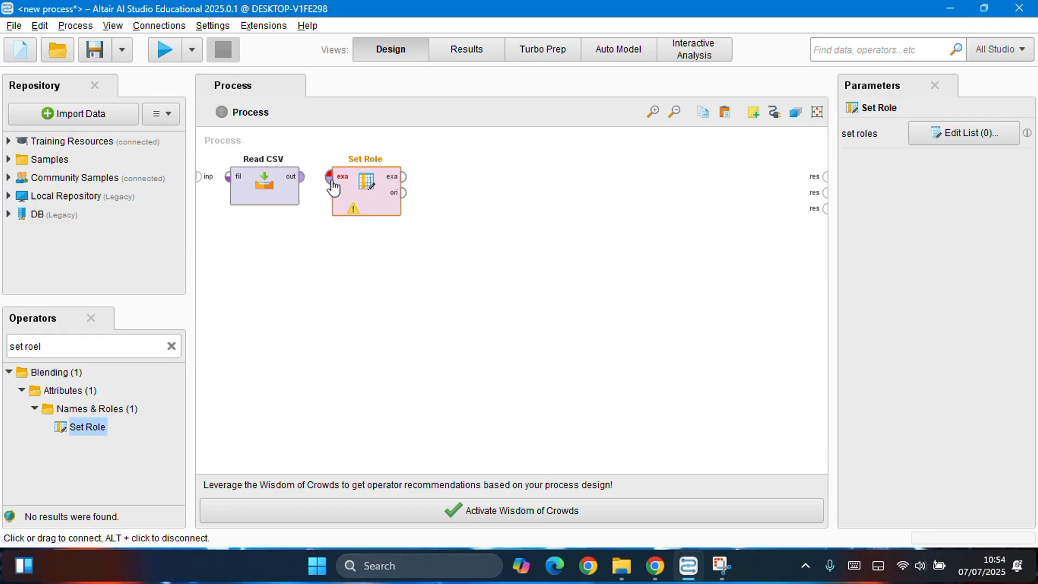
pyautogui.moveTo(302, 177); pyautogui.dragTo(330, 176)
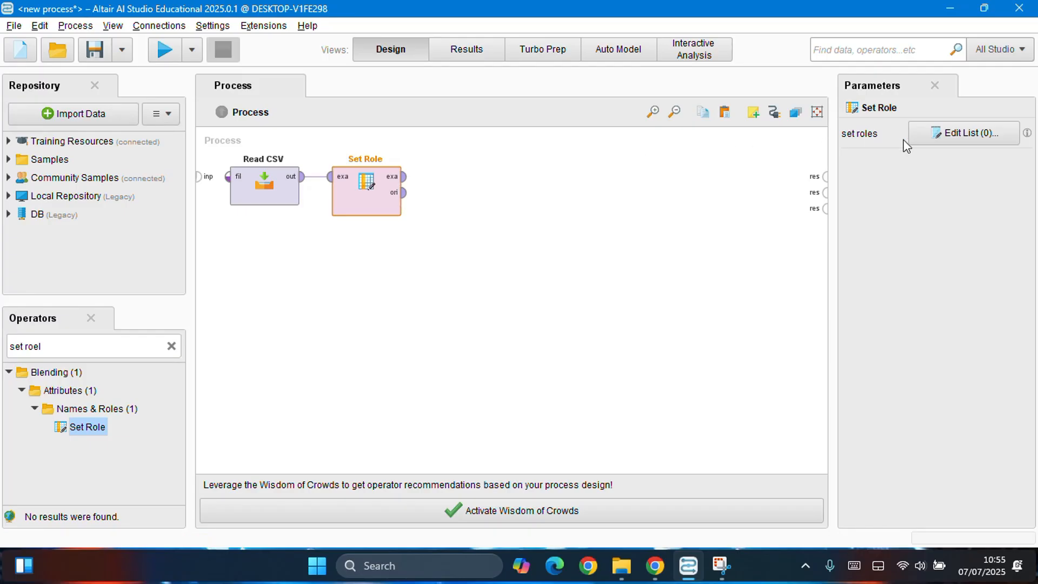
# Step: Assign the Species attribute the target role label in the Set Role operator and apply the list
pyautogui.click(983, 141)
pyautogui.click(509, 186)
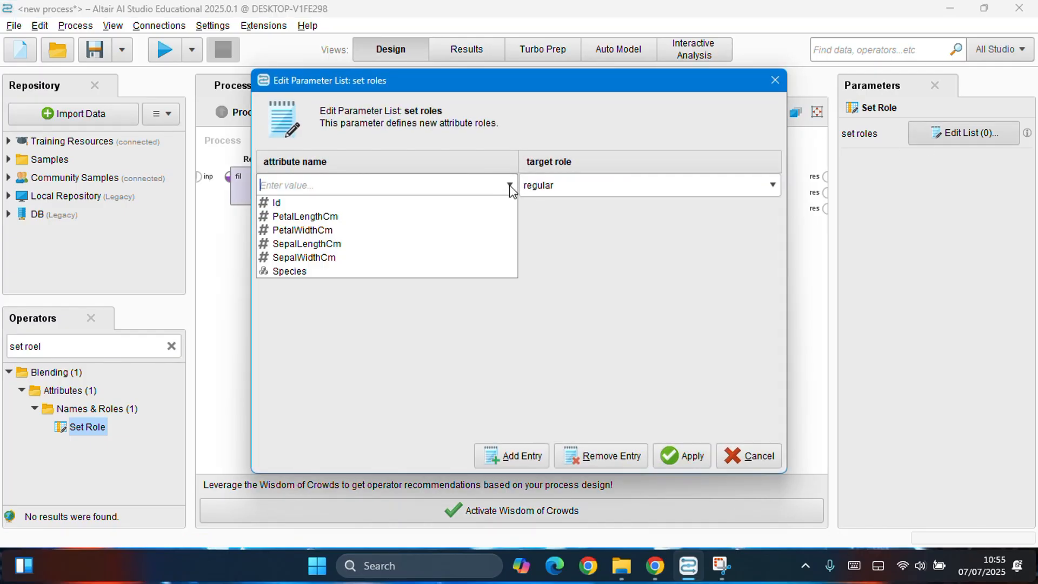
pyautogui.click(370, 272)
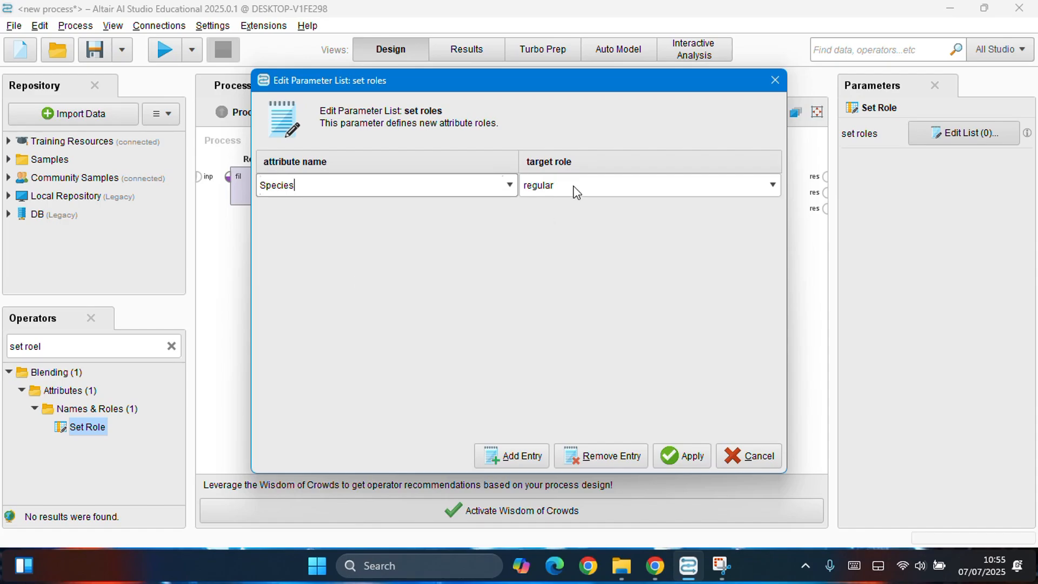
pyautogui.click(646, 187)
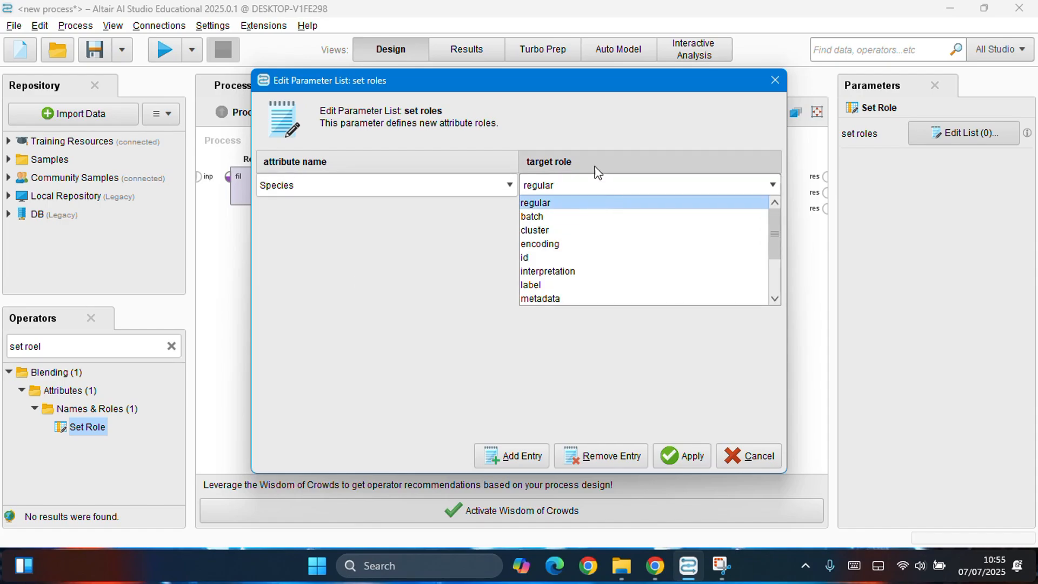
pyautogui.click(571, 290)
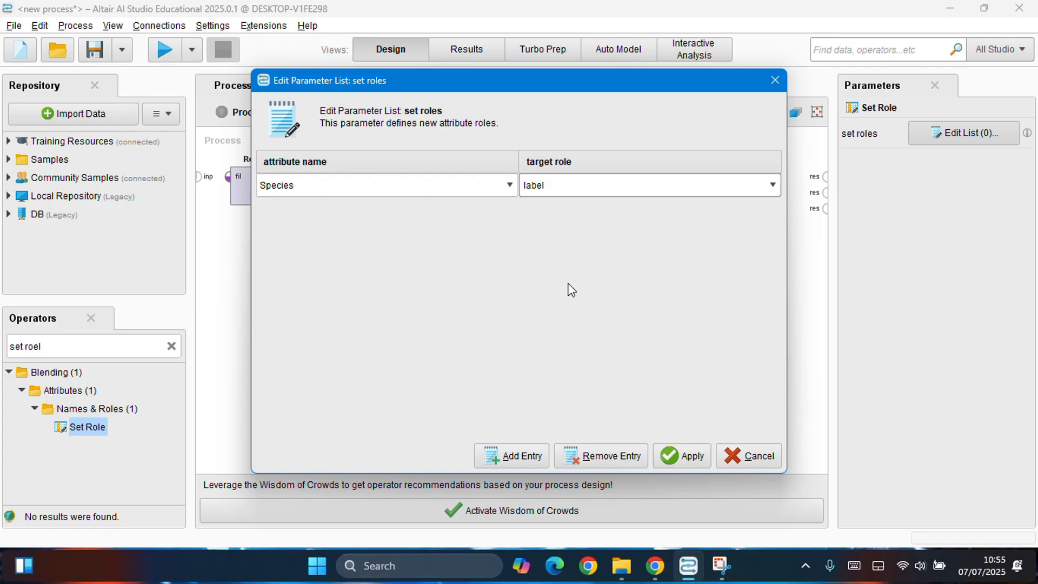
pyautogui.click(690, 462)
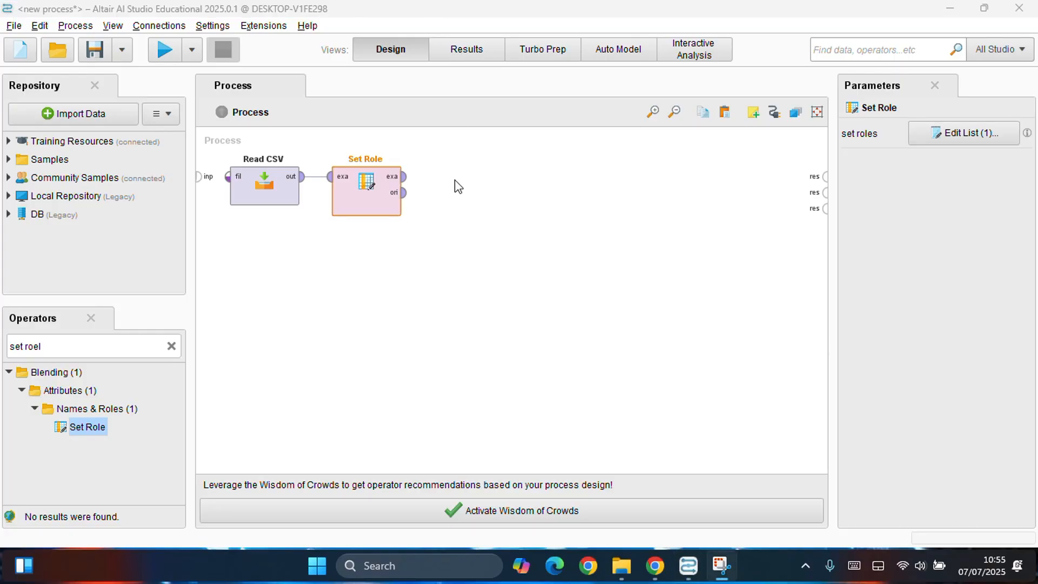
# Step: Add a k-NN operator after Set Role and connect the Set Role example set output to its training input
pyautogui.click(171, 346)
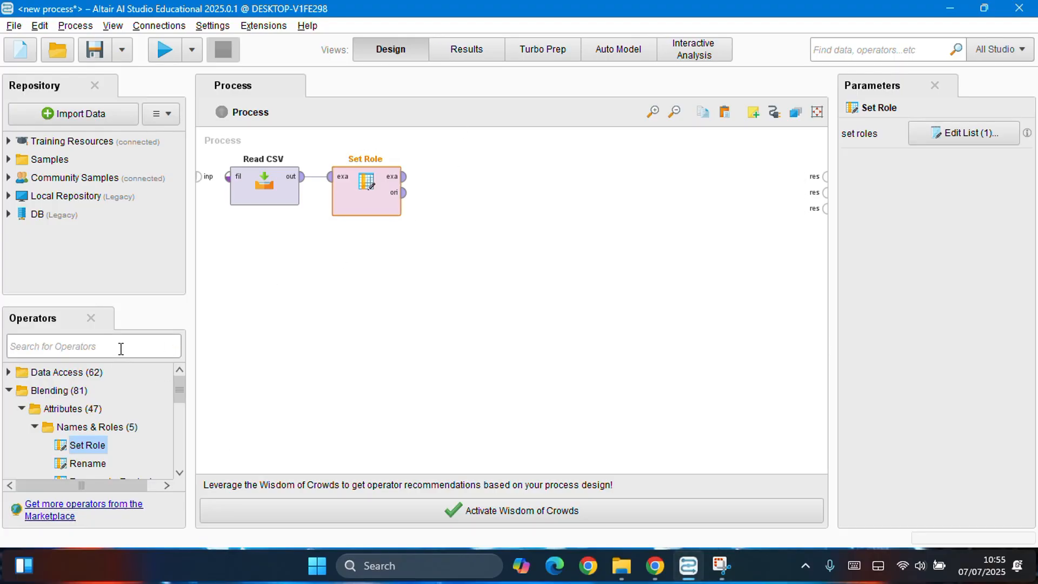
pyautogui.write('knn')
pyautogui.moveTo(80, 427); pyautogui.dragTo(467, 194)
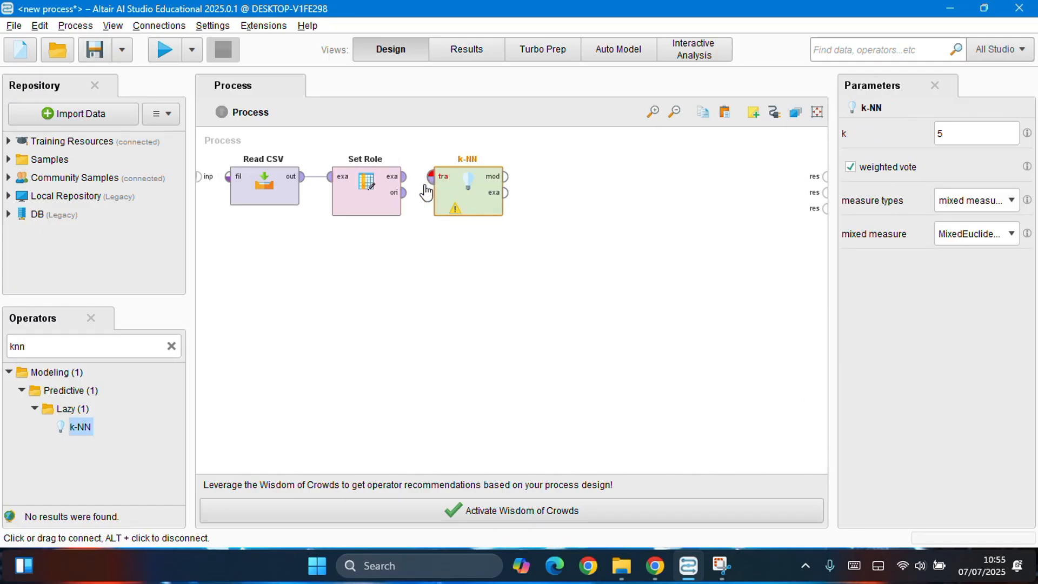
pyautogui.click(403, 176)
pyautogui.click(432, 176)
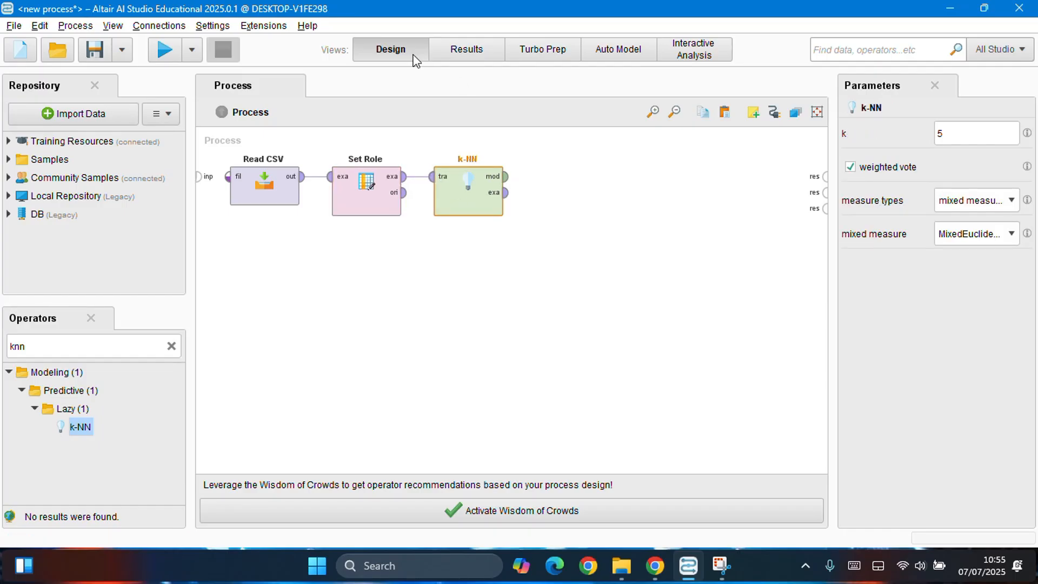
pyautogui.click(434, 19)
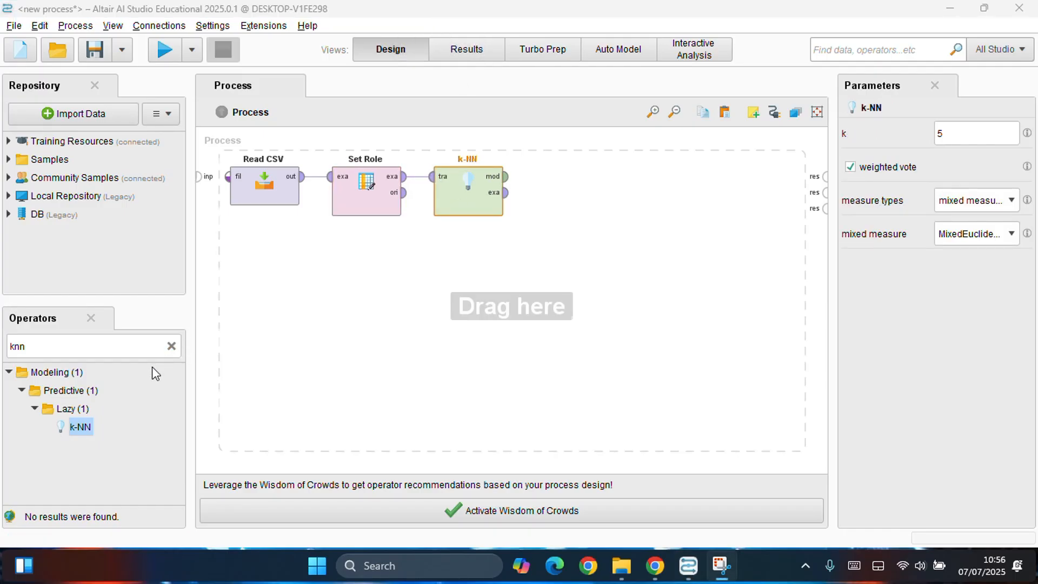
# Step: Add an Apply Model operator after k-NN and connect the k-NN model output to its model input
pyautogui.click(171, 346)
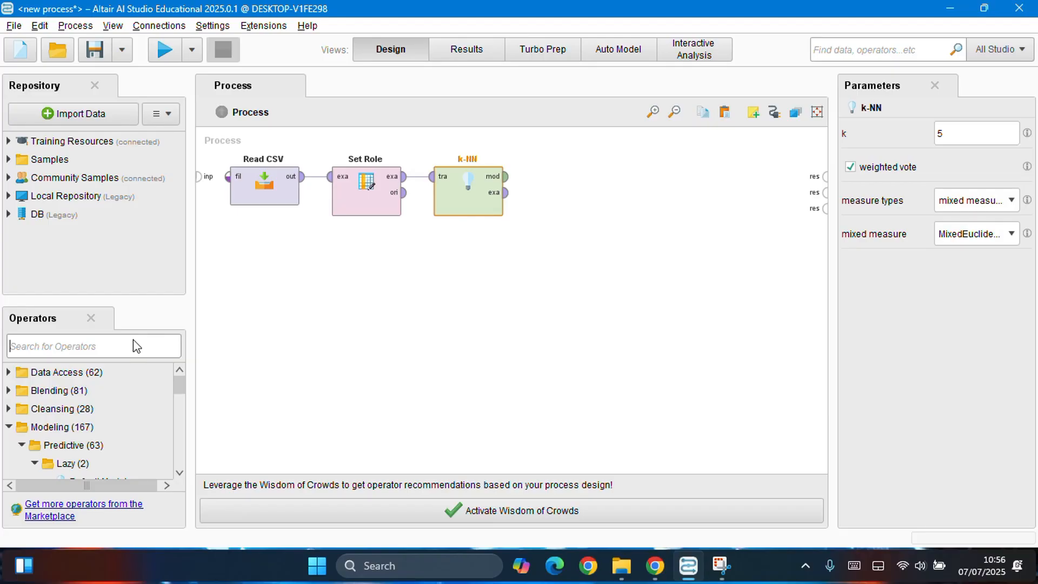
pyautogui.write('appl')
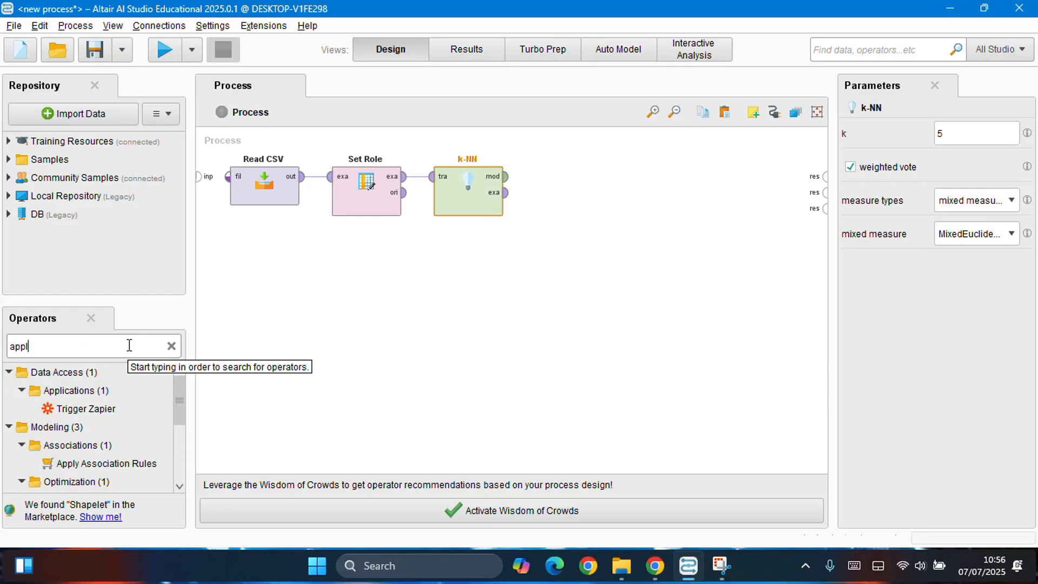
pyautogui.write('y model')
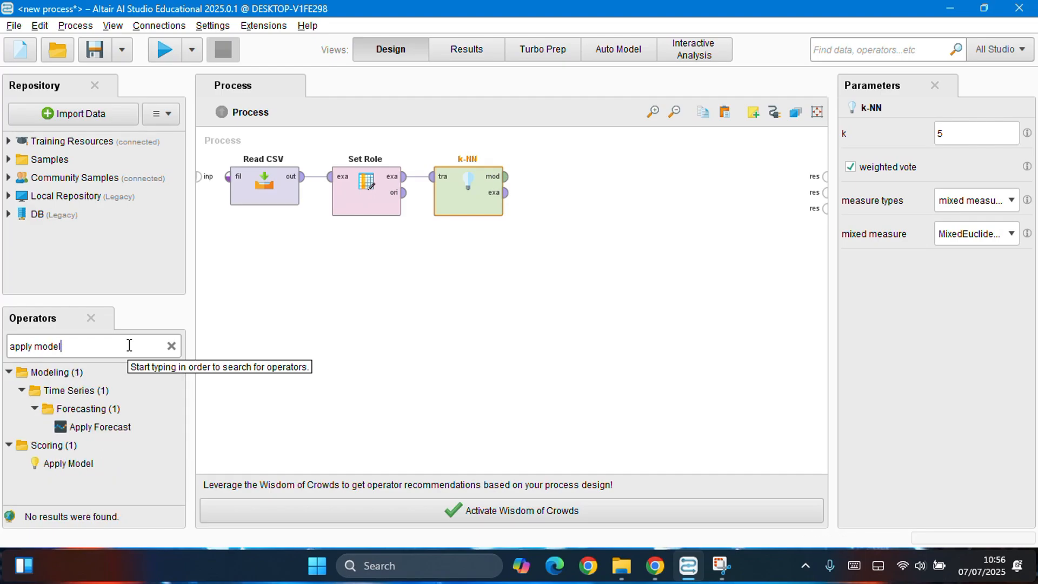
pyautogui.moveTo(81, 463); pyautogui.dragTo(562, 216)
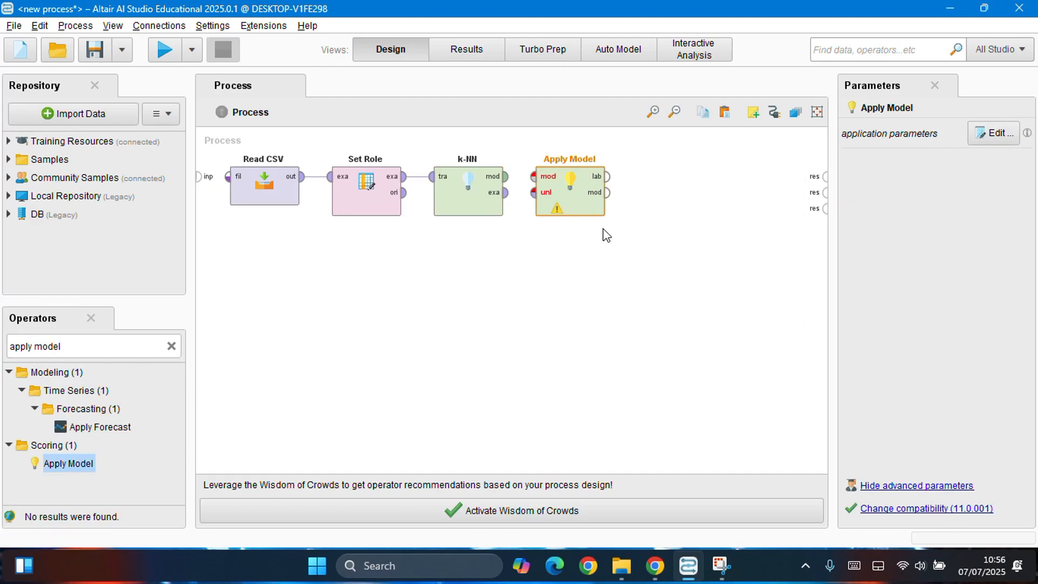
pyautogui.click(508, 187)
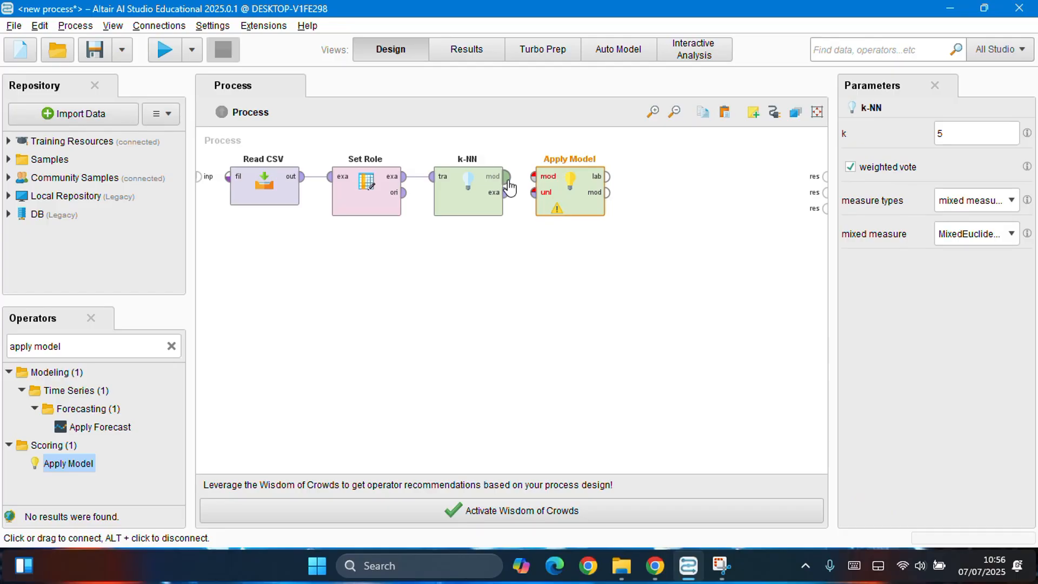
pyautogui.moveTo(508, 188); pyautogui.dragTo(535, 177)
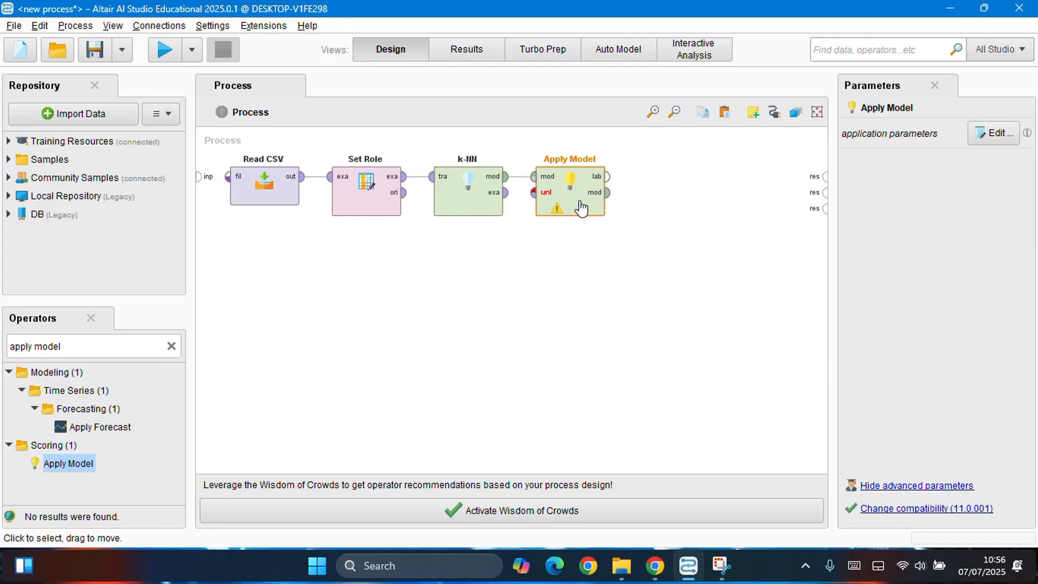
# Step: Add a Performance (Classification) operator after Apply Model and connect the labelled data output to its labelled data input
pyautogui.click(172, 346)
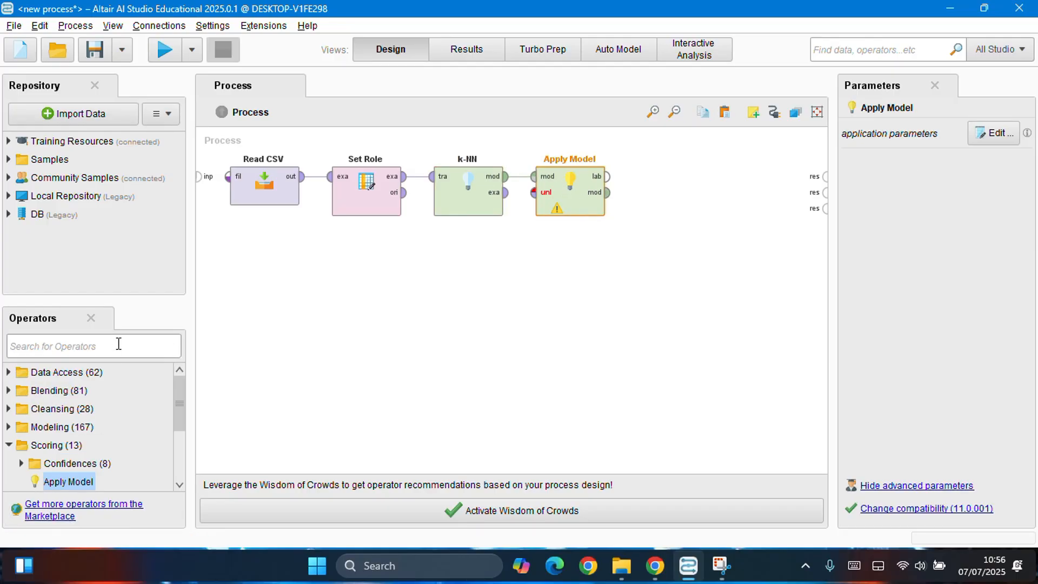
pyautogui.click(433, 20)
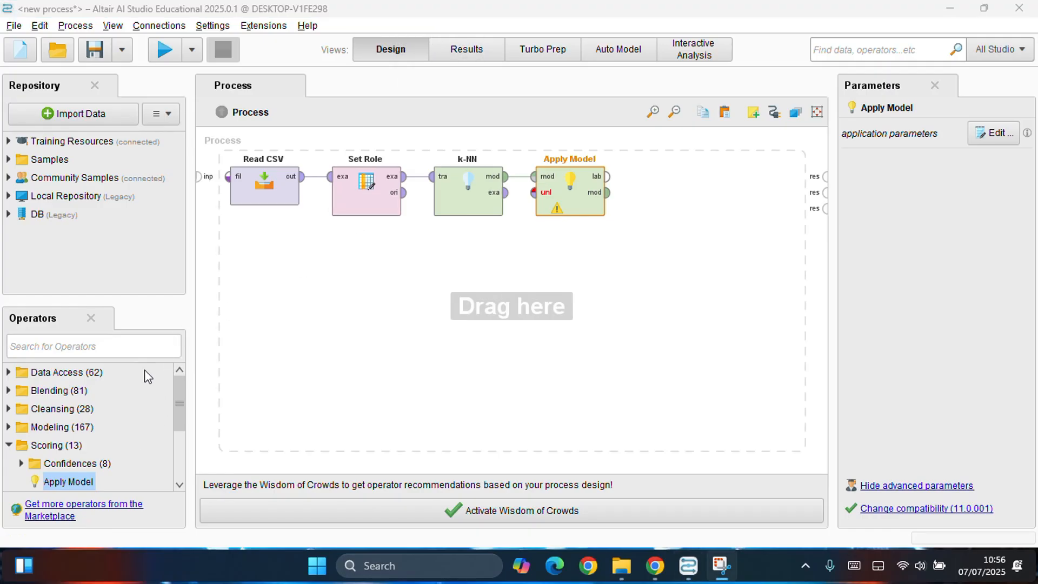
pyautogui.click(149, 353)
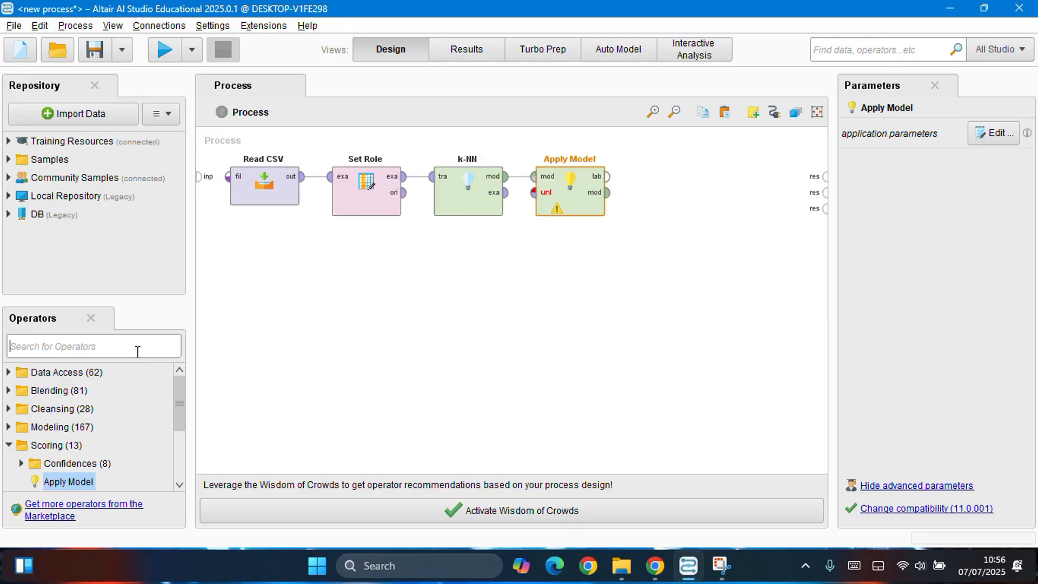
pyautogui.write('performance')
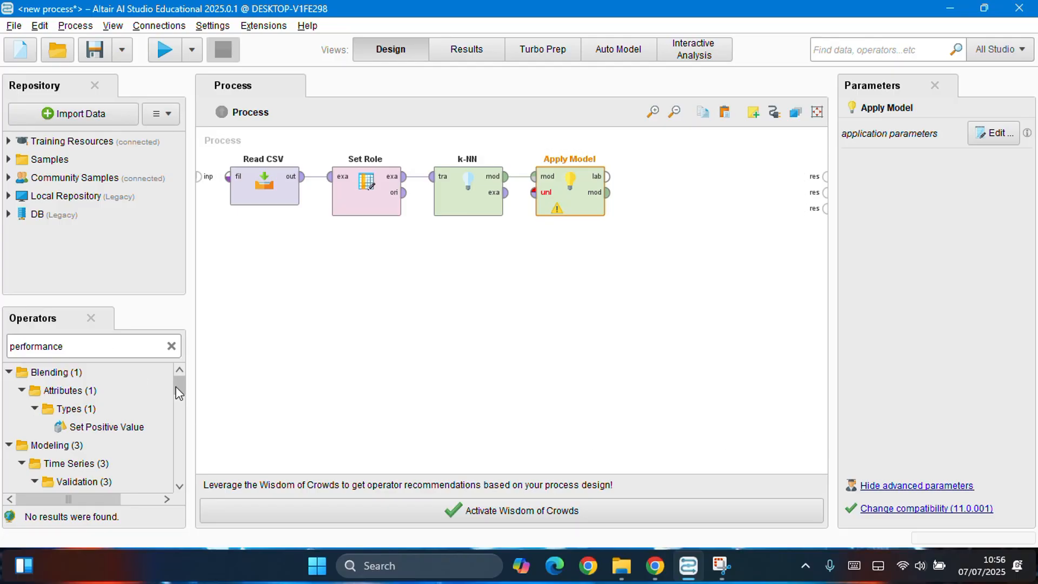
pyautogui.moveTo(178, 390); pyautogui.dragTo(186, 419)
pyautogui.moveTo(120, 428); pyautogui.dragTo(652, 195)
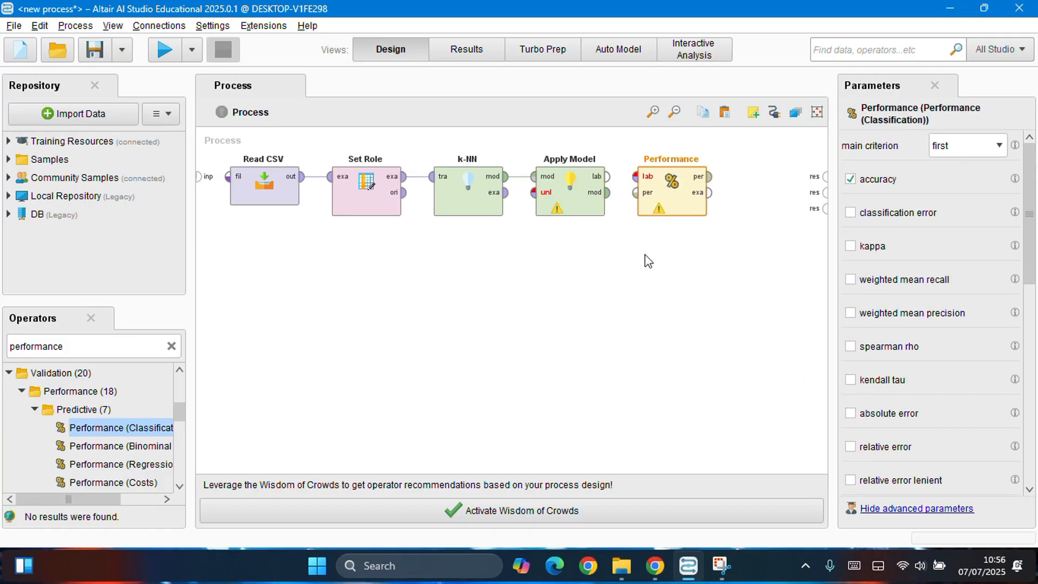
pyautogui.click(607, 176)
pyautogui.click(636, 176)
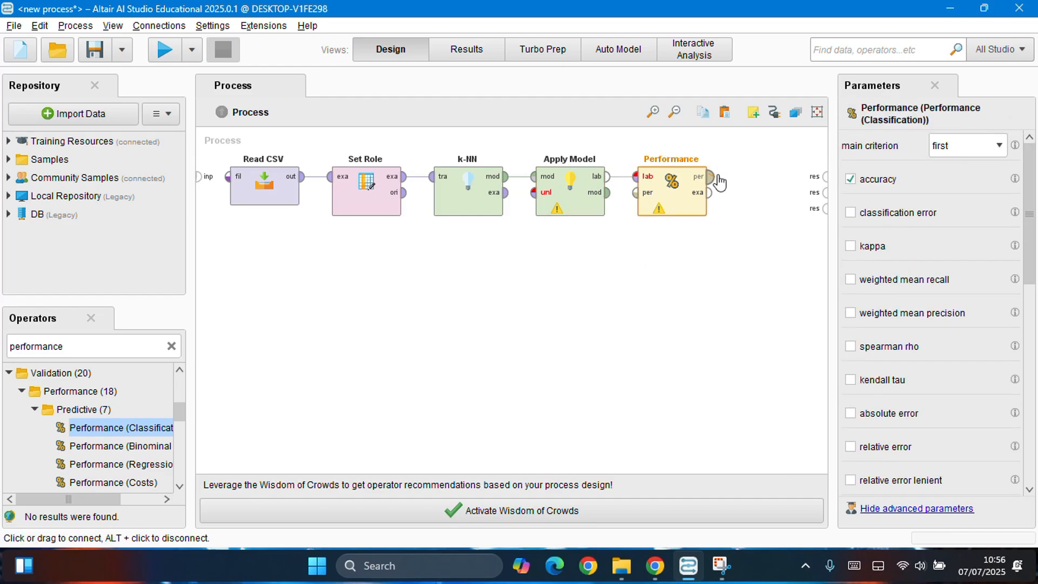
# Step: Connect the Performance operator's performance and example set outputs to the first two process result ports
pyautogui.moveTo(718, 179); pyautogui.dragTo(829, 184)
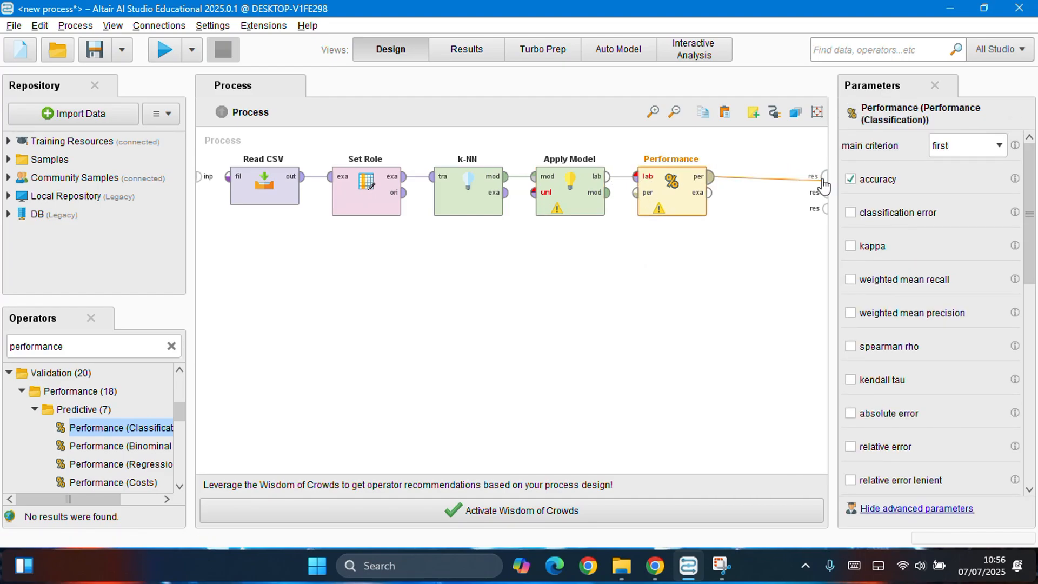
pyautogui.click(820, 186)
pyautogui.click(708, 192)
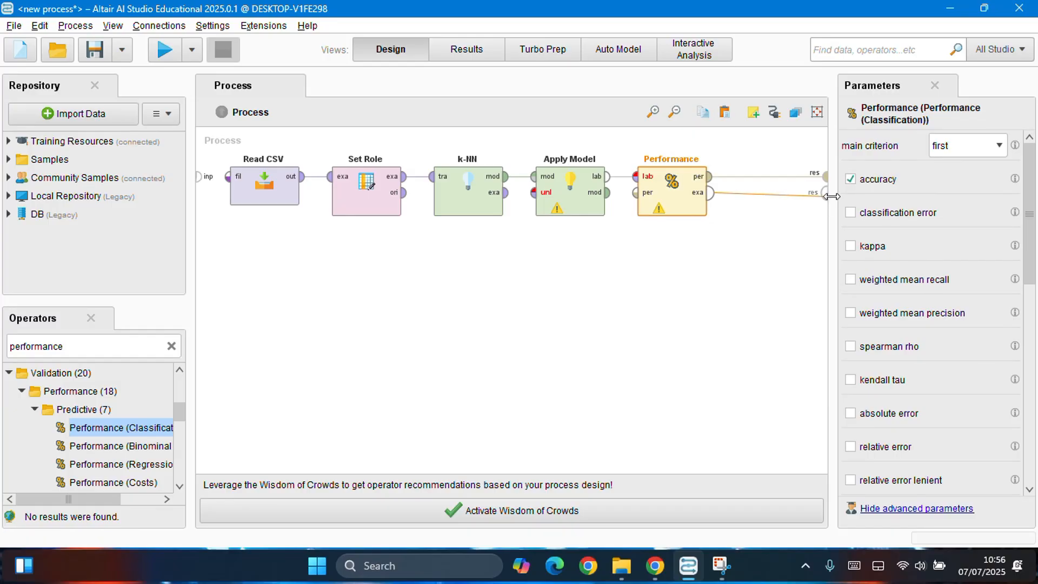
pyautogui.click(826, 193)
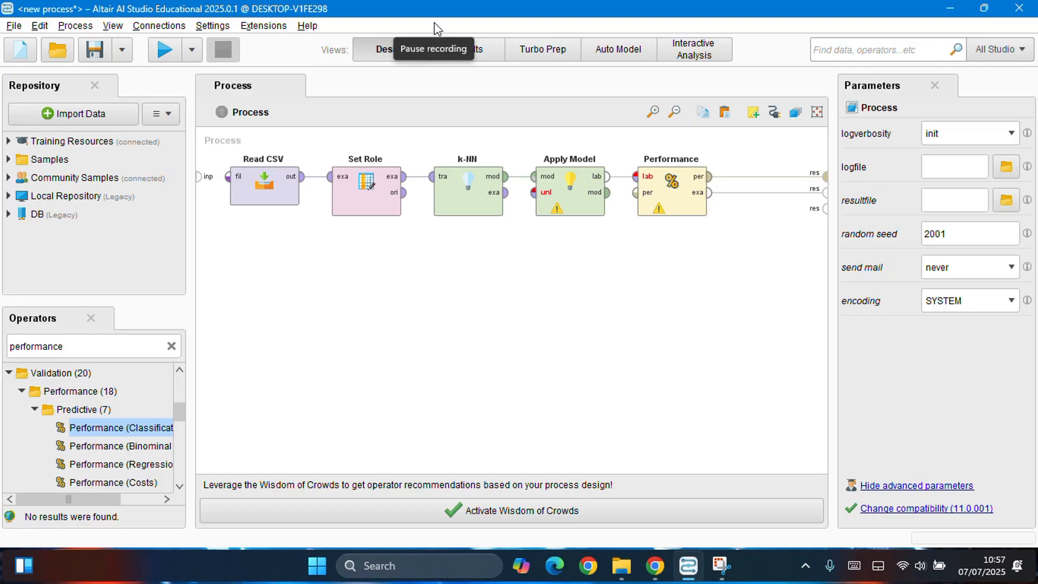
# Step: Search the operators for "read" and add a second Read CSV operator below the first one
pyautogui.click(171, 346)
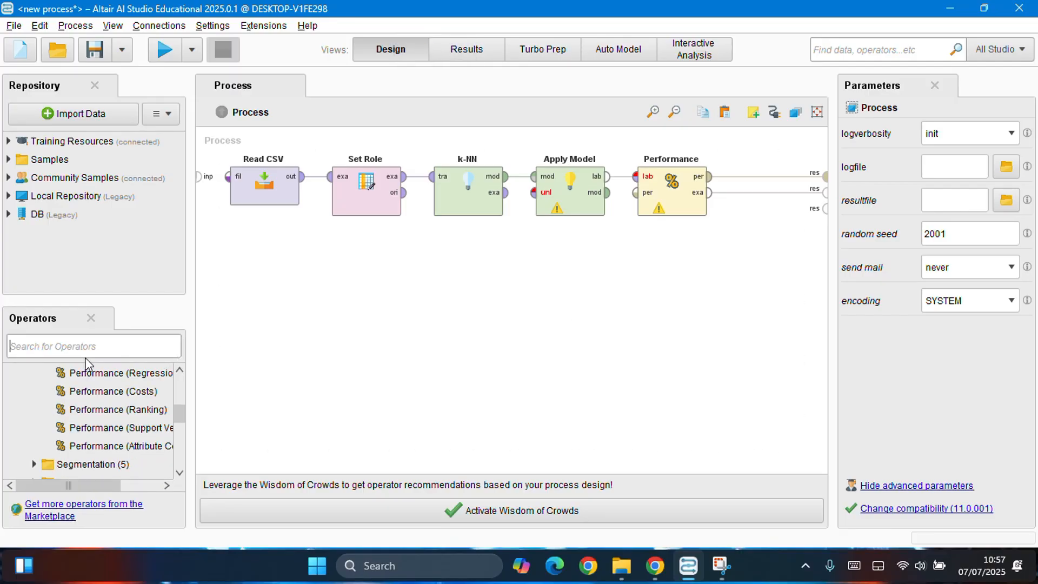
pyautogui.click(86, 351)
pyautogui.write('c')
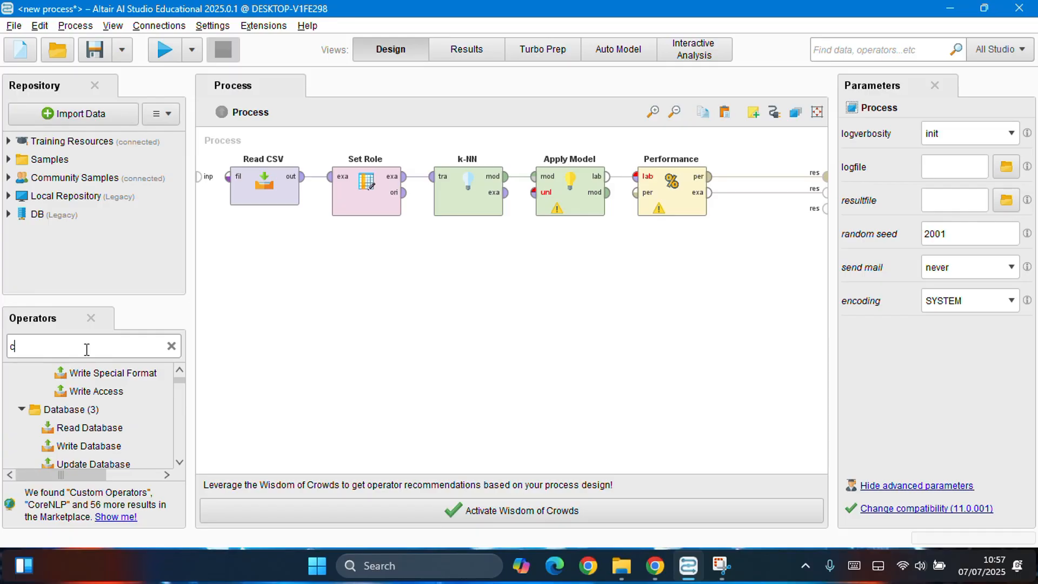
pyautogui.press('BackSpace')
pyautogui.write('read')
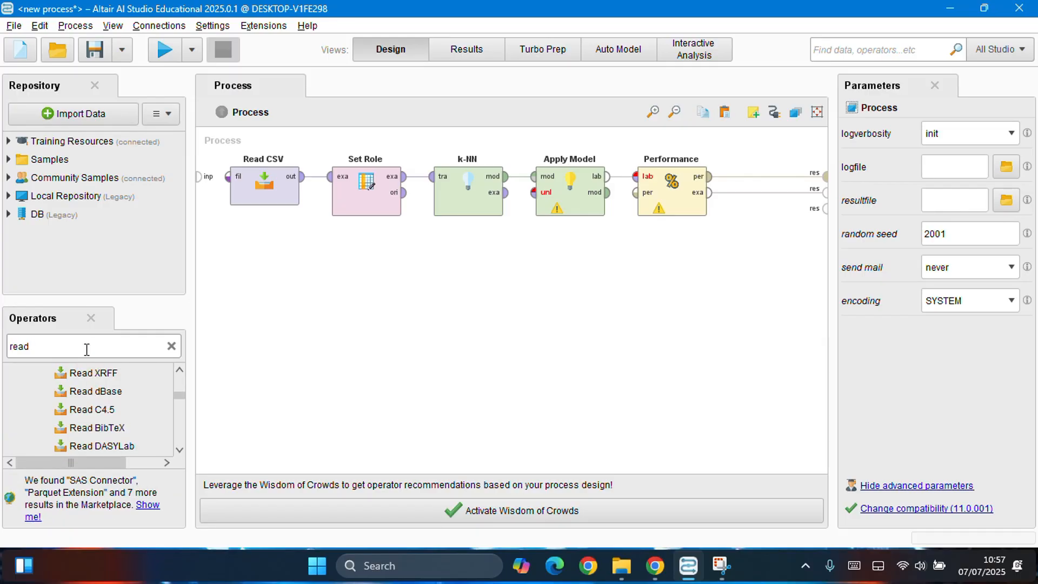
pyautogui.moveTo(181, 396); pyautogui.dragTo(180, 373)
pyautogui.click(83, 428)
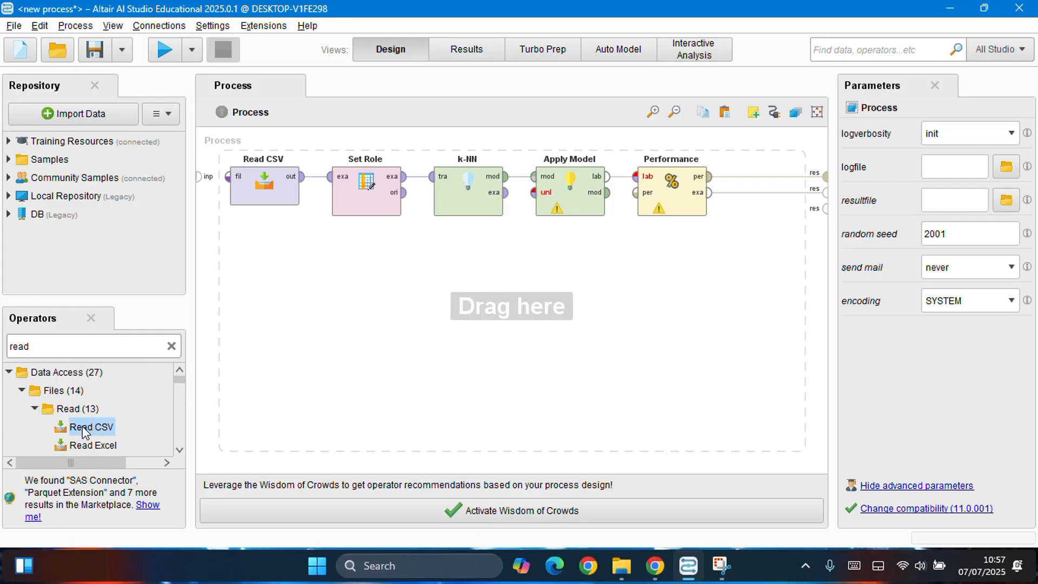
pyautogui.moveTo(84, 428); pyautogui.dragTo(273, 292)
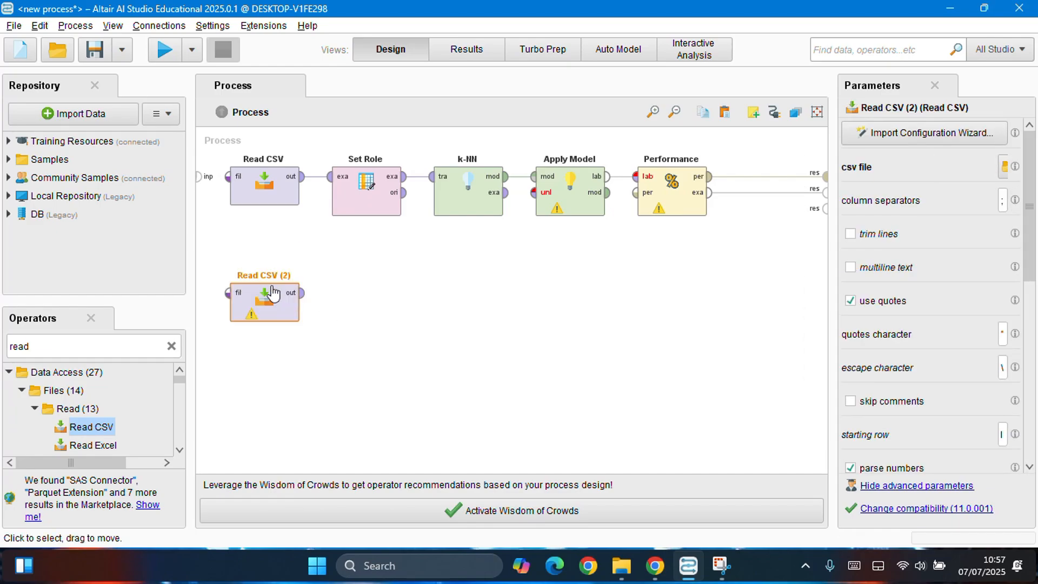
# Step: Add a second Set Role operator beside the new Read CSV and connect the Read CSV output to its example set input
pyautogui.click(171, 346)
pyautogui.click(107, 354)
pyautogui.write('setrol')
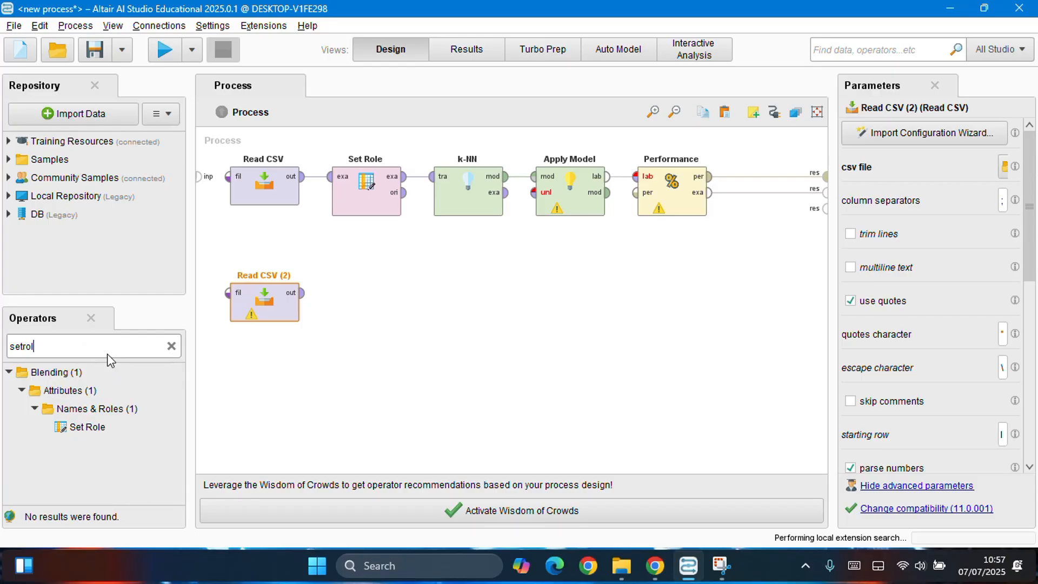
pyautogui.moveTo(87, 427); pyautogui.dragTo(371, 279)
pyautogui.click(301, 295)
pyautogui.click(332, 297)
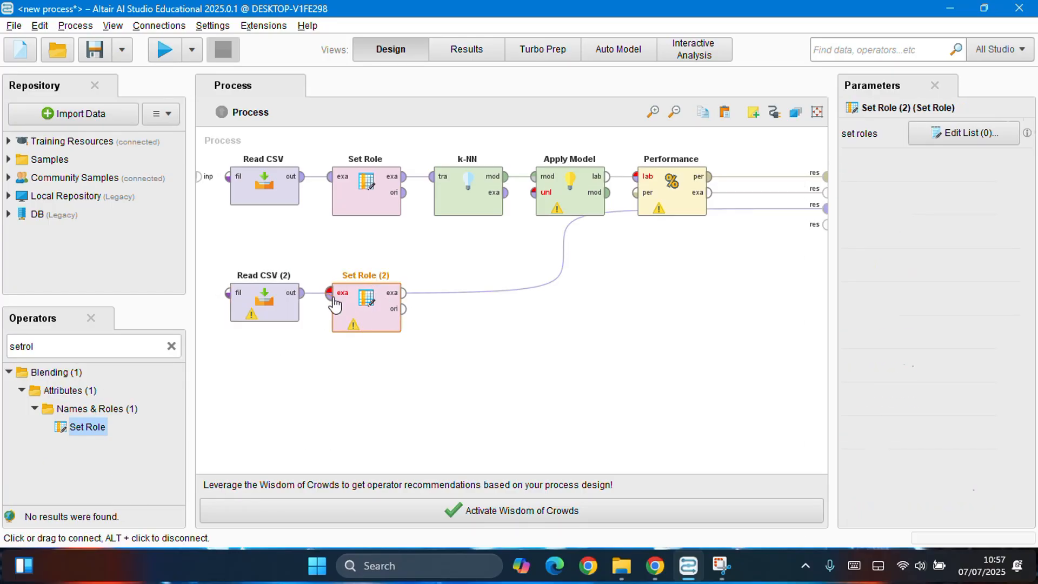
pyautogui.click(331, 295)
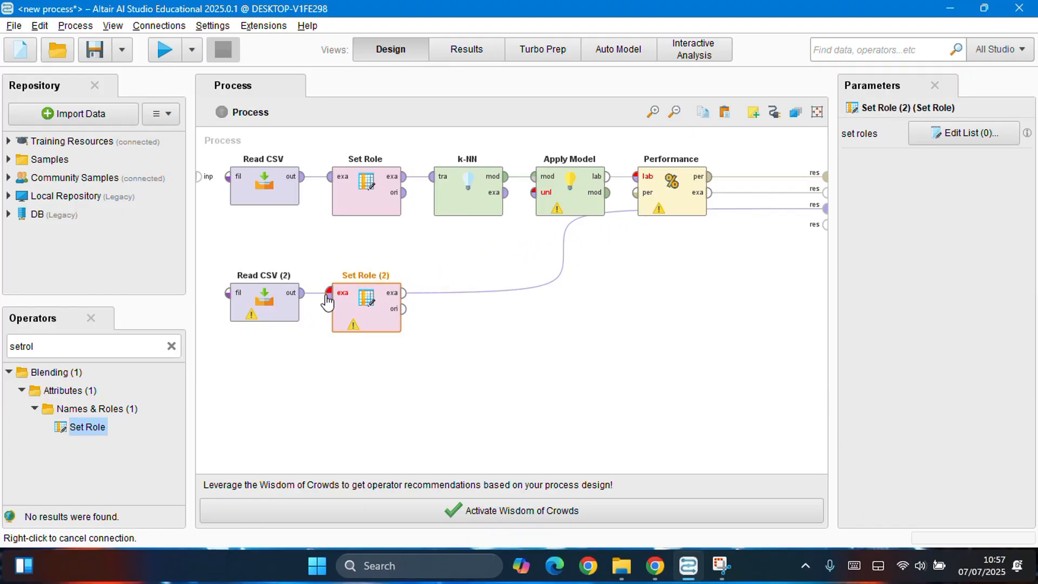
pyautogui.click(306, 297)
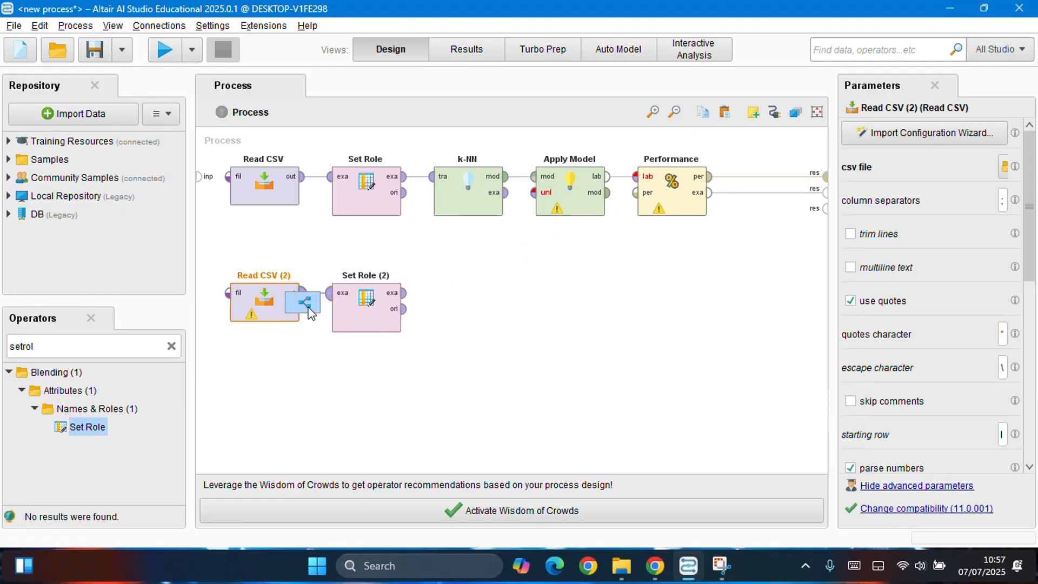
pyautogui.click(320, 344)
# Step: Load iris_flower_dataset_data_baru.csv from the last-used directory into the second Read CSV operator, keeping the suggested data format and column types
pyautogui.click(275, 312)
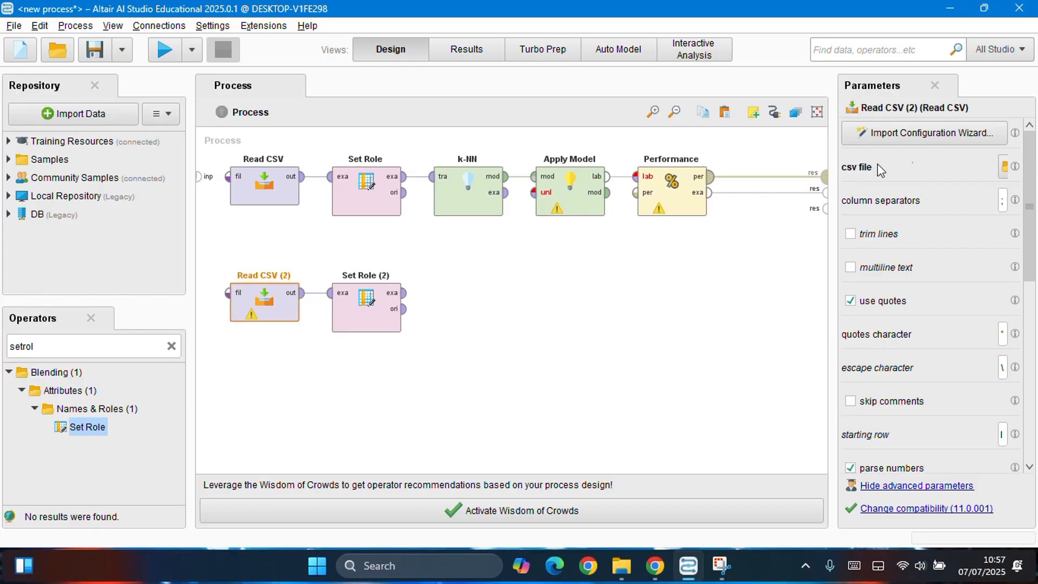
pyautogui.click(937, 133)
pyautogui.click(295, 183)
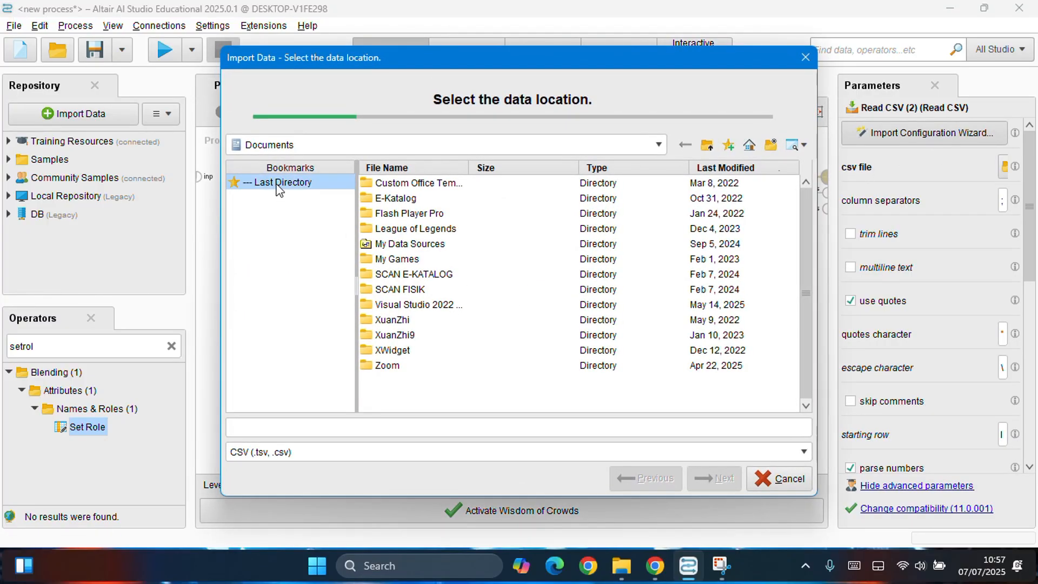
pyautogui.click(414, 199)
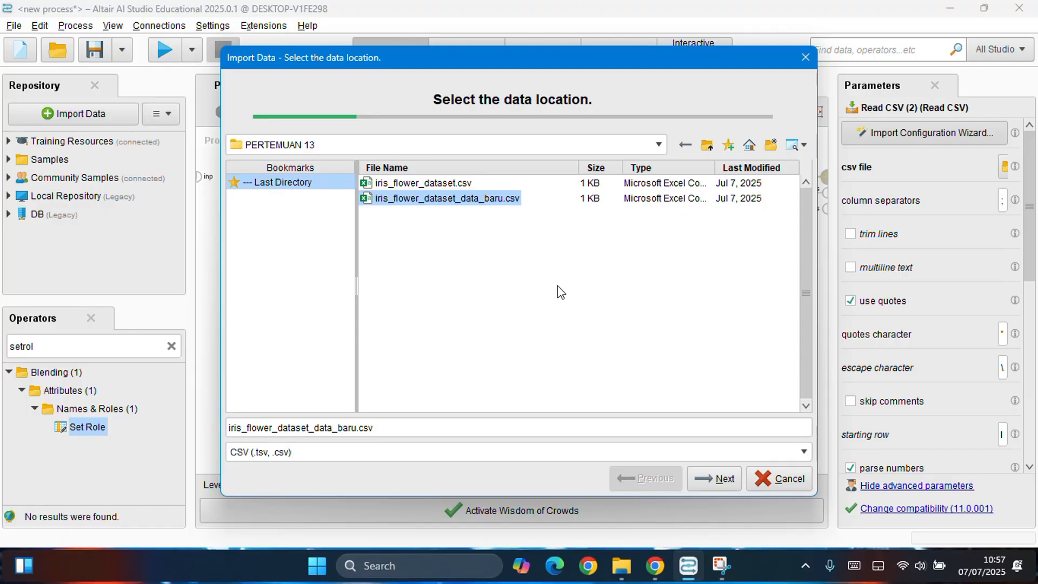
pyautogui.click(713, 479)
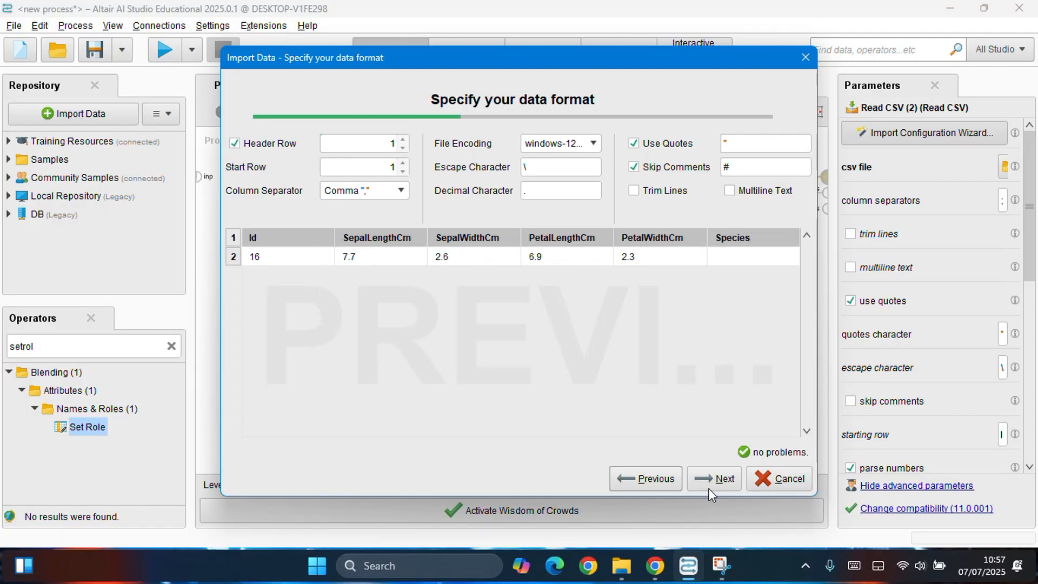
pyautogui.click(725, 479)
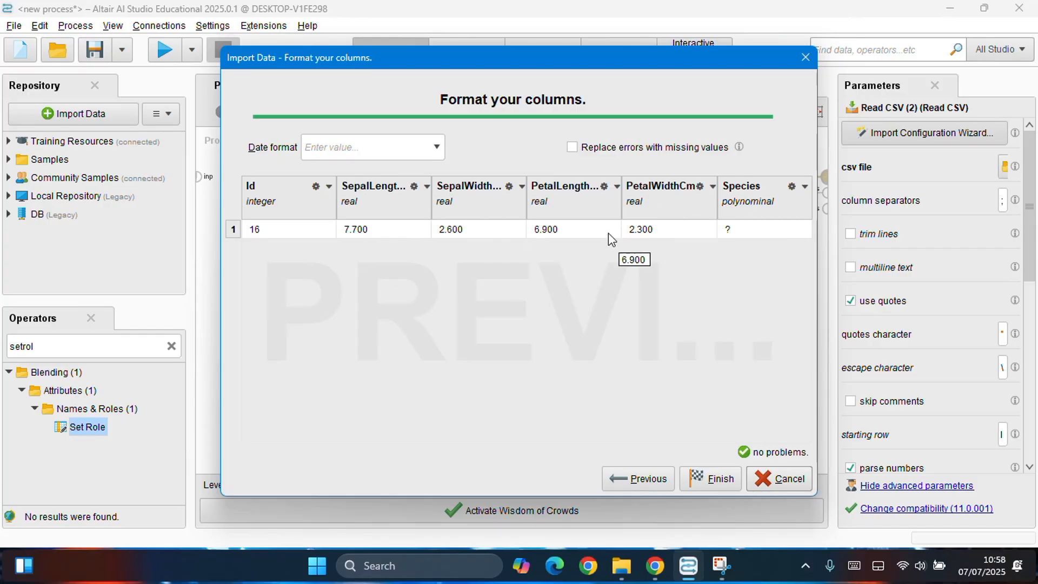
pyautogui.click(714, 479)
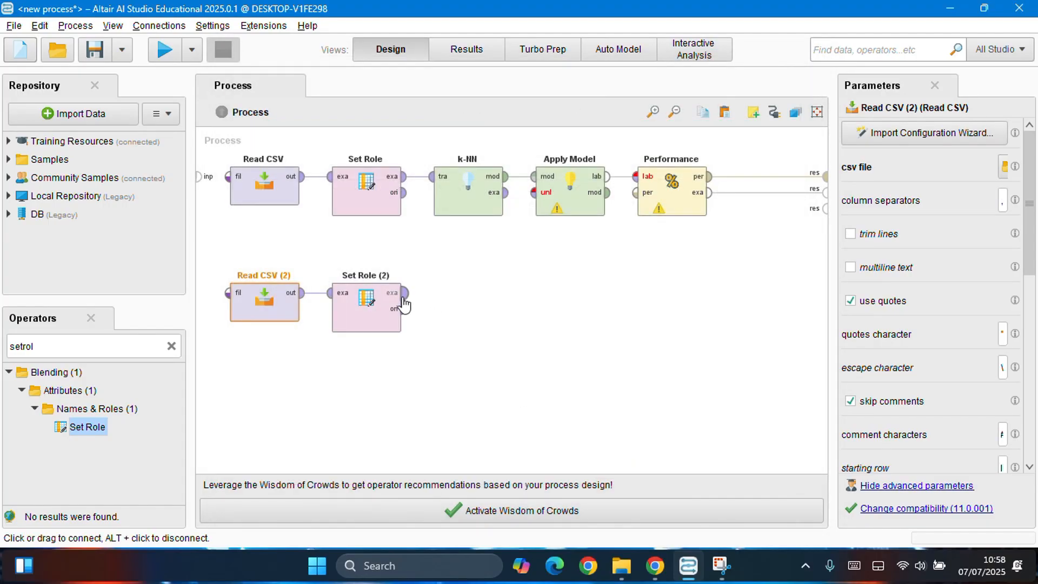
# Step: Assign the label role to the Species attribute in the second Set Role operator
pyautogui.click(391, 311)
pyautogui.click(950, 133)
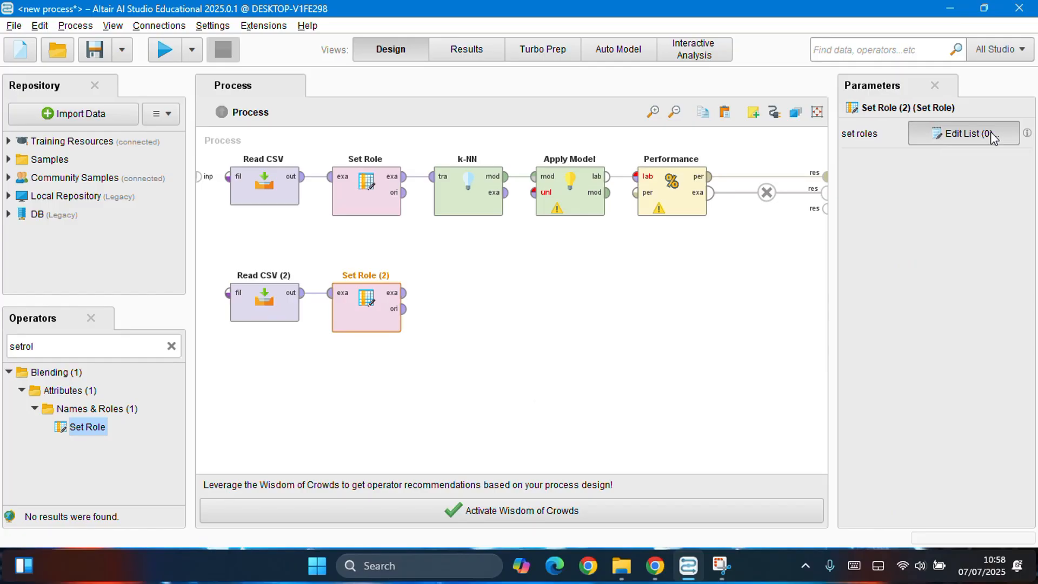
pyautogui.click(510, 184)
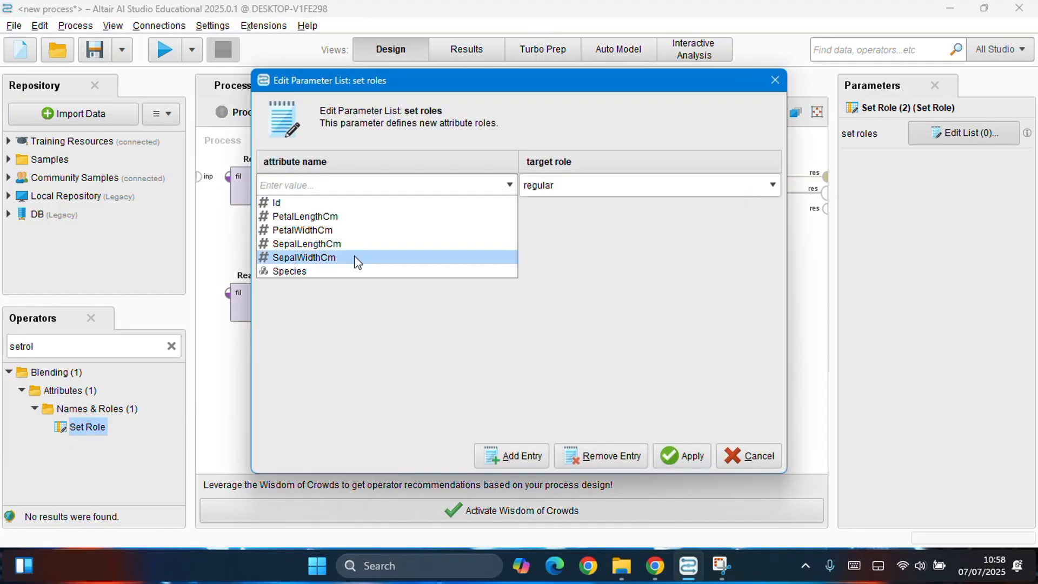
pyautogui.click(337, 270)
pyautogui.click(684, 186)
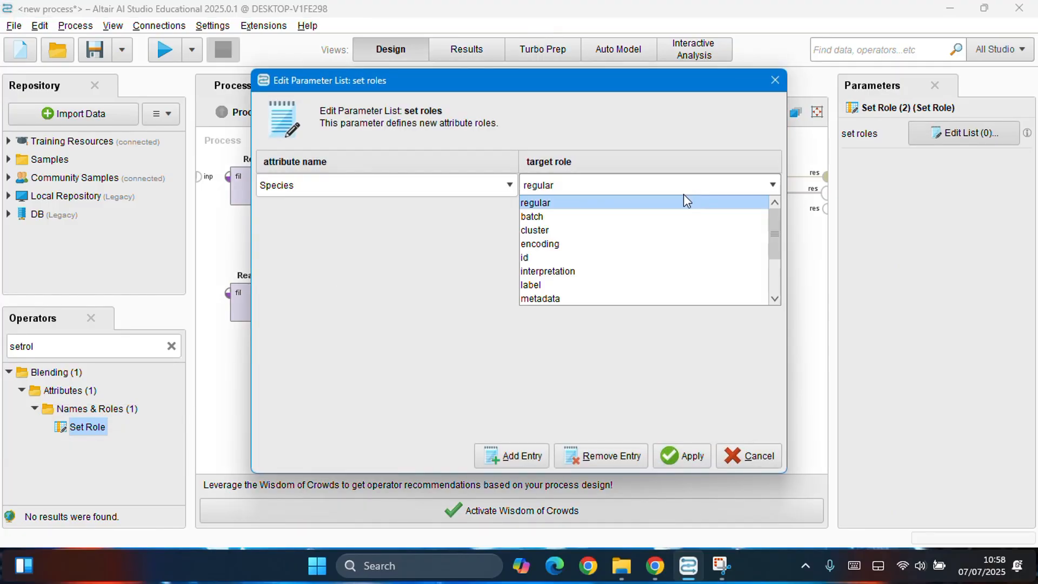
pyautogui.click(548, 283)
pyautogui.click(702, 456)
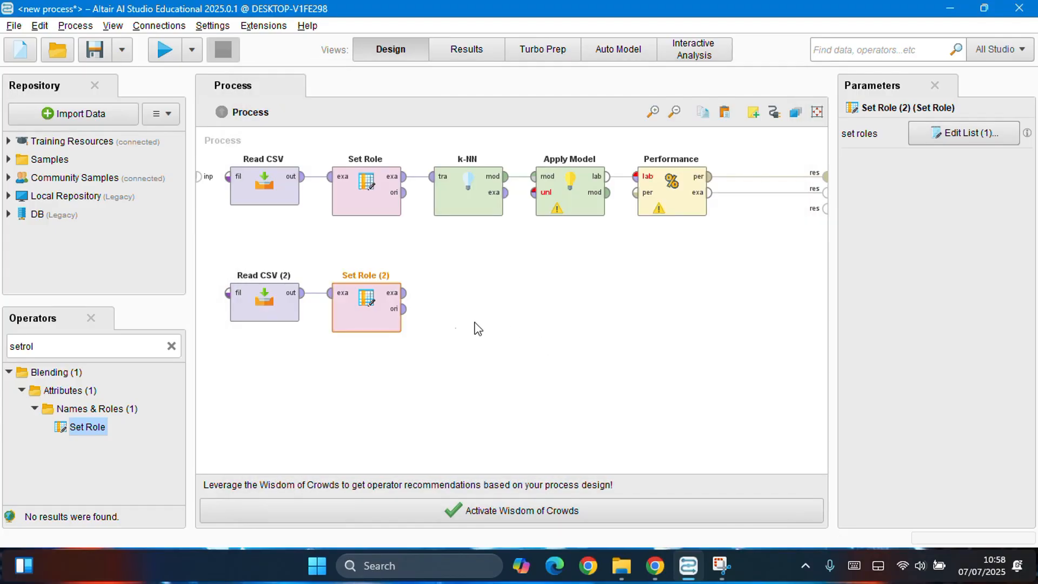
# Step: Connect the second Set Role's example set output to Apply Model's unlabelled data input and run the process
pyautogui.click(405, 294)
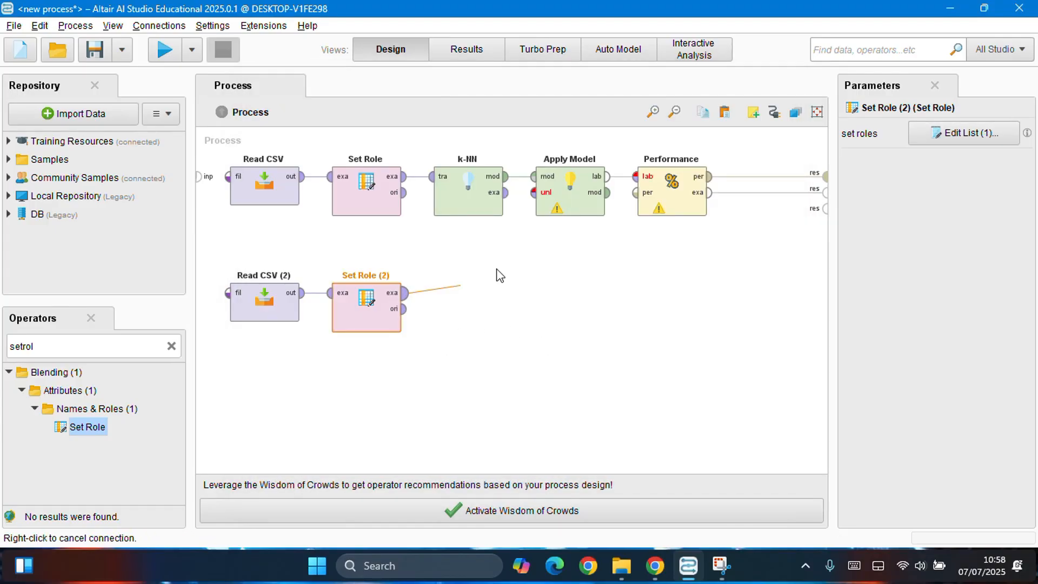
pyautogui.click(539, 196)
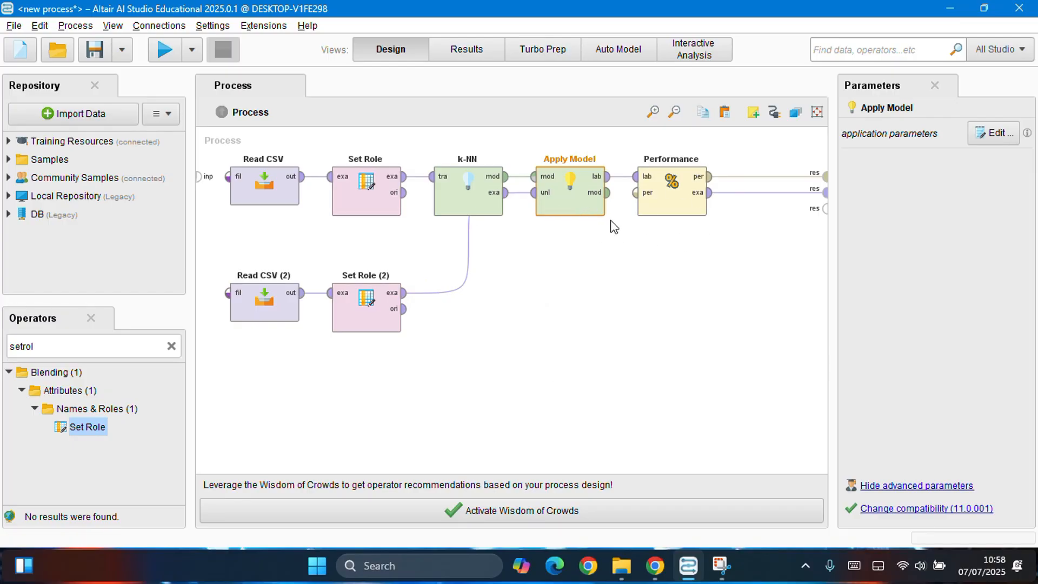
pyautogui.click(163, 51)
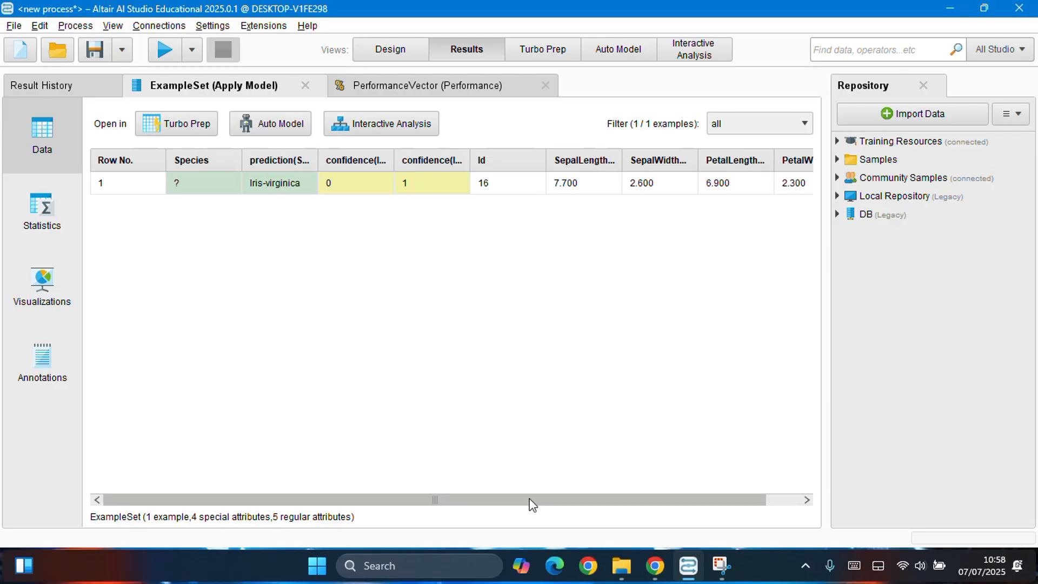
# Step: Widen the prediction and confidence columns in the Apply Model results and examine the new record's predicted species, confidences and attribute values
pyautogui.moveTo(531, 500); pyautogui.dragTo(613, 492)
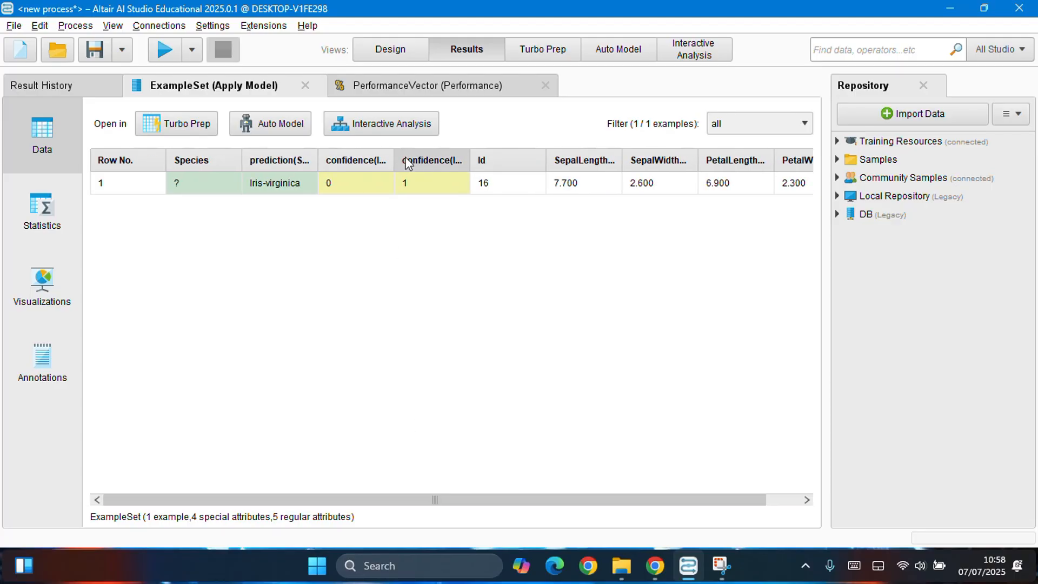
pyautogui.moveTo(395, 159); pyautogui.dragTo(444, 160)
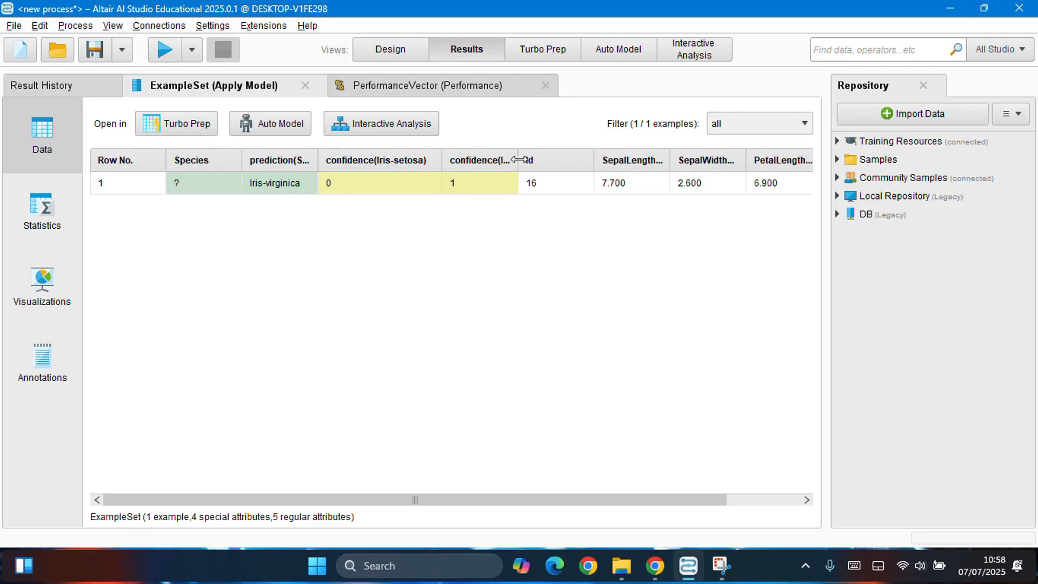
pyautogui.moveTo(517, 160); pyautogui.dragTo(590, 160)
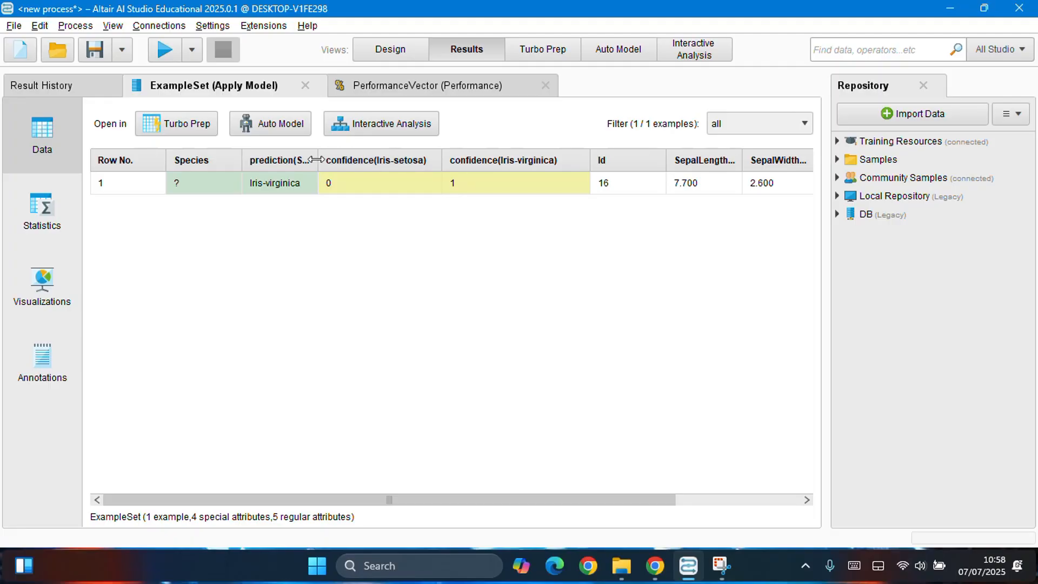
pyautogui.moveTo(319, 158); pyautogui.dragTo(378, 154)
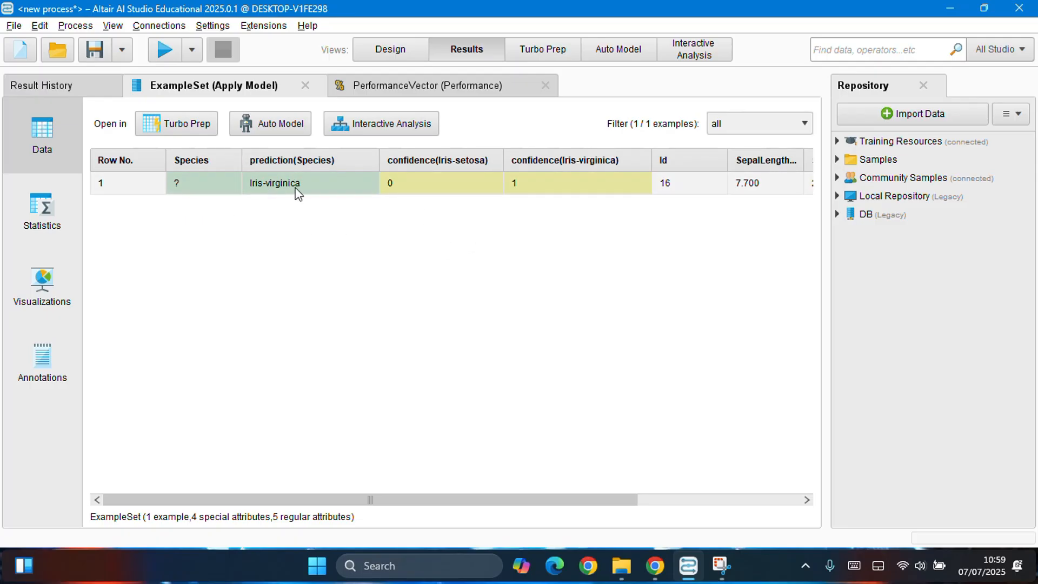
pyautogui.moveTo(540, 502); pyautogui.dragTo(714, 512)
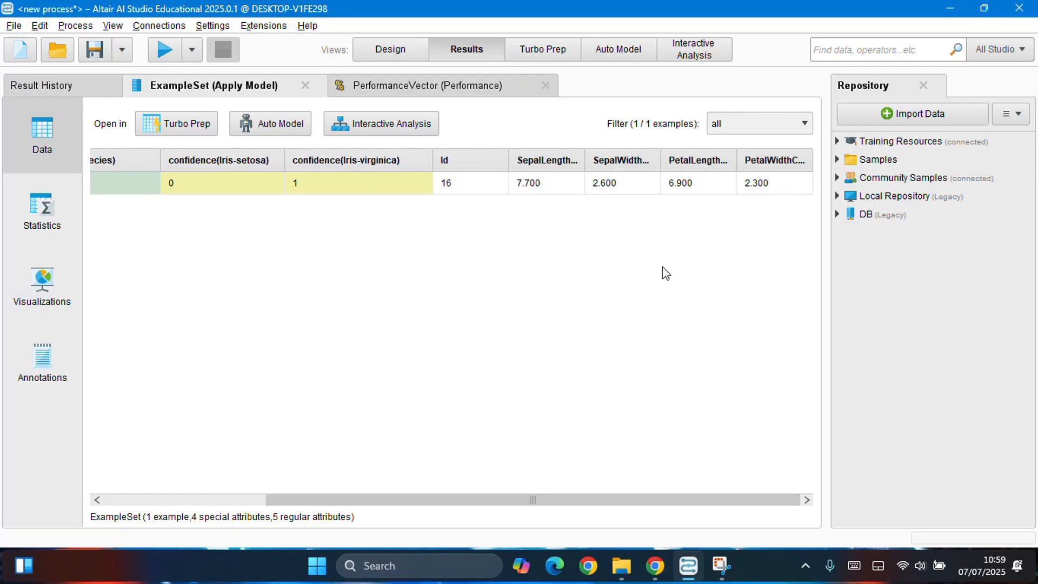
pyautogui.moveTo(739, 508); pyautogui.dragTo(581, 529)
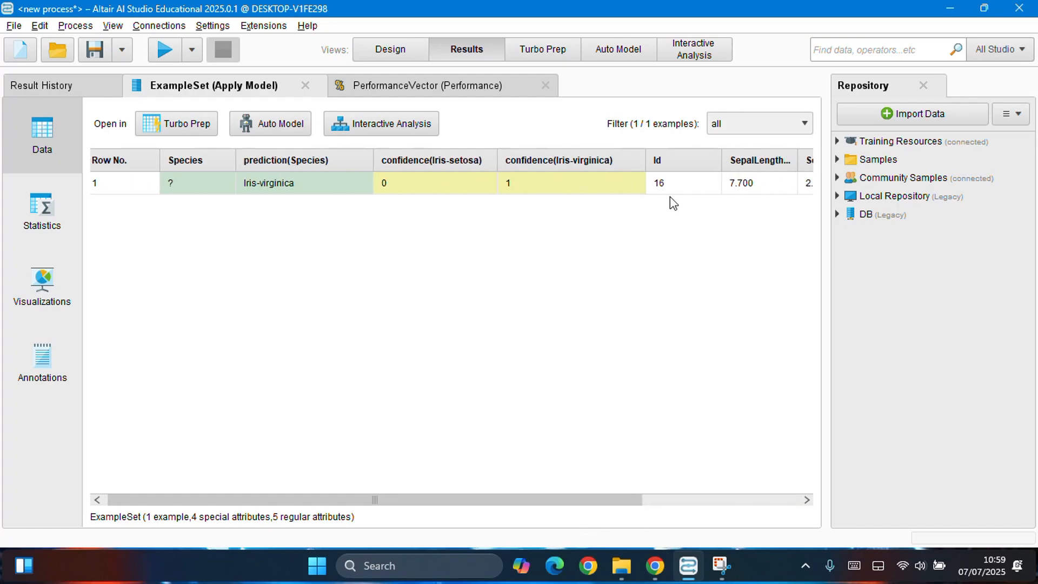